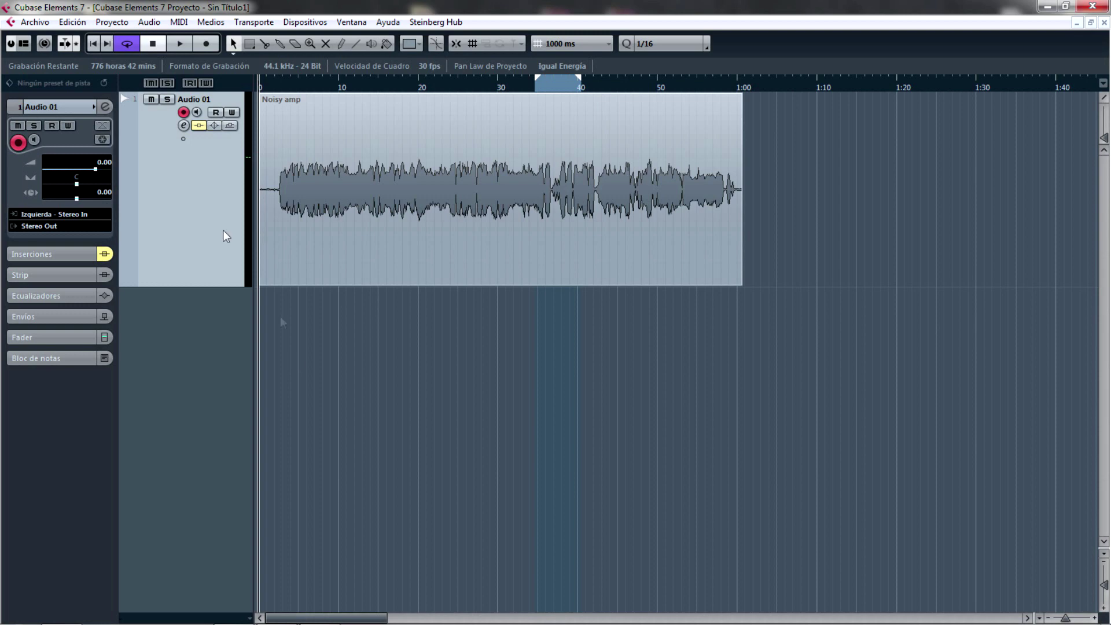
- Open the G8 noise gate from the Audio 01 track's inserts and reposition its window below the recording
left_click(70, 253)
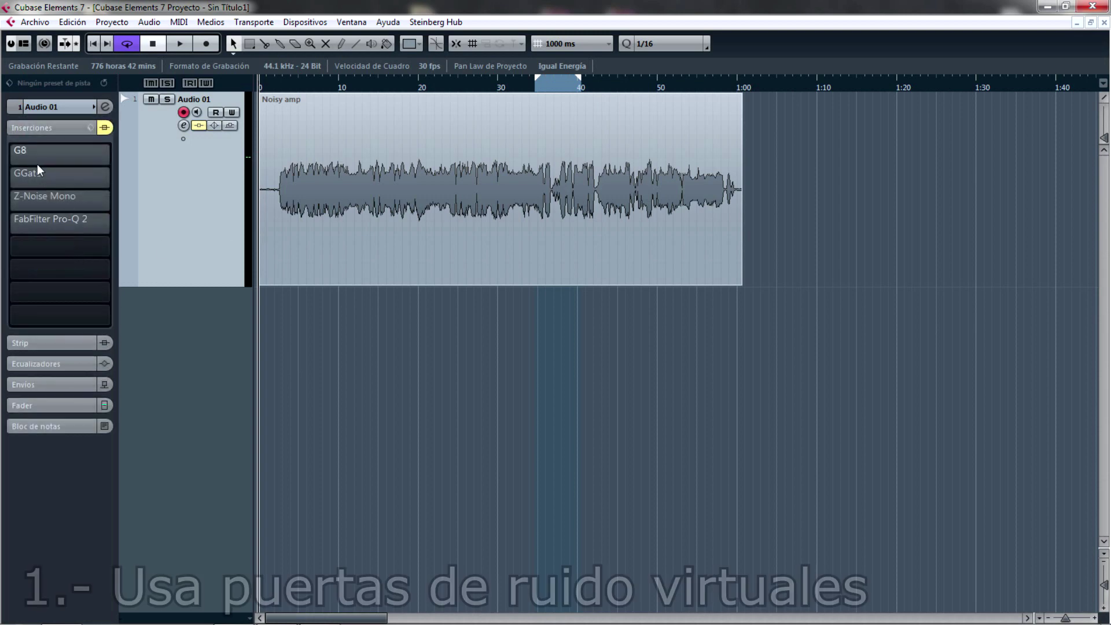
left_click(74, 152)
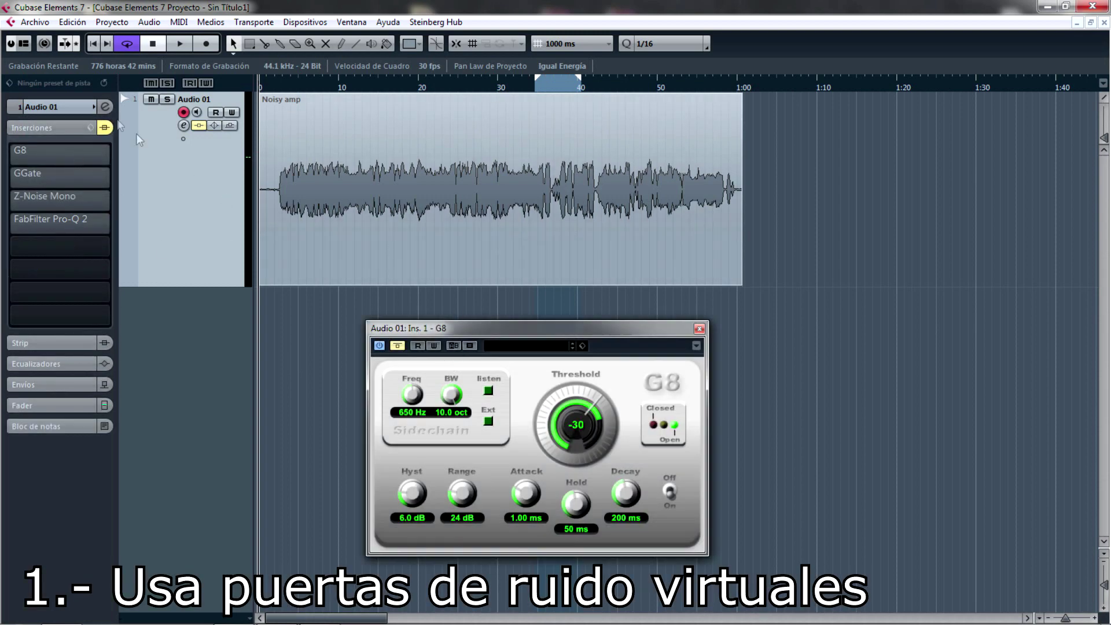
left_click(57, 127)
left_click_drag(573, 328, 612, 307)
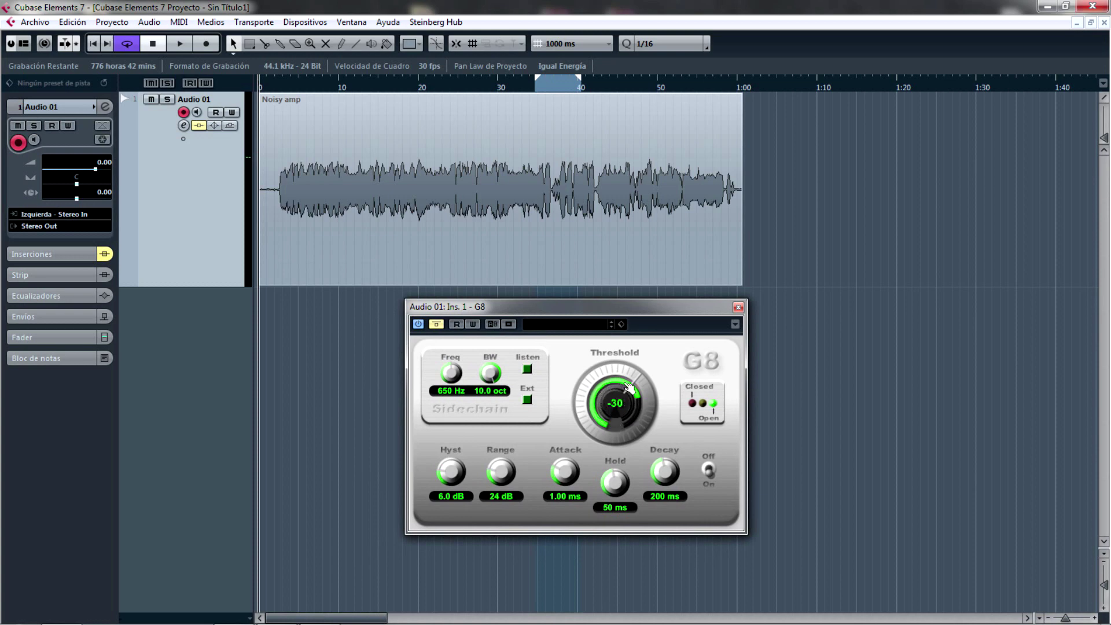
- Take the G8 gate out of bypass and play the Noisy amp recording from about 35 s
left_click(558, 204)
left_click(537, 87)
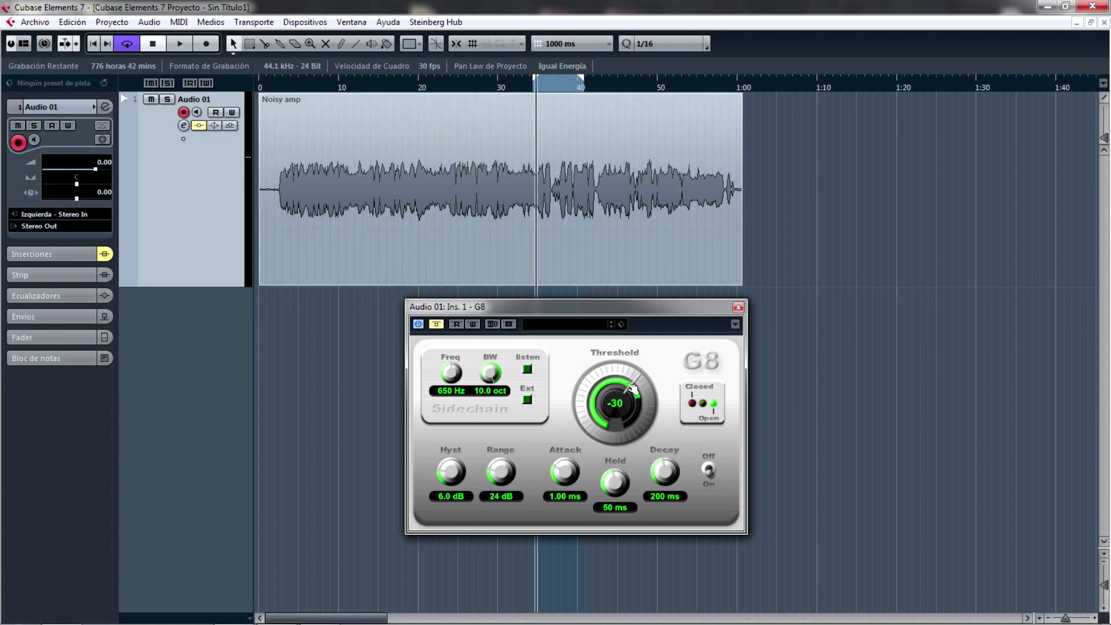
left_click(366, 184)
left_click(437, 324)
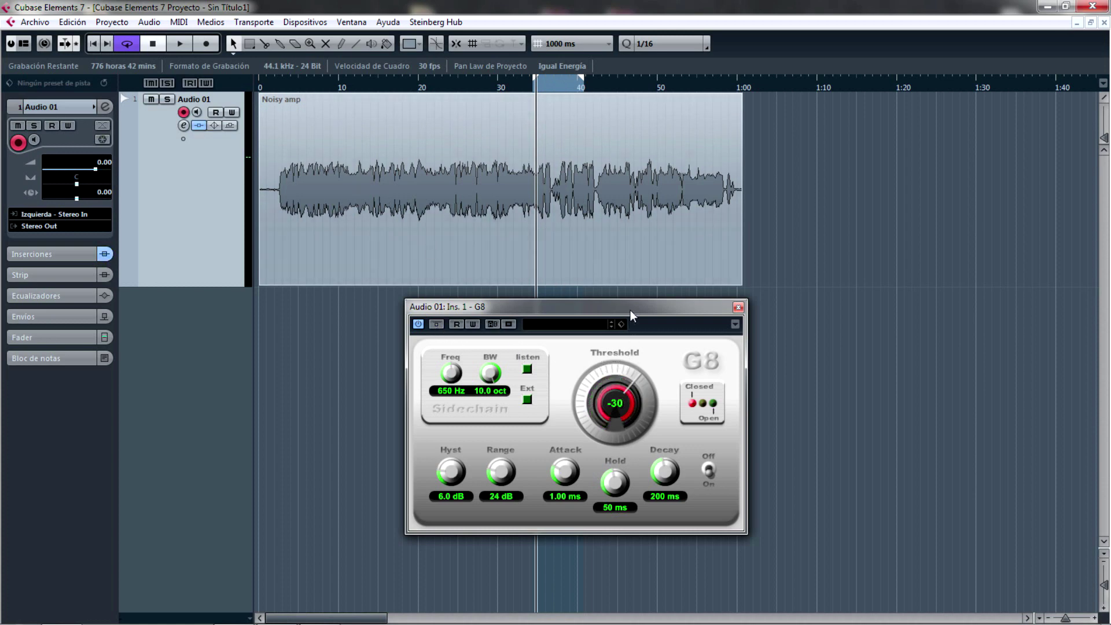
key("space")
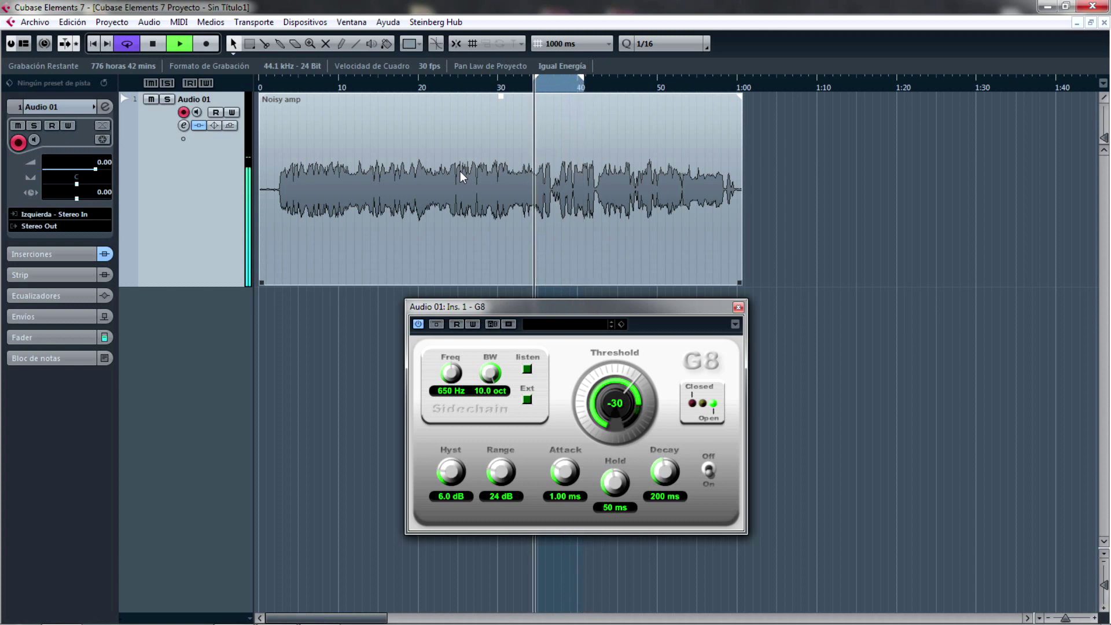
key("space")
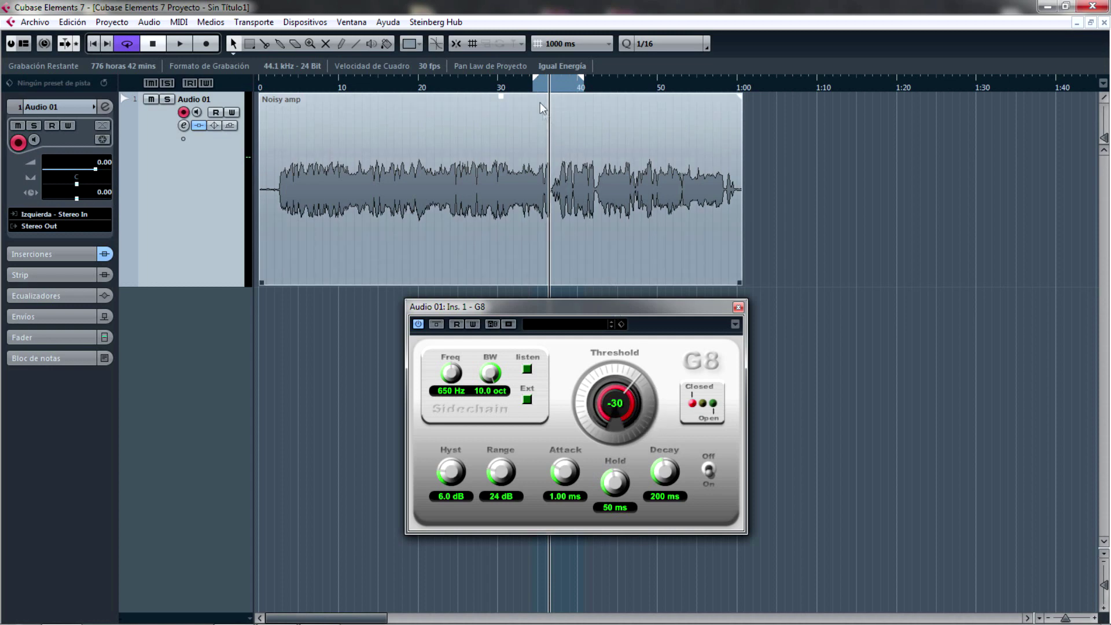
- Replay the passage from about 35 s and raise the gate's Threshold to -20 during playback
left_click(534, 85)
key("space")
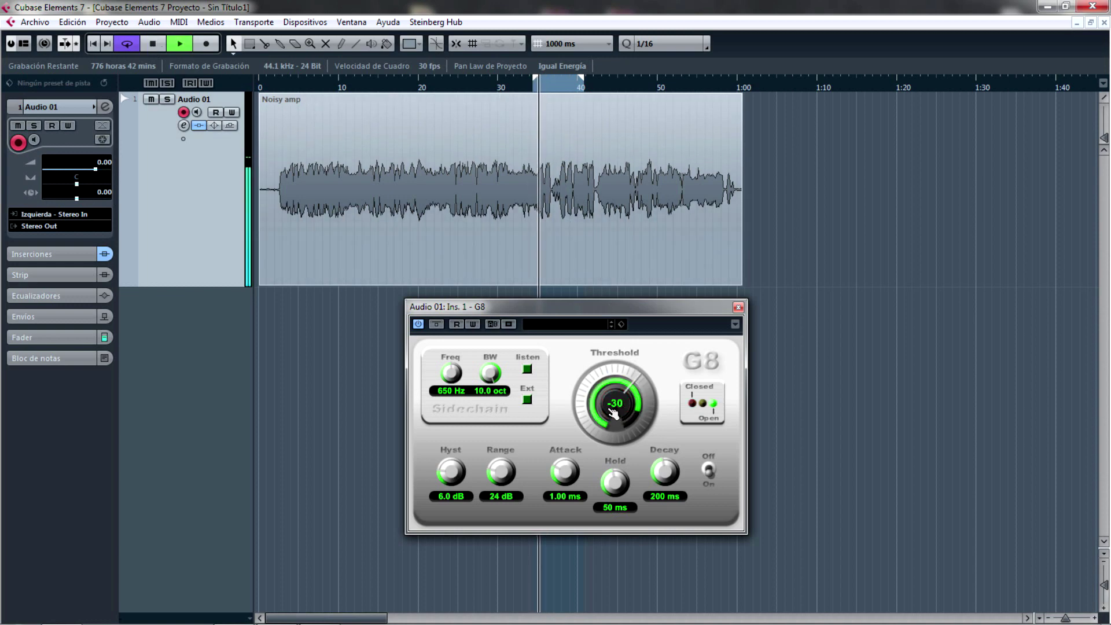
left_click_drag(613, 412, 613, 395)
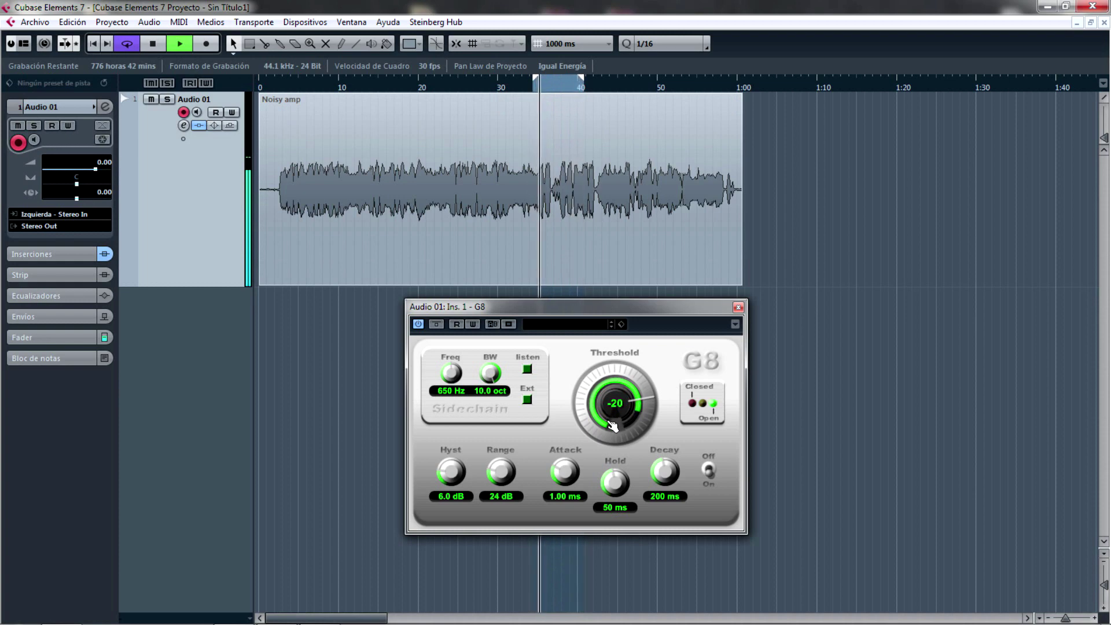
key("space")
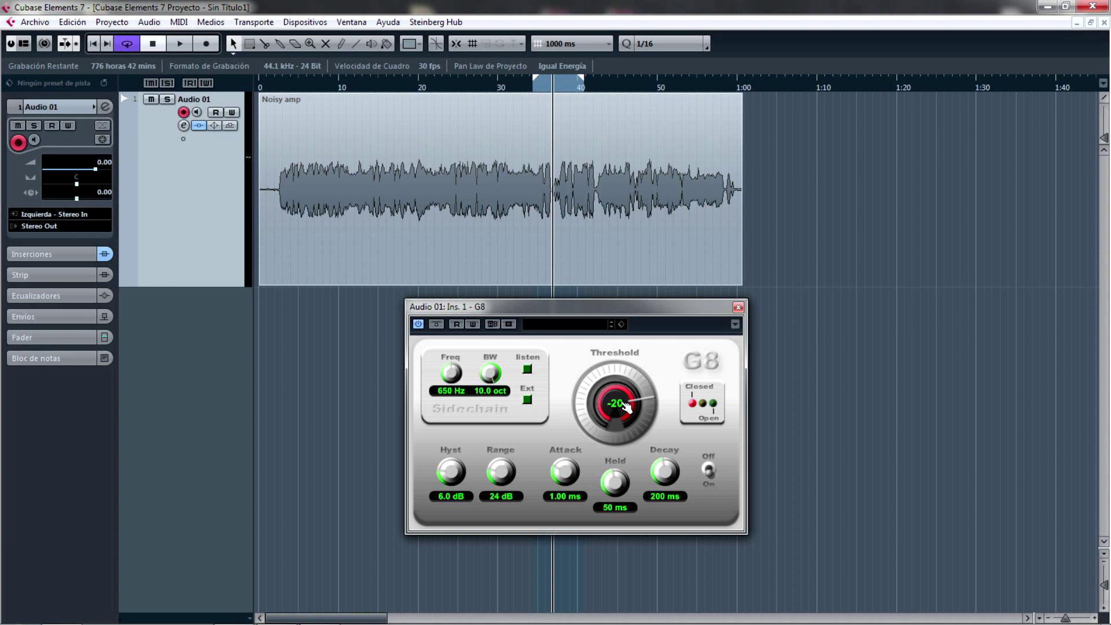
- Try a Threshold of -13 on the gate during playback, return it to -20 and listen again
key("space")
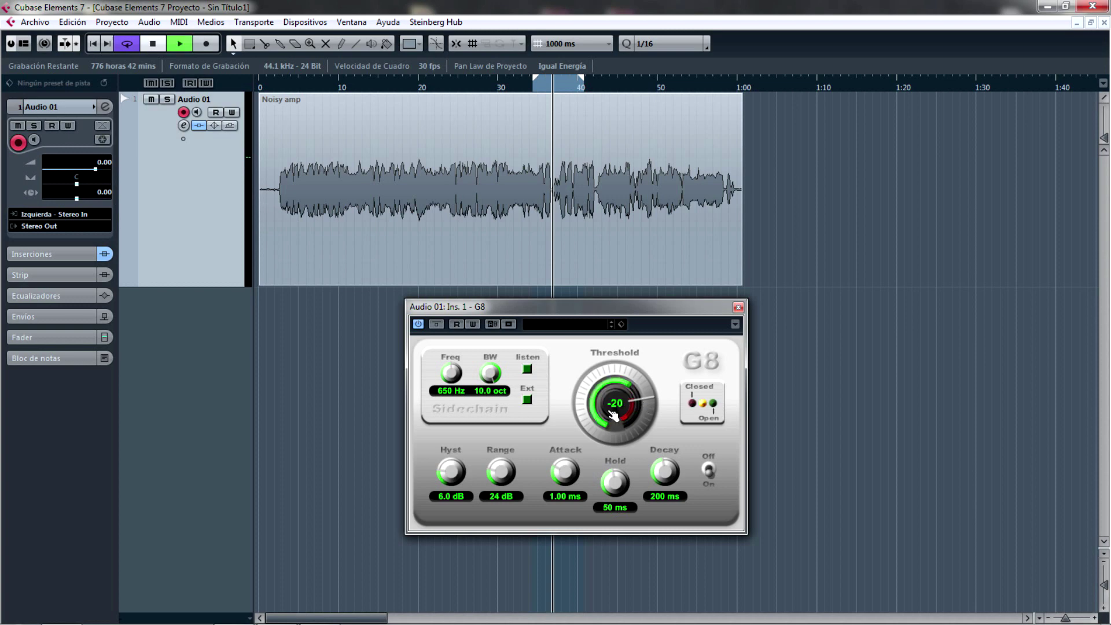
scroll(609, 412, "up", 7)
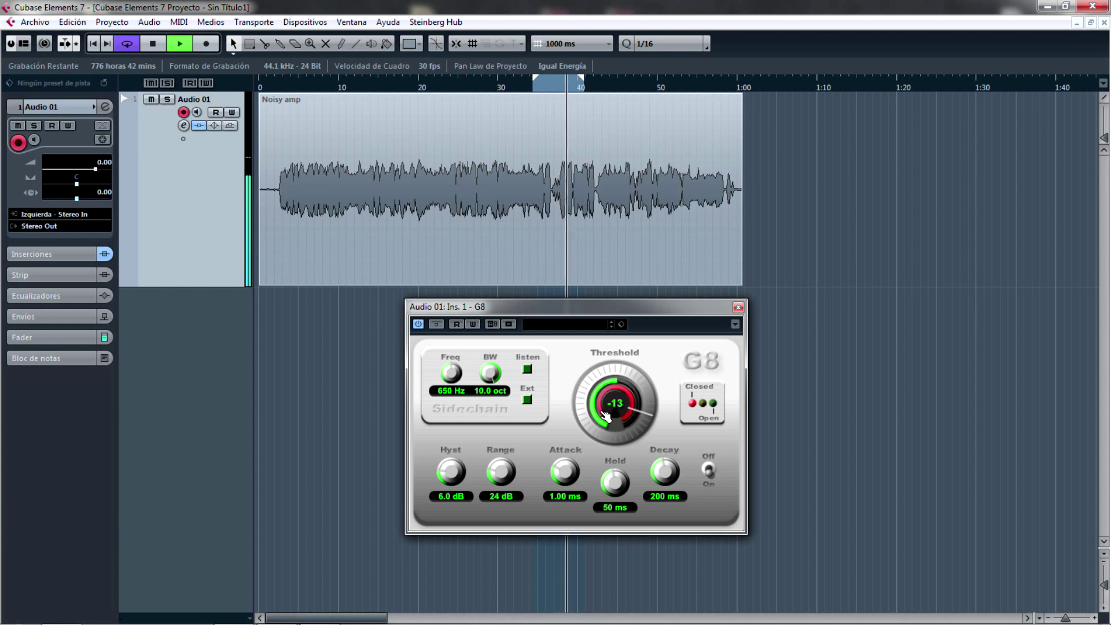
key("space")
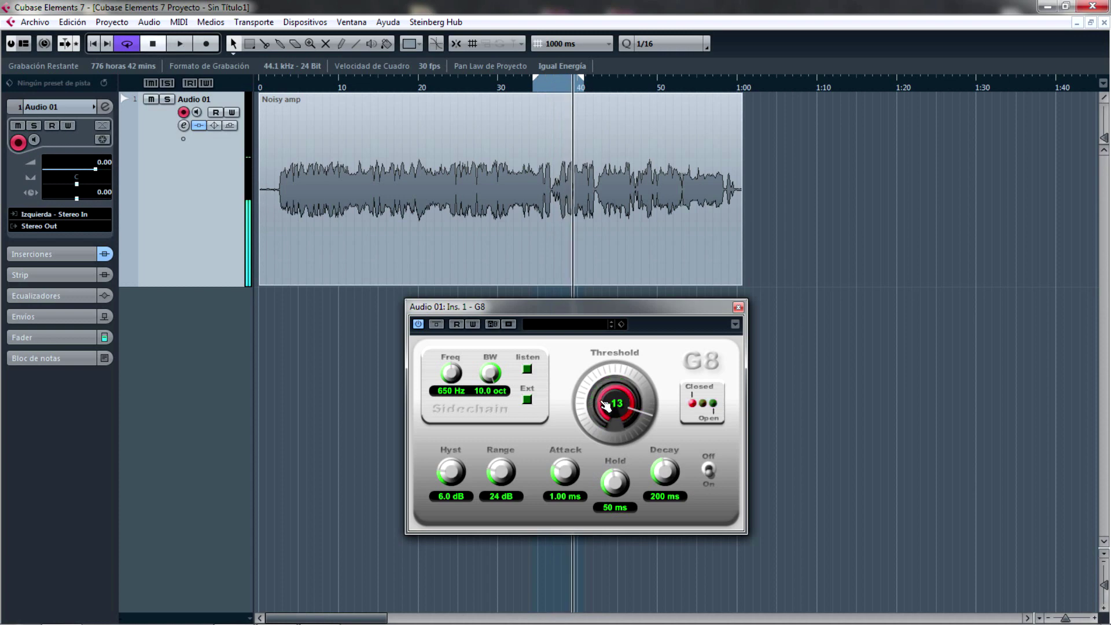
left_click_drag(602, 404, 602, 417)
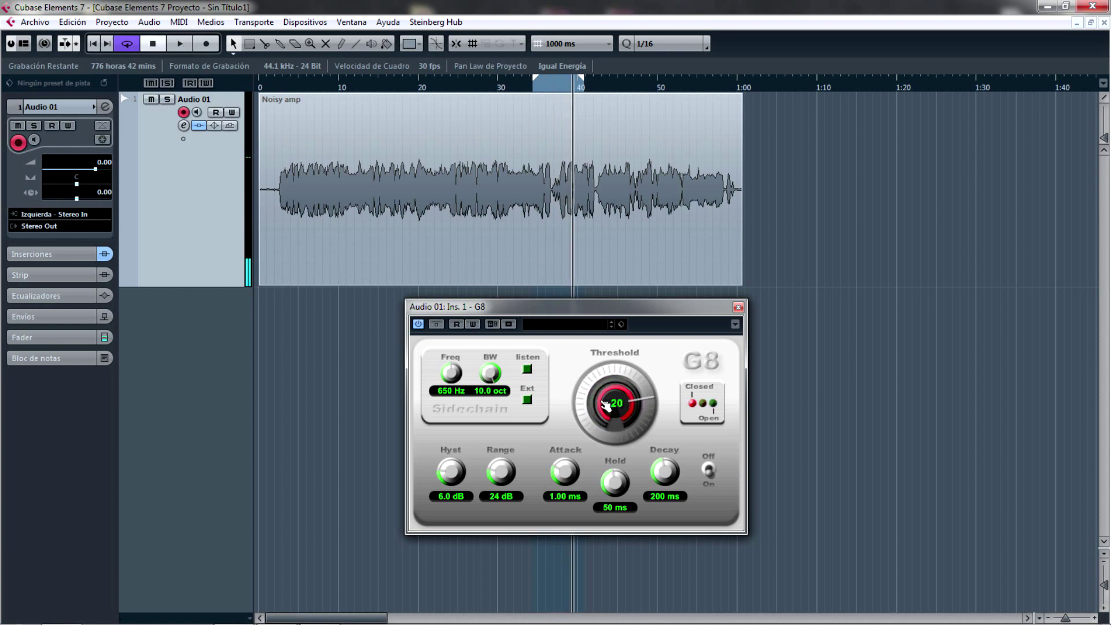
key("space")
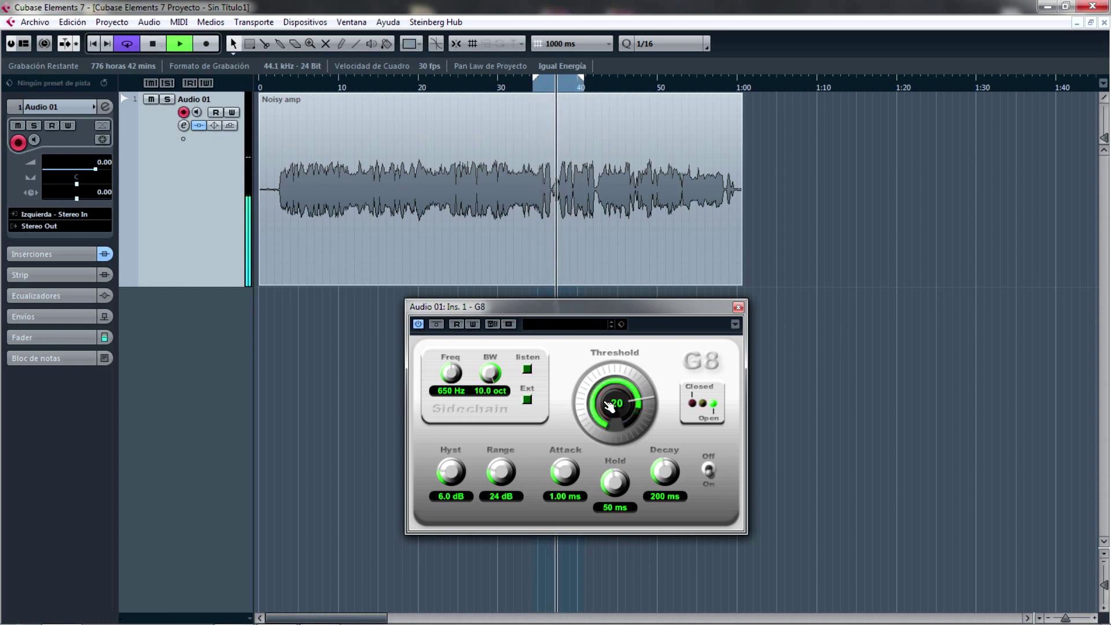
key("space")
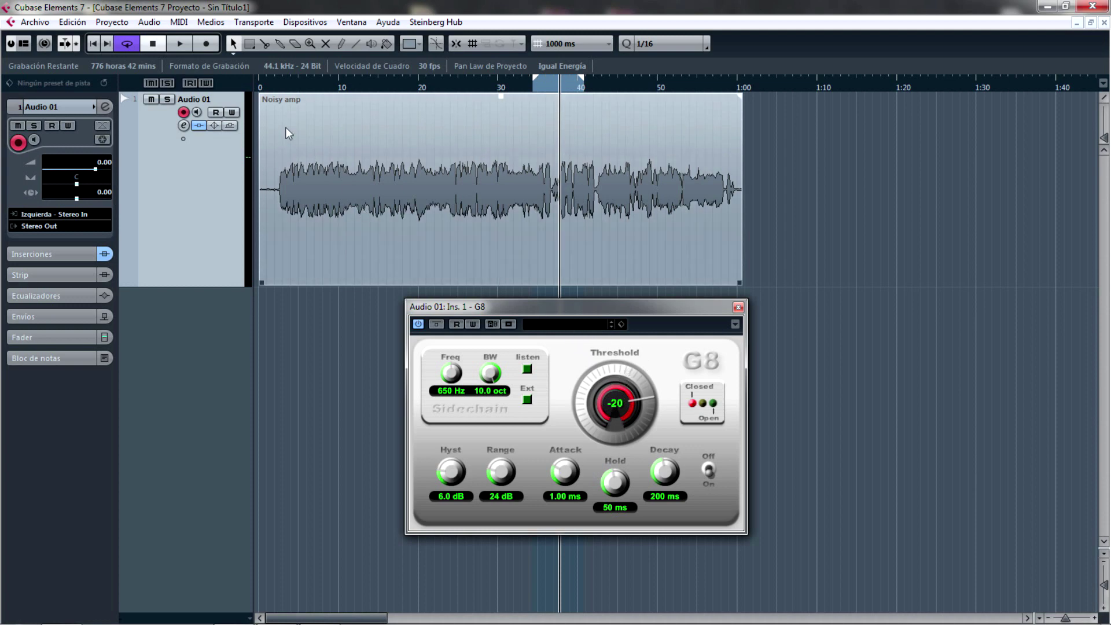
- Play the opening of the recording from the project start with the G8 gate active and with it bypassed
left_click(93, 45)
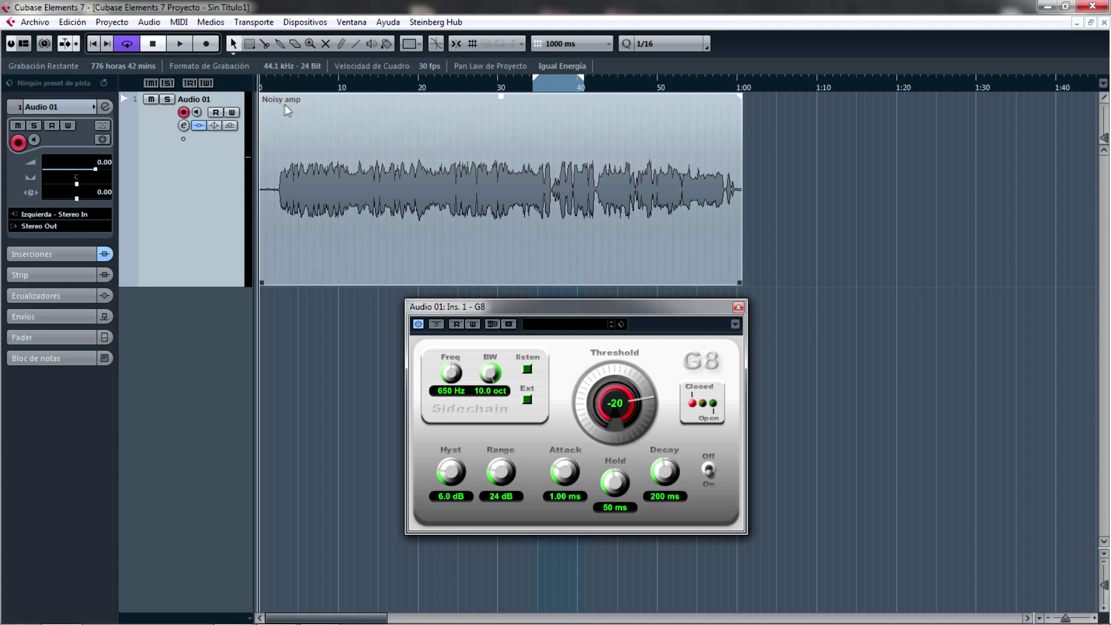
left_click(337, 228)
key("space")
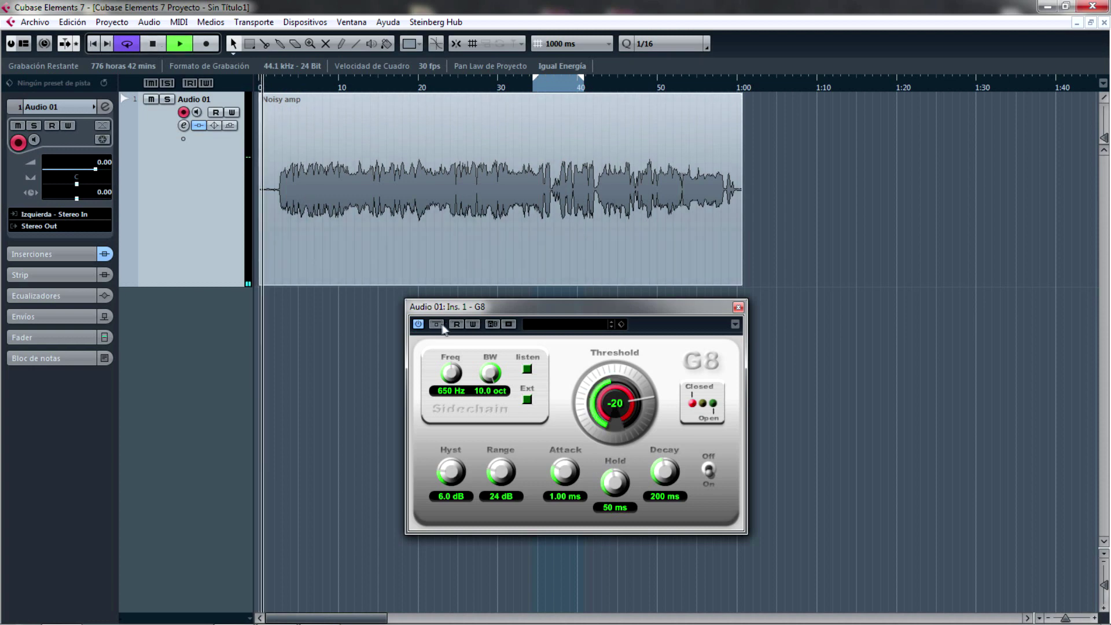
left_click(436, 324)
key("space")
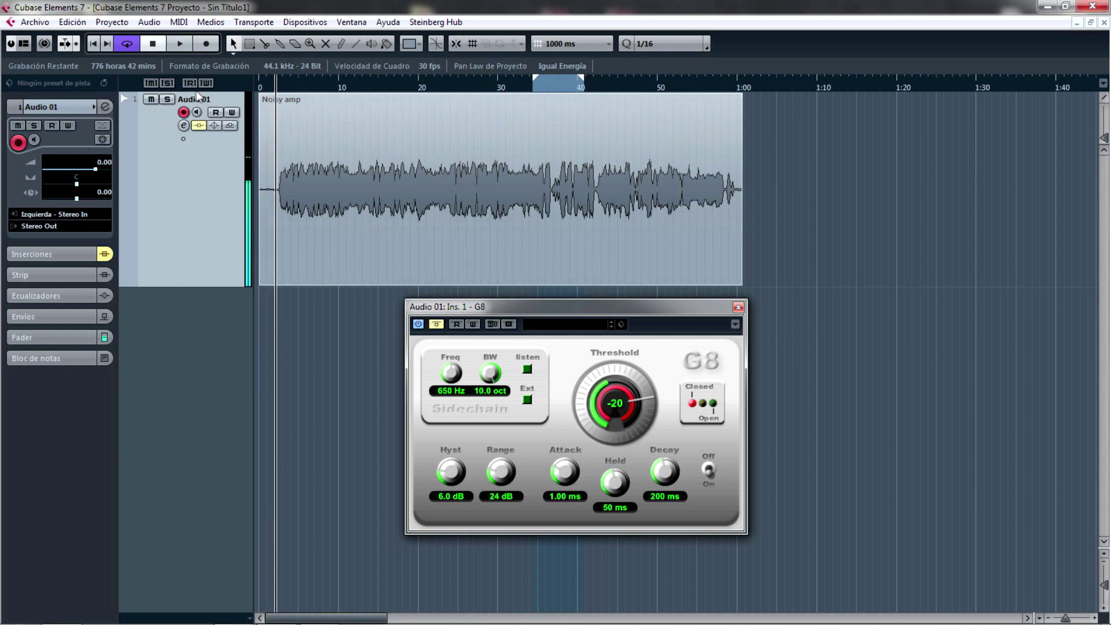
key("Home")
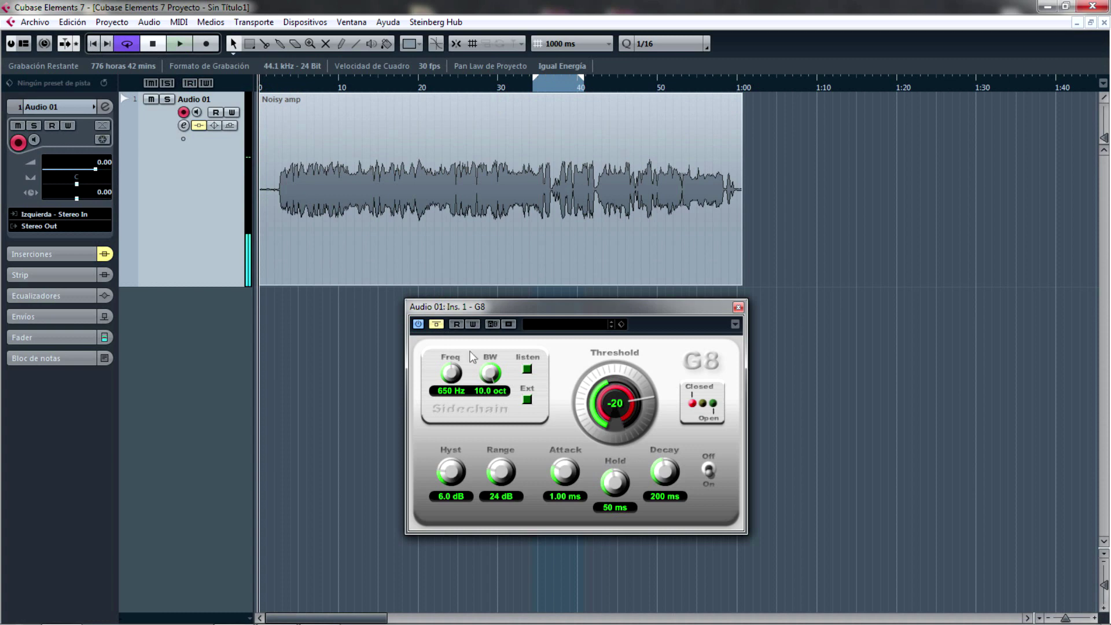
key("space")
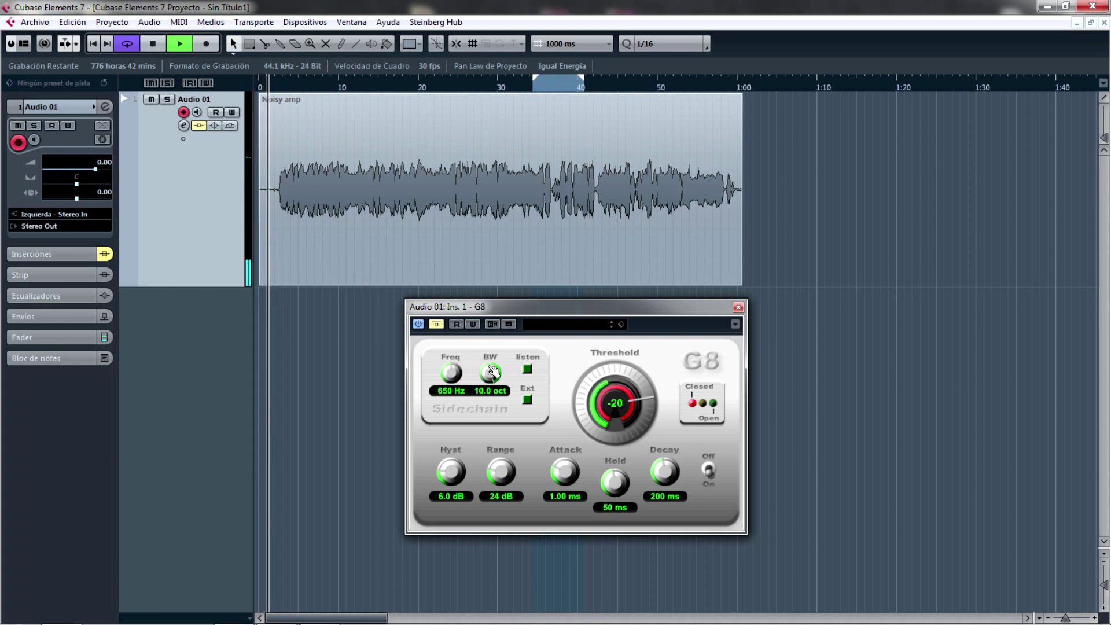
key("space")
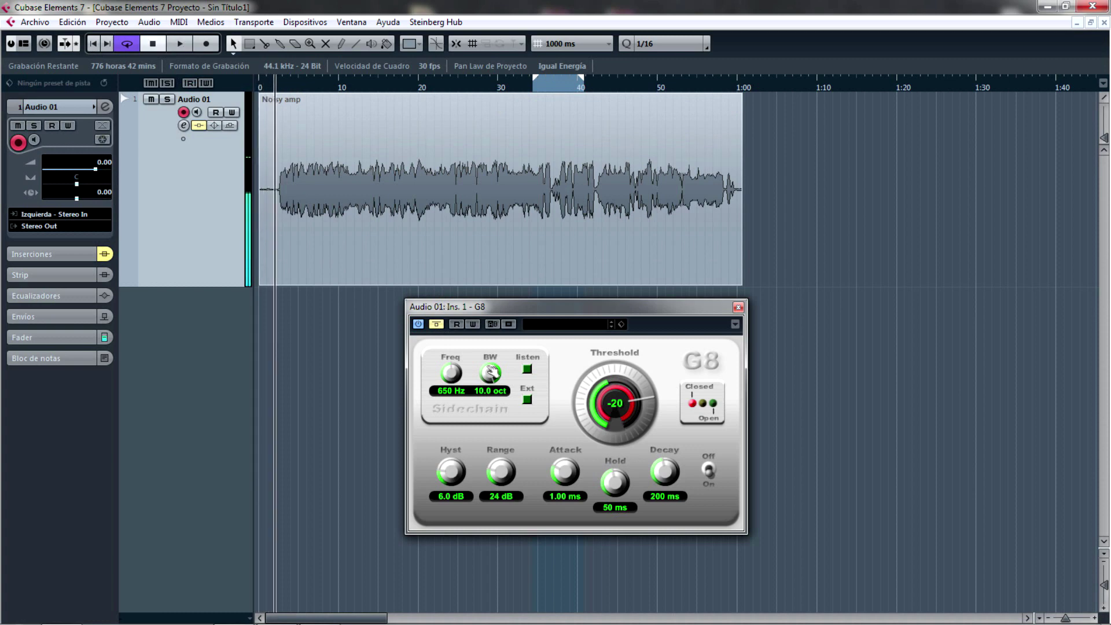
- Reactivate the G8 gate and play the recording's opening from the project start
left_click(437, 326)
left_click(94, 44)
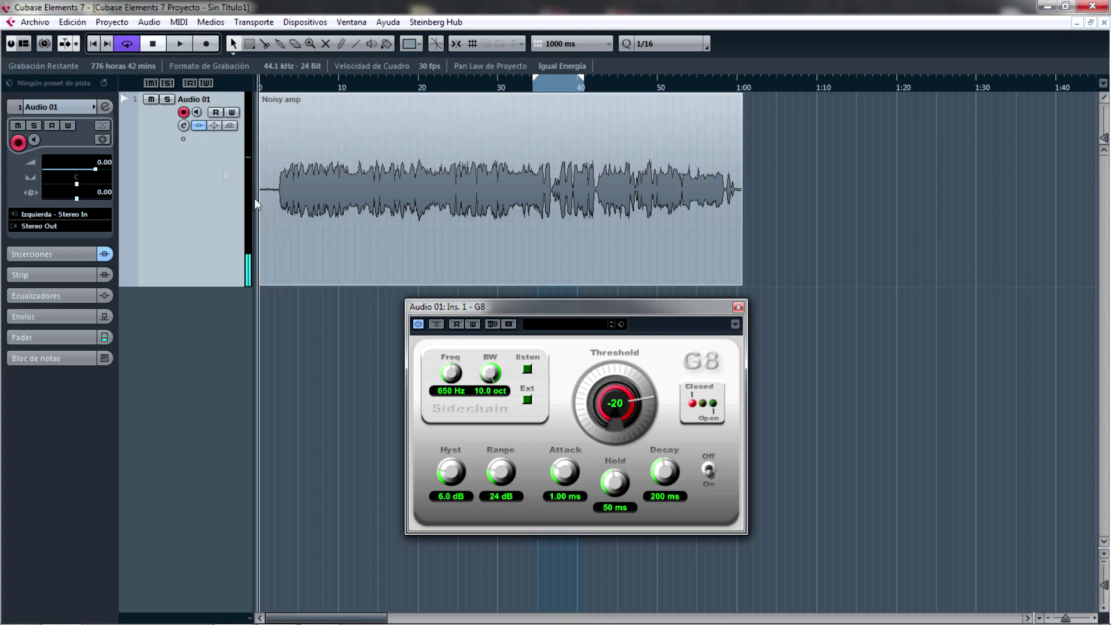
key("space")
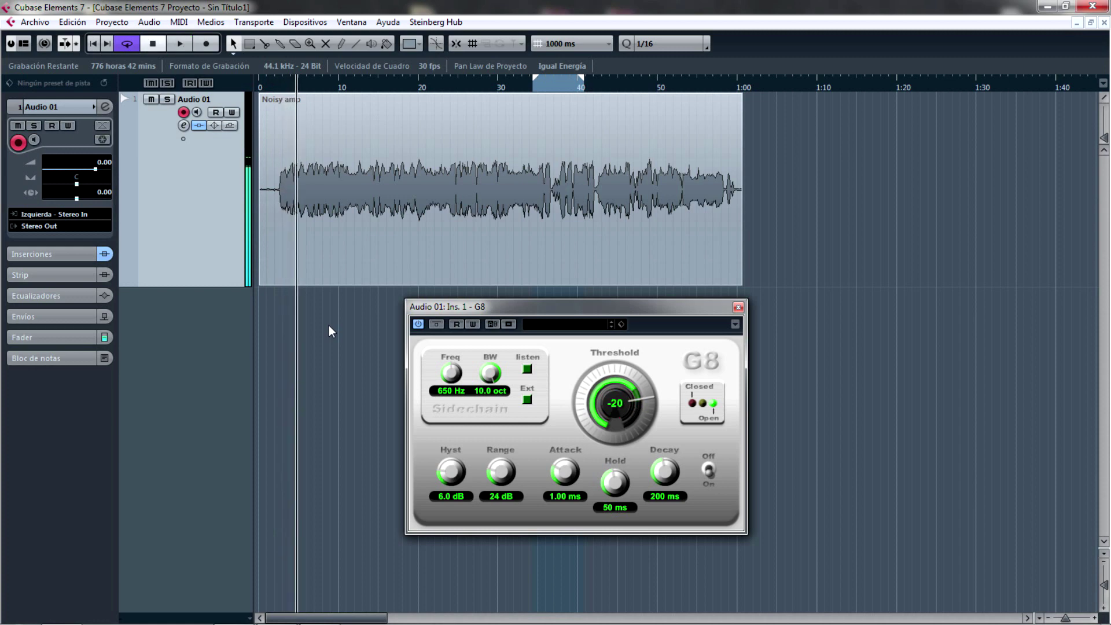
key("space")
- Set the gate's Attack to 0.24 ms, Hold to 33 ms and Decay to 88 ms while playing from about 35 s
left_click_drag(560, 311, 465, 306)
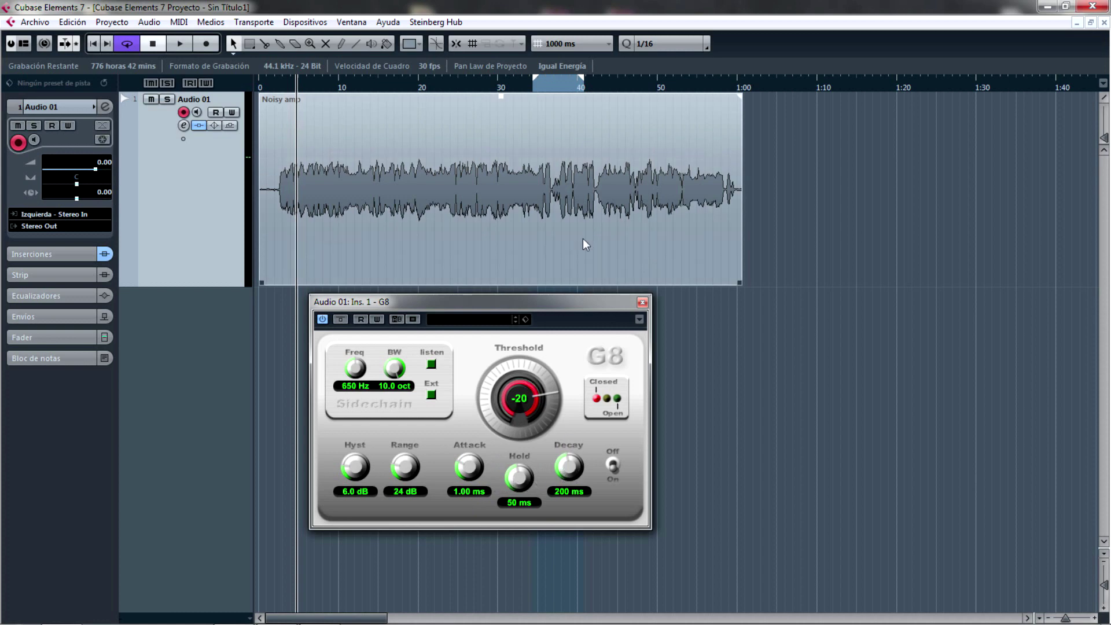
left_click(537, 88)
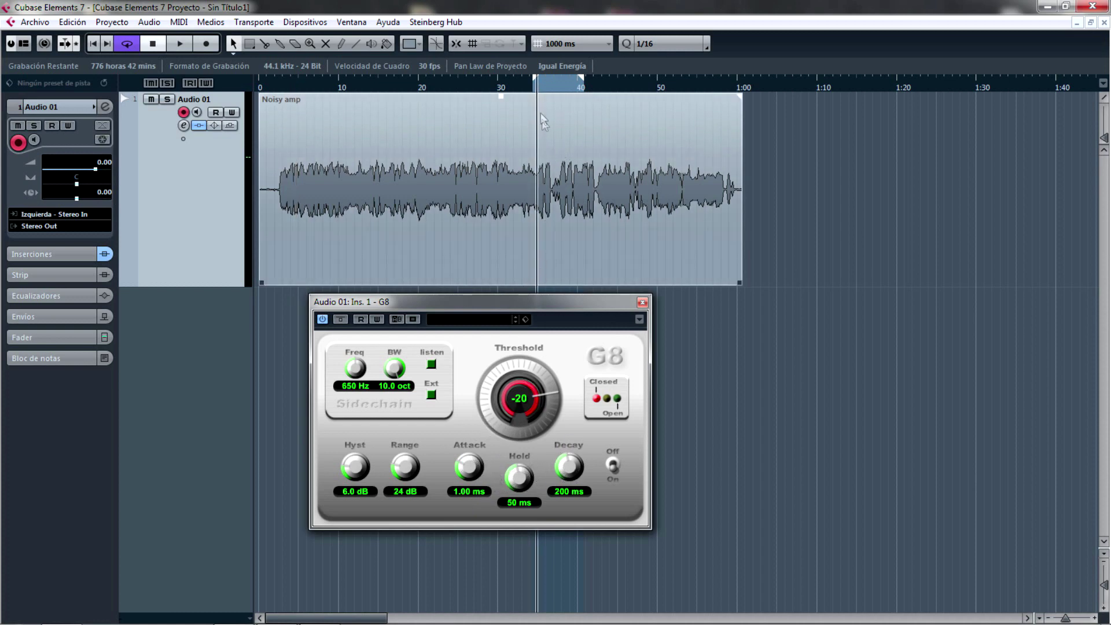
key("space")
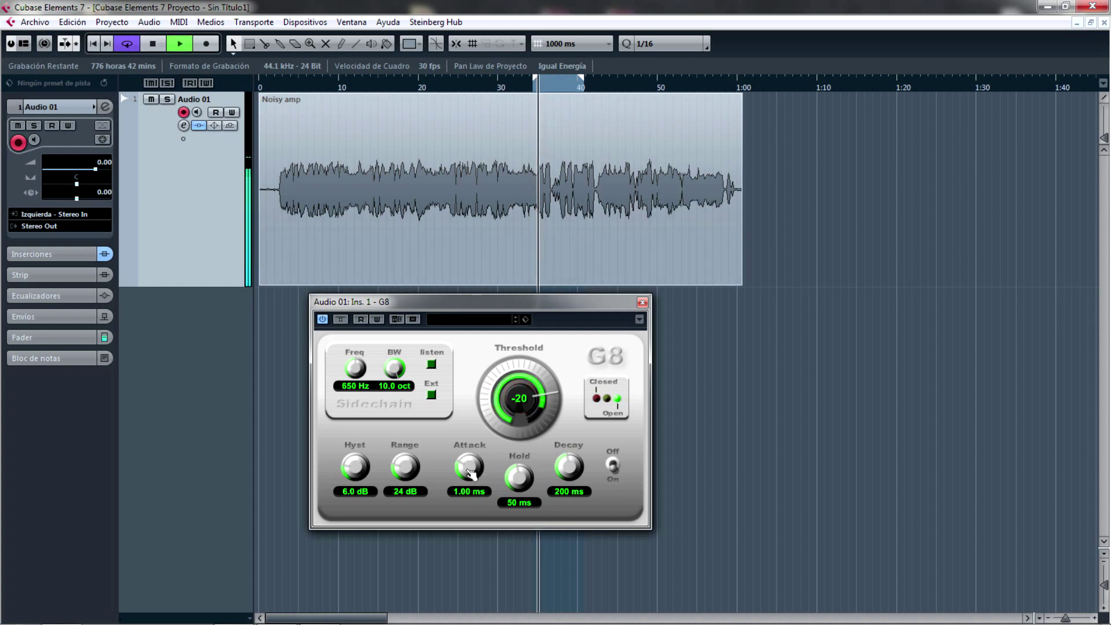
left_click_drag(469, 466, 569, 481)
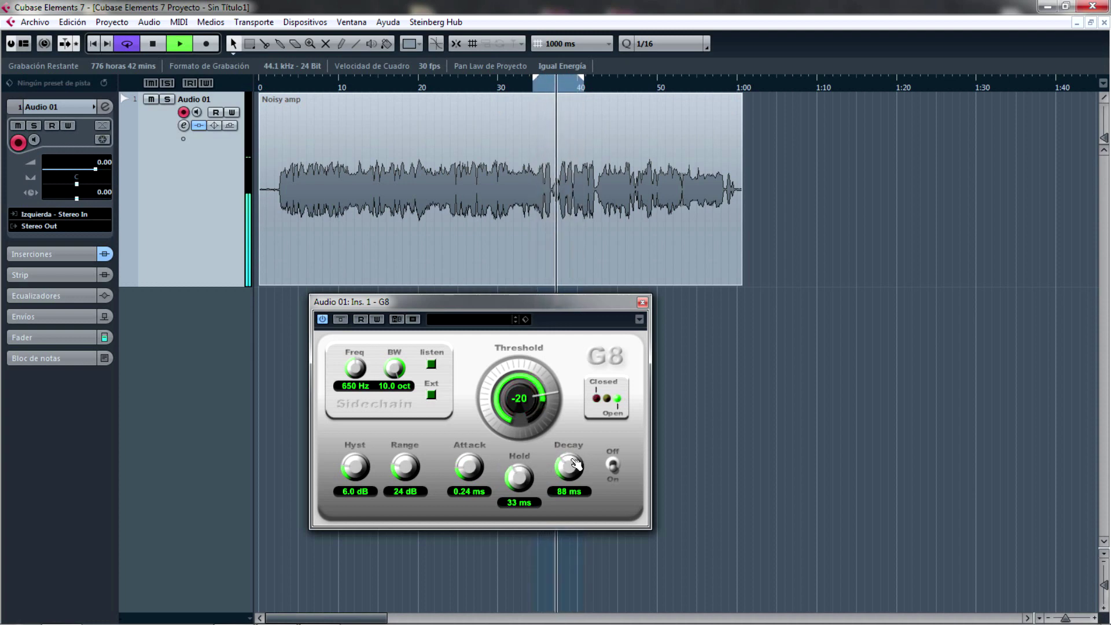
key("space")
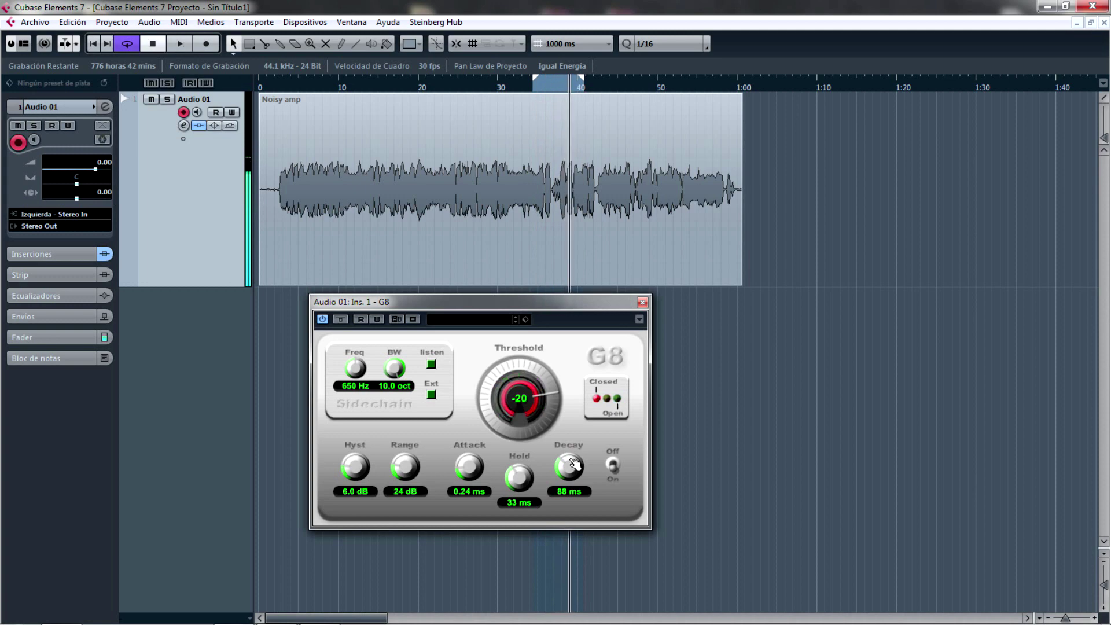
- Fine-tune the gate to a 0.20 ms Attack and a -19 Threshold while playing from about 13 s
left_click(363, 84)
key("space")
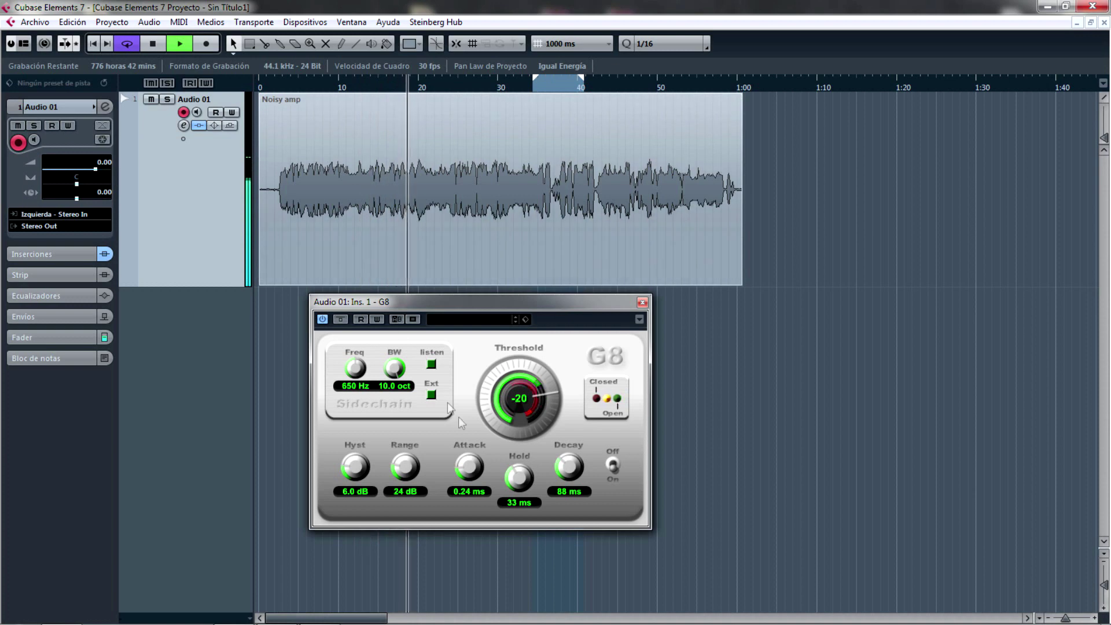
left_click_drag(468, 463, 467, 466)
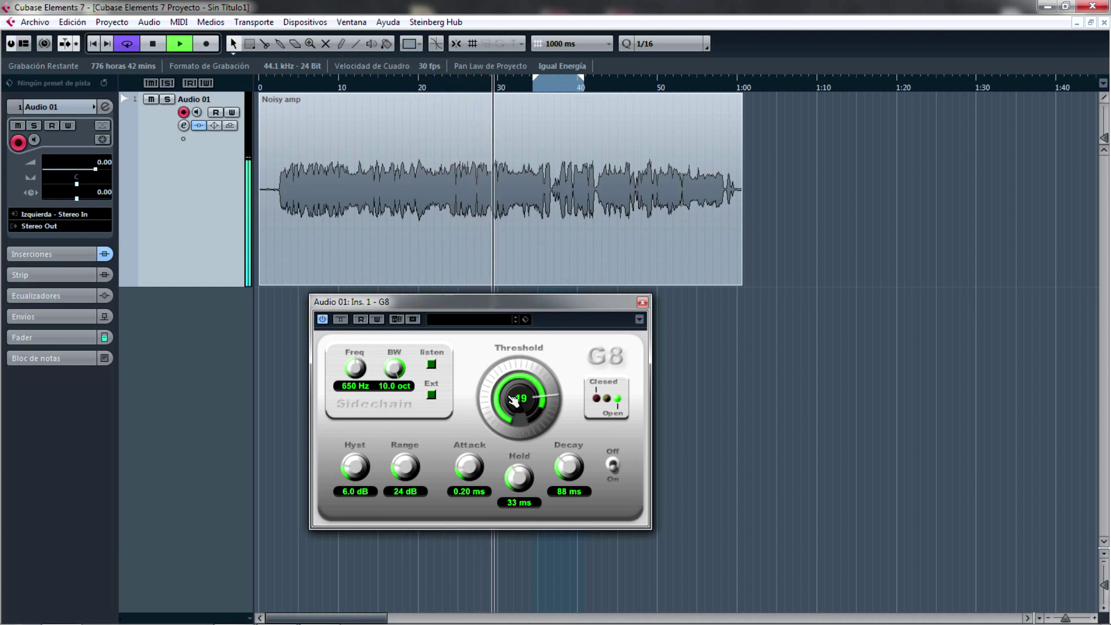
left_click_drag(510, 397, 502, 403)
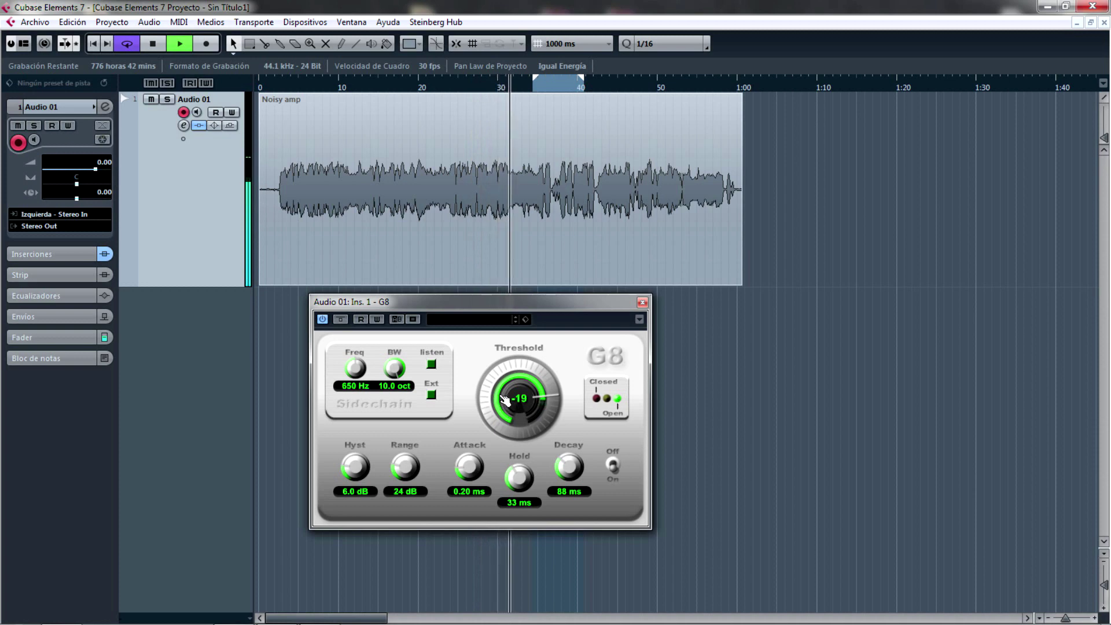
- Compare the bypassed and gated sound while playing from about 13 s and again from about 35 s
left_click(361, 87)
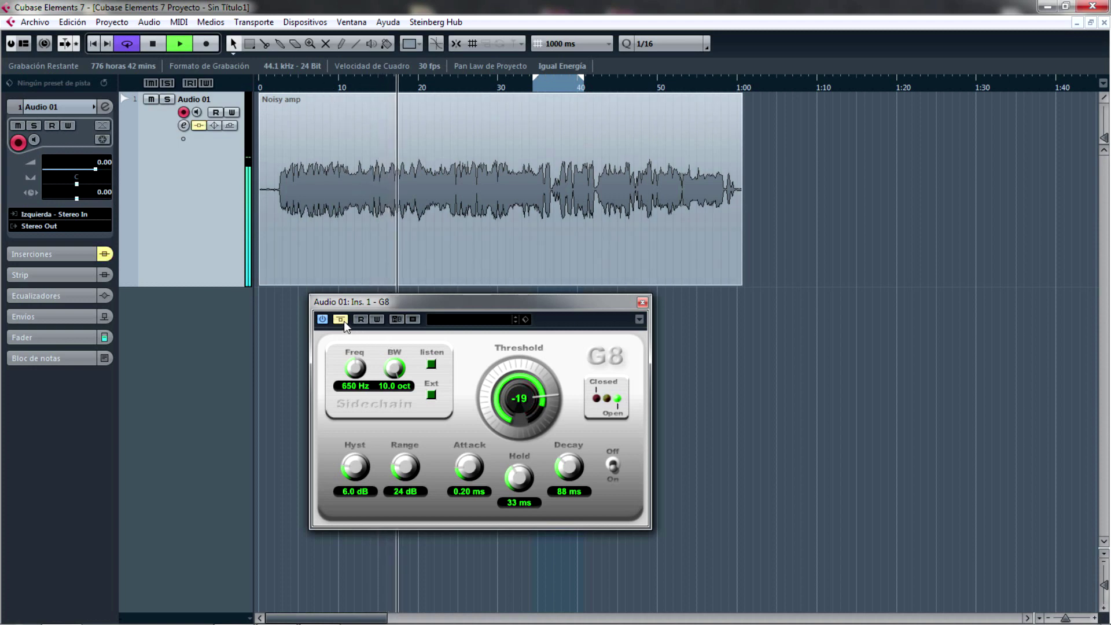
left_click(542, 89)
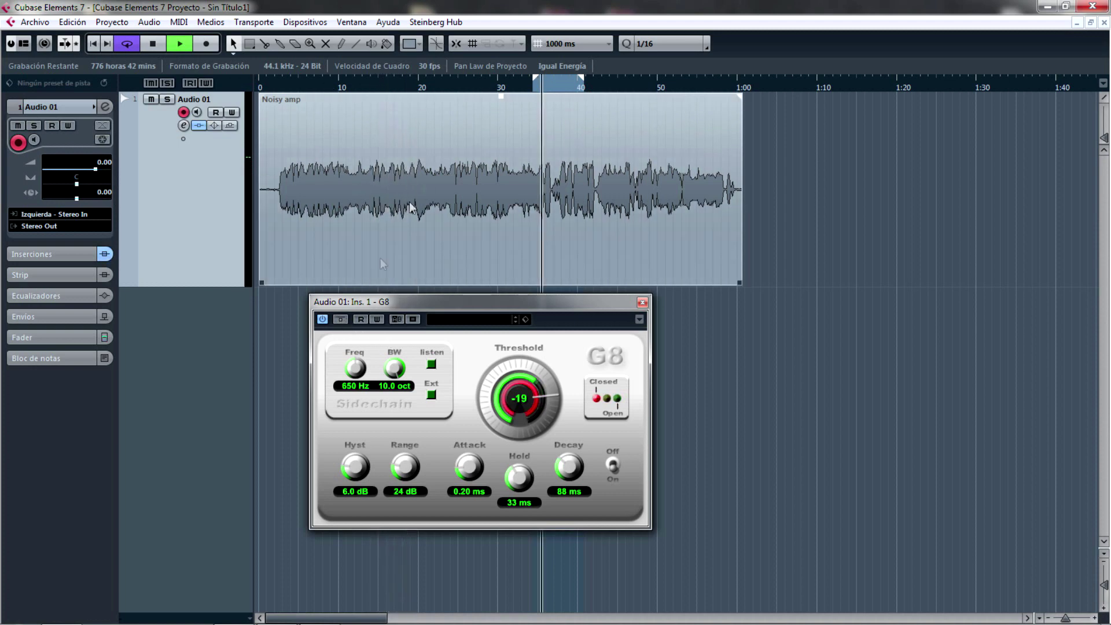
left_click(340, 320)
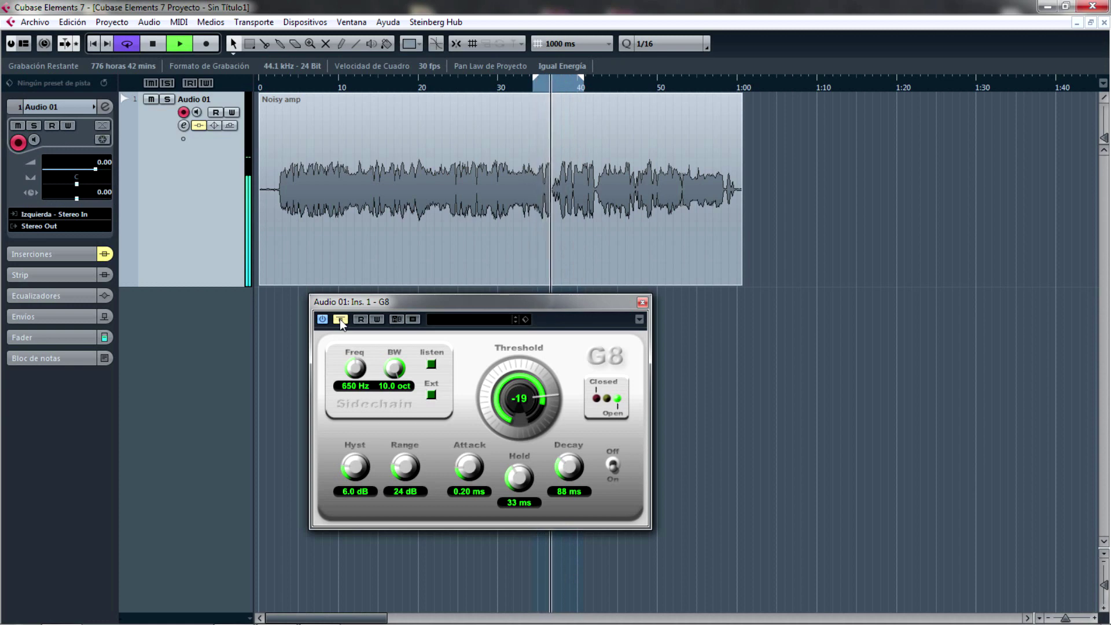
- Switch the G8 gate back on to end the comparison and close its editor with playback stopped
left_click(341, 320)
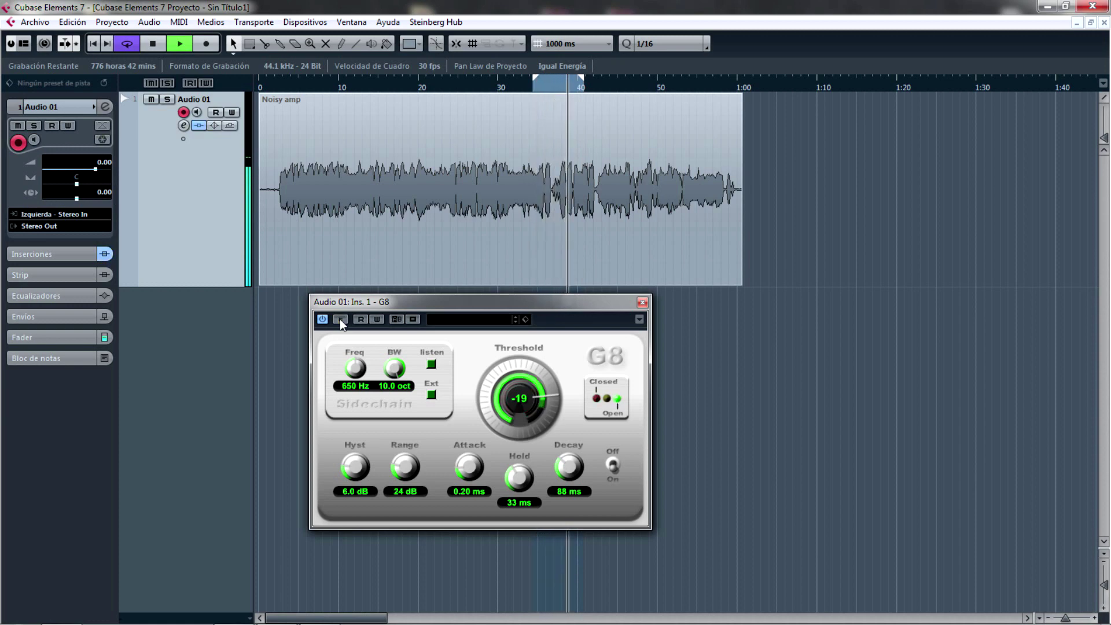
key("space")
left_click(642, 303)
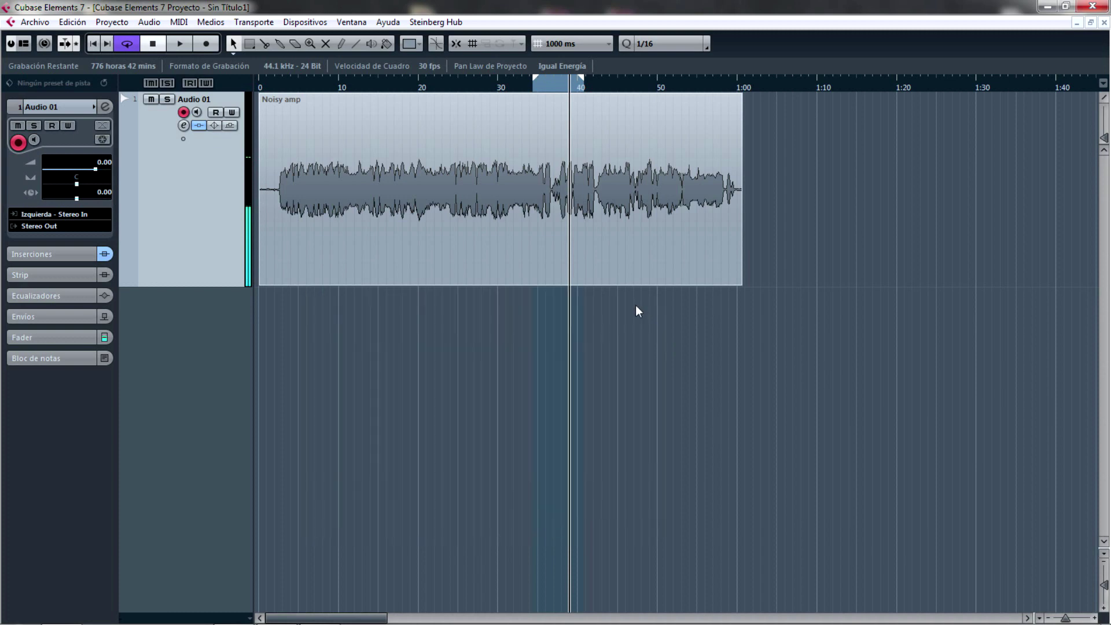
- Deactivate the G8 insert on Audio 01 and activate GGate instead, with its editor open
left_click(78, 255)
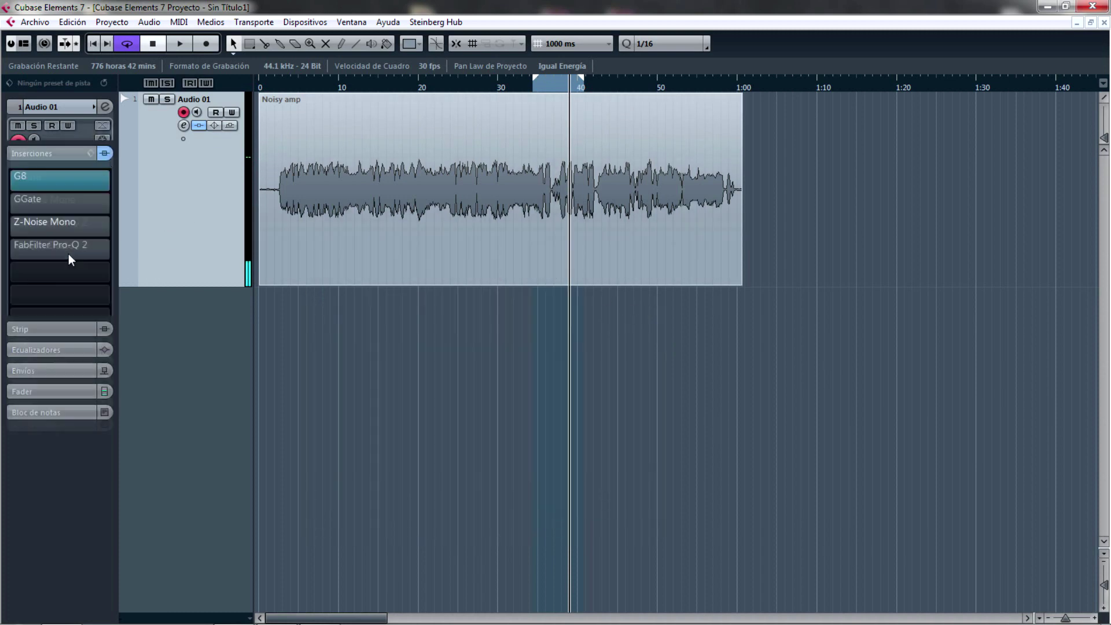
left_click(10, 154)
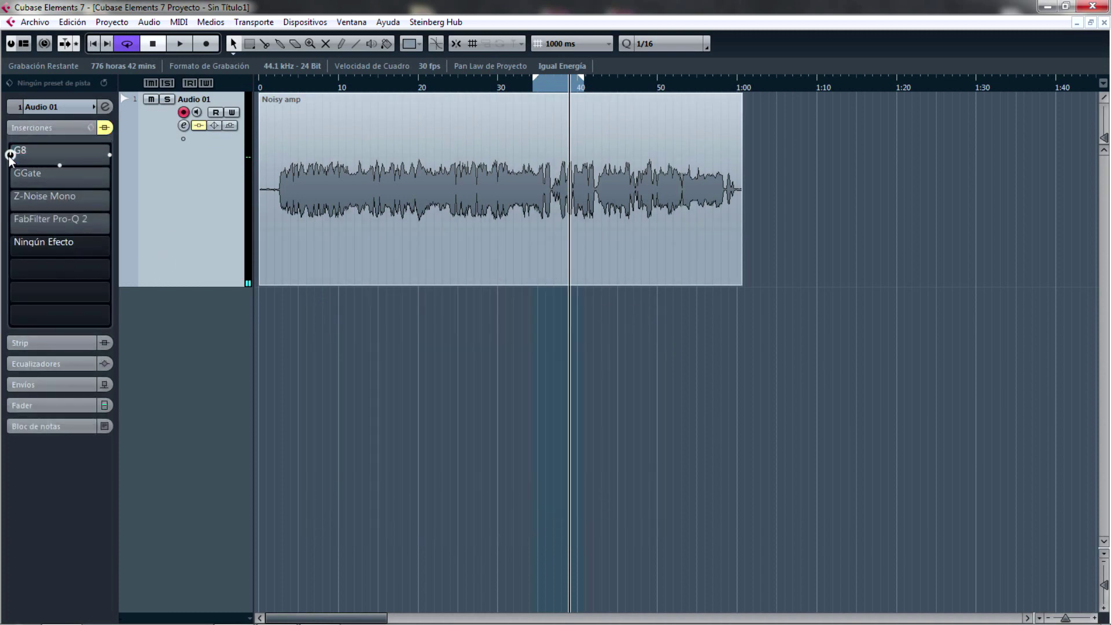
left_click(11, 177)
left_click(80, 179)
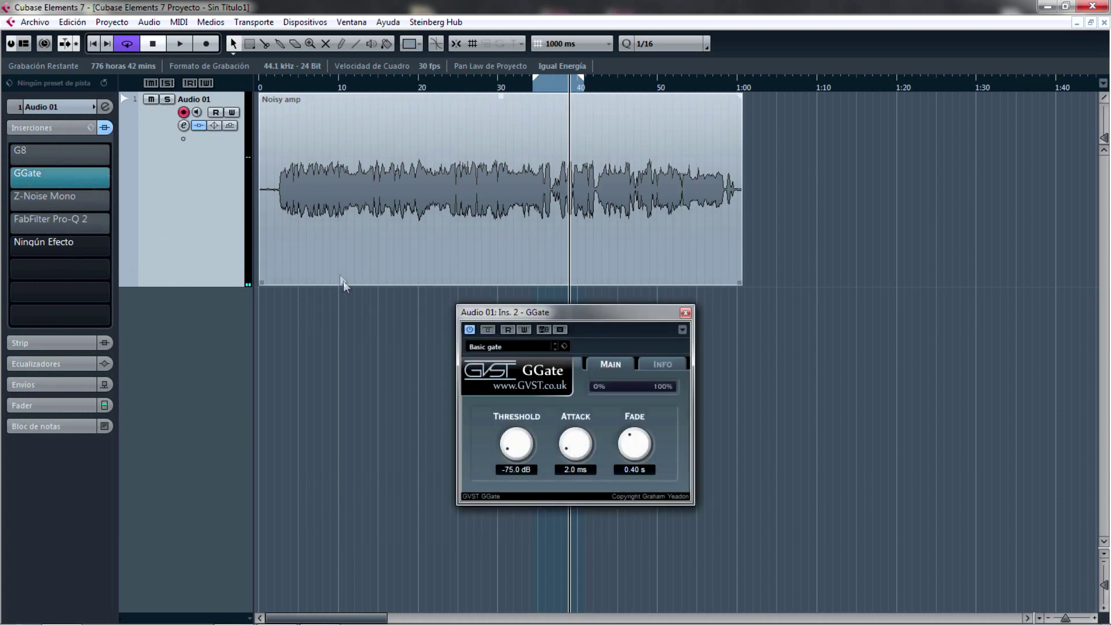
- Set GGate's Threshold to -29.2 dB, Attack to 0.0 ms and Fade to 0.13 s while looping from about 35 s
left_click(624, 281)
left_click(537, 87)
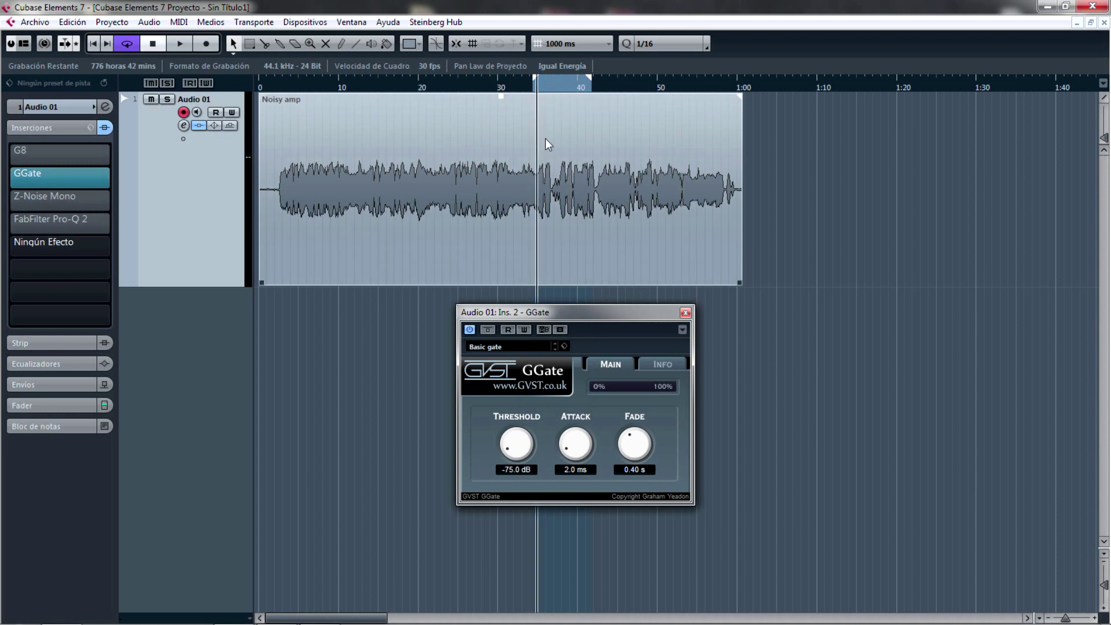
key("space")
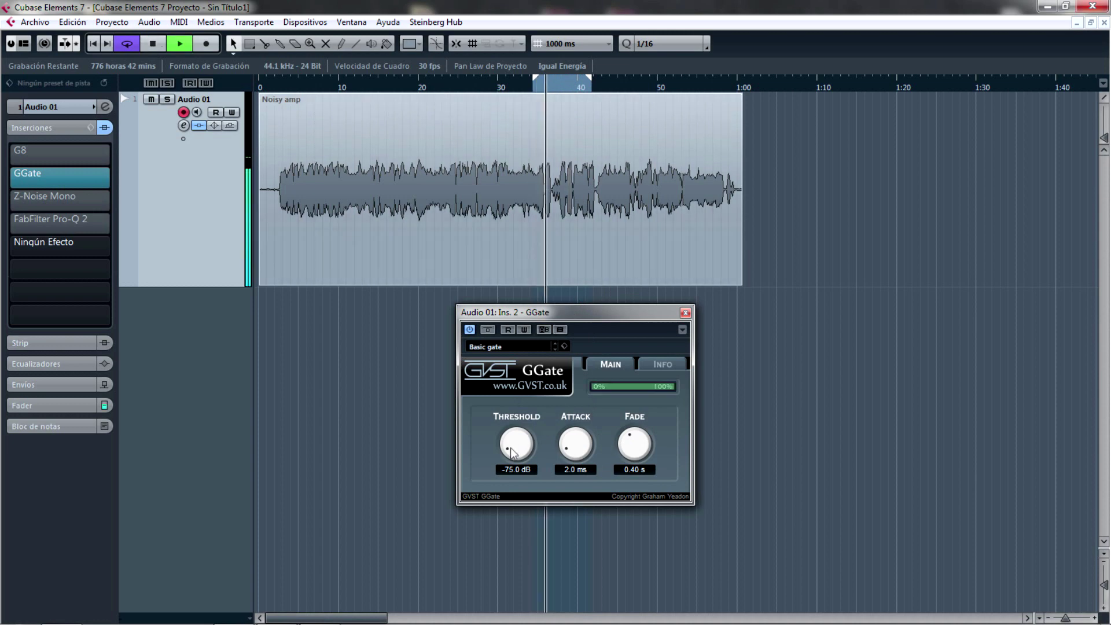
left_click_drag(512, 452, 515, 434)
key("space")
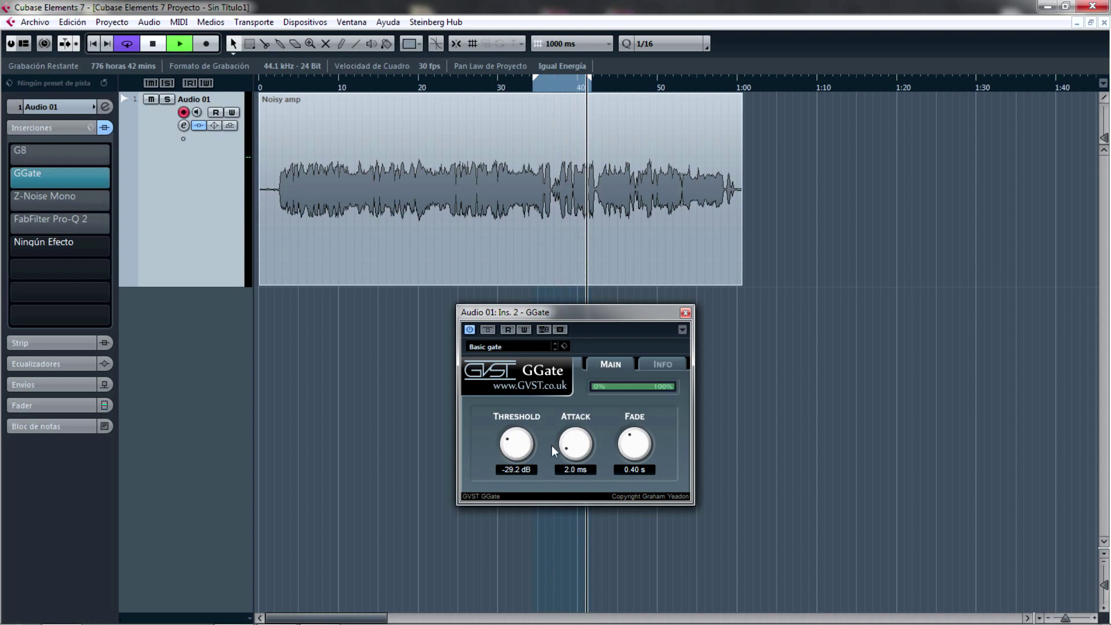
key("space")
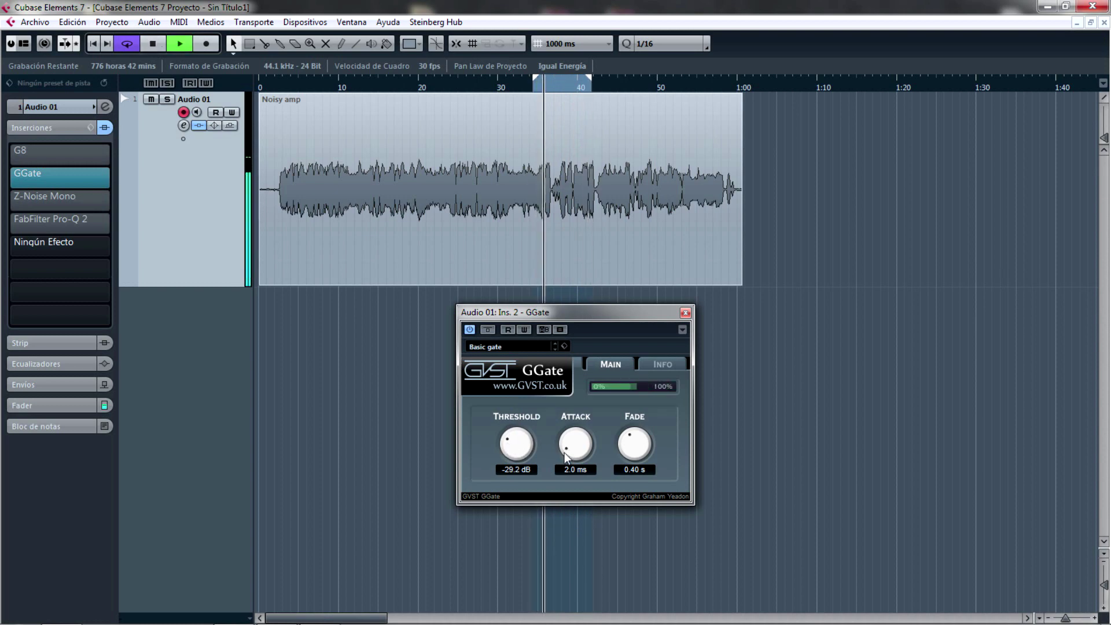
left_click_drag(565, 456, 567, 463)
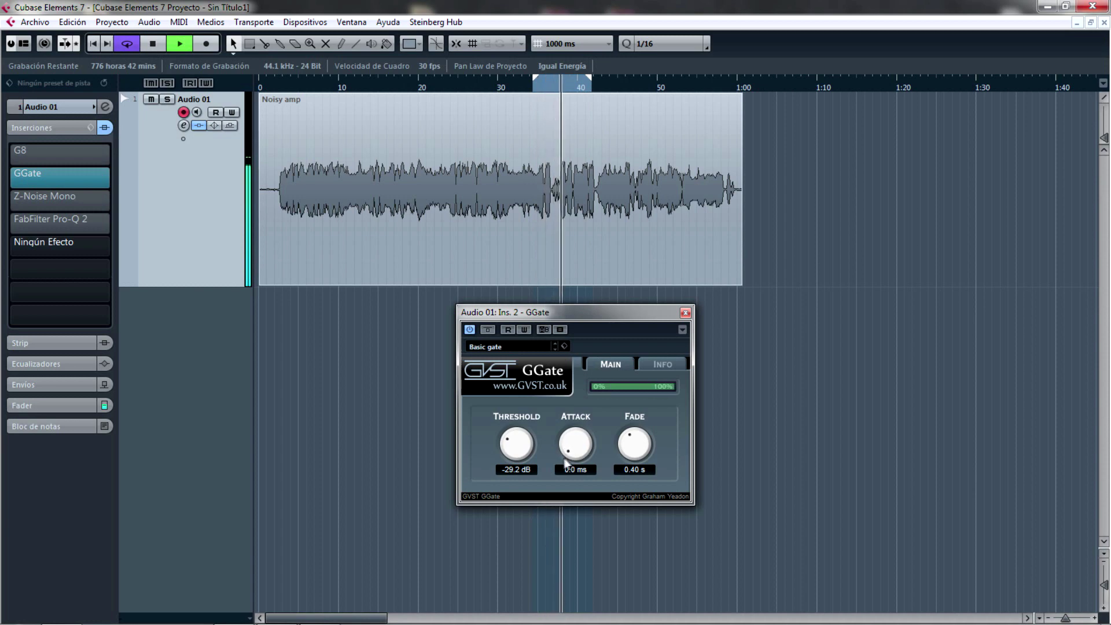
left_click_drag(626, 444, 624, 458)
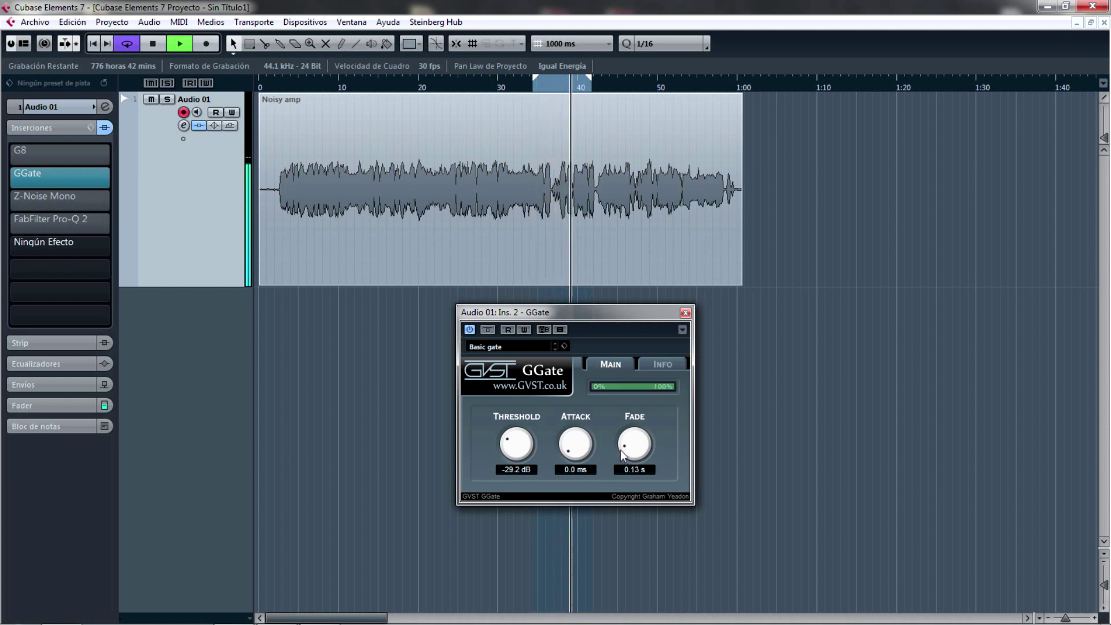
- Fine-tune GGate to a -39.4 dB Threshold and a 0.09 s Fade during playback, ending with playback stopped
left_click_drag(515, 446, 536, 456)
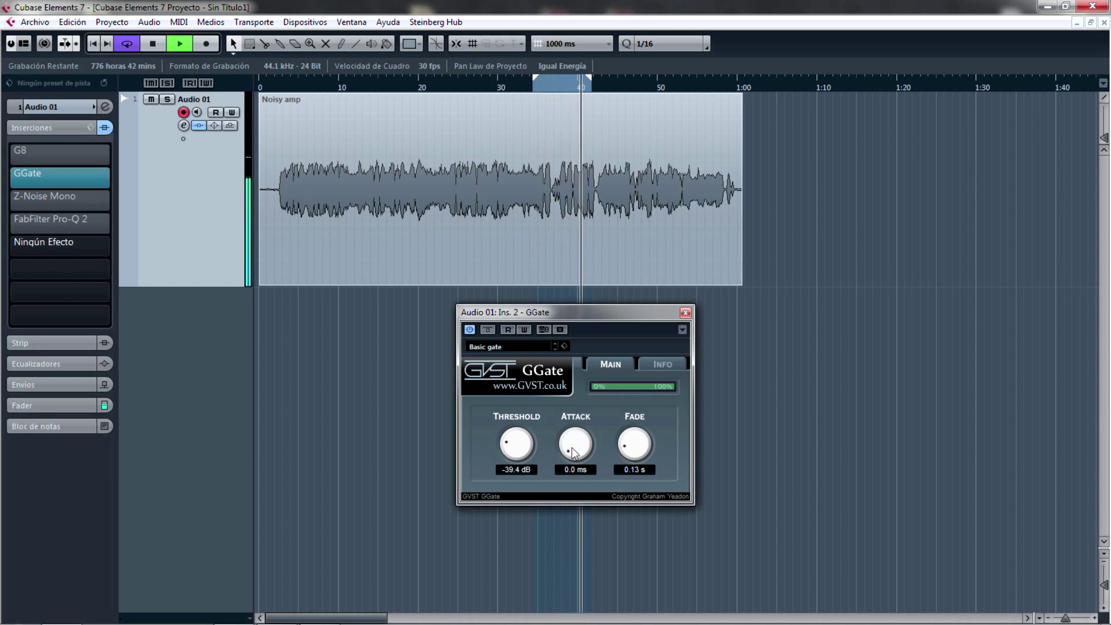
left_click_drag(625, 449, 626, 454)
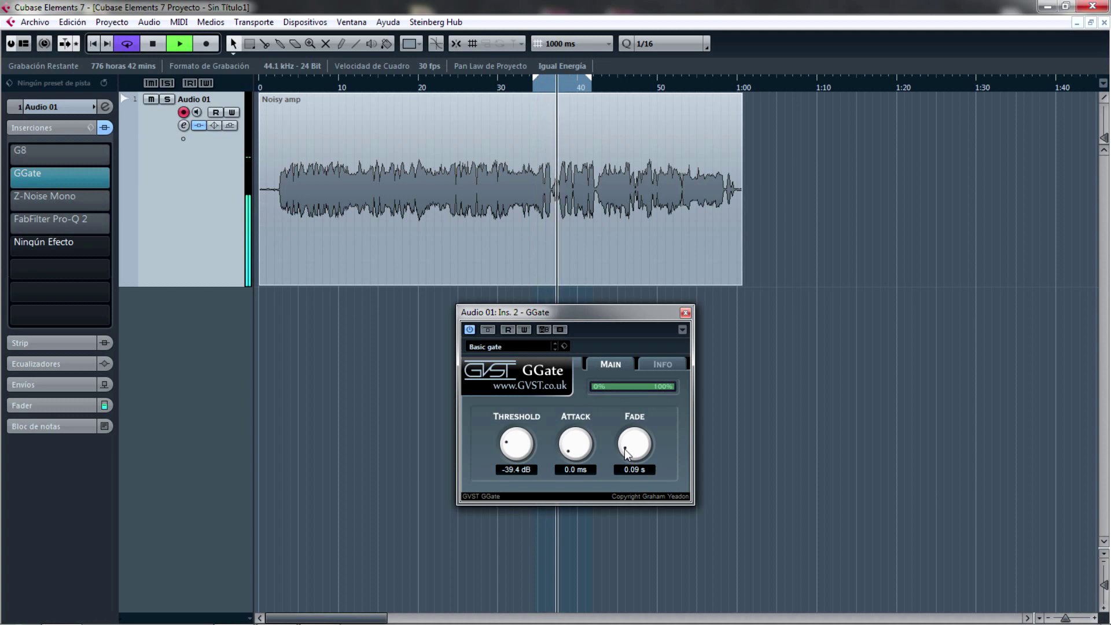
key("space")
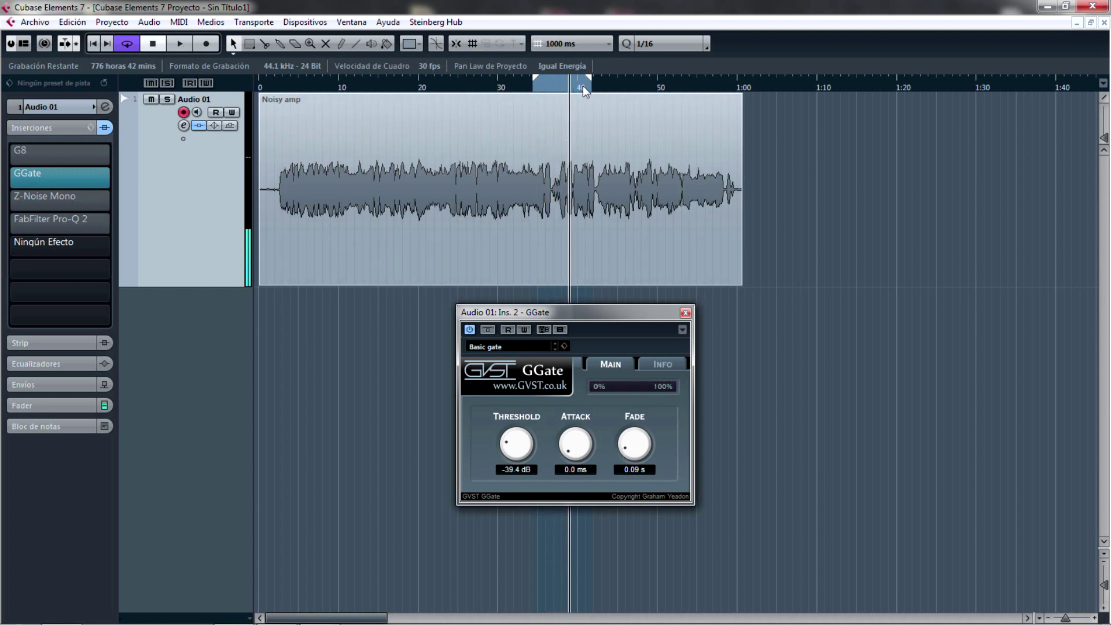
- Compare the gated and bypassed GGate sound on the opening noise, playing from the project start
left_click(92, 44)
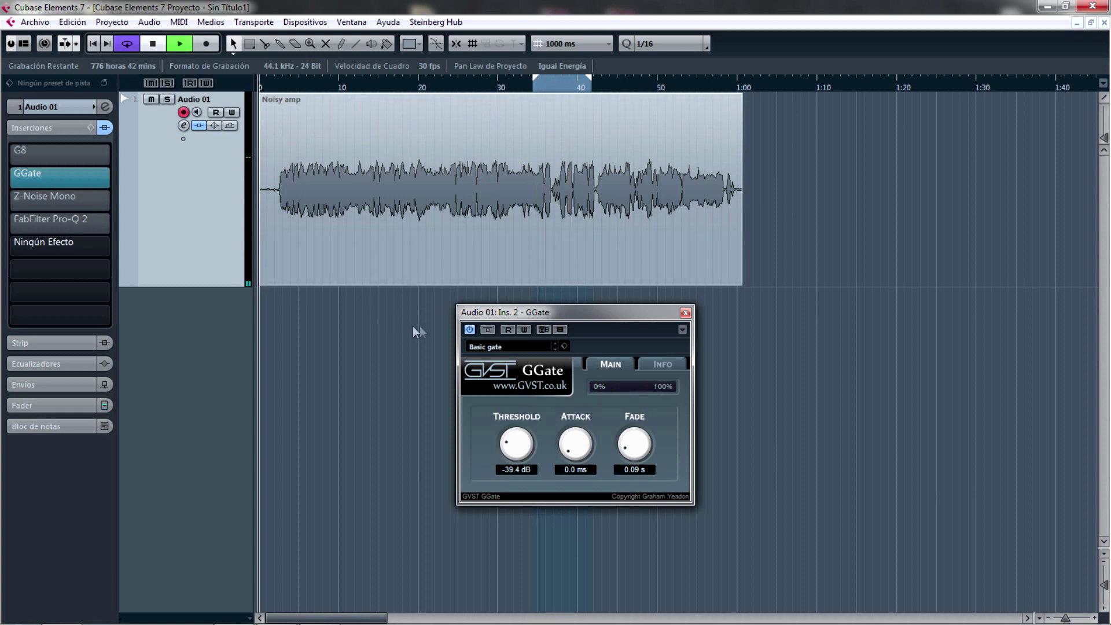
left_click(487, 331)
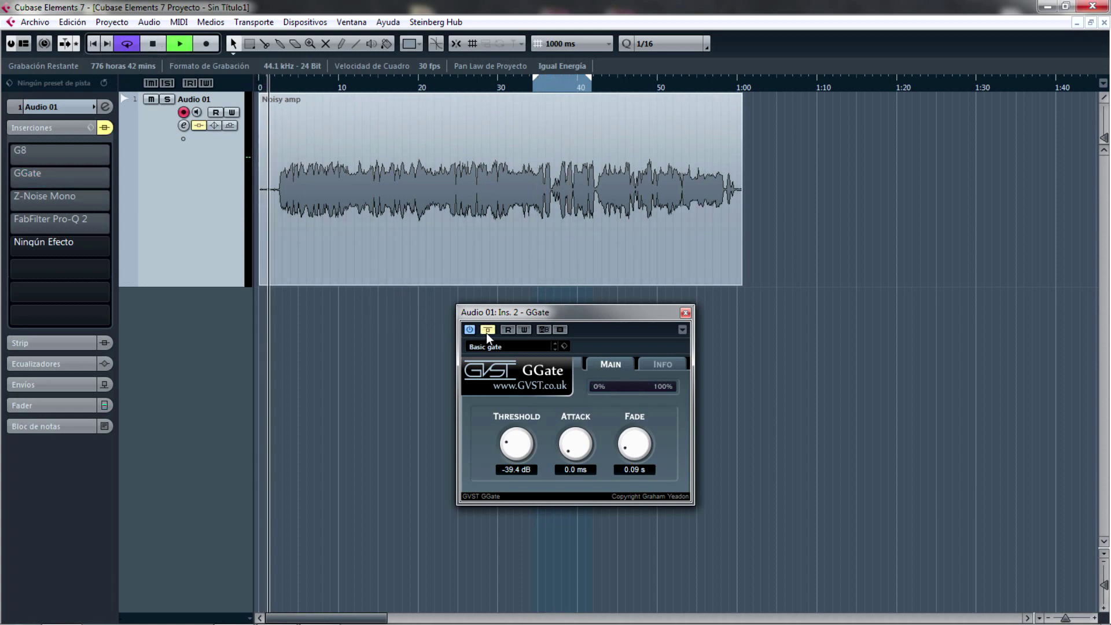
left_click(487, 330)
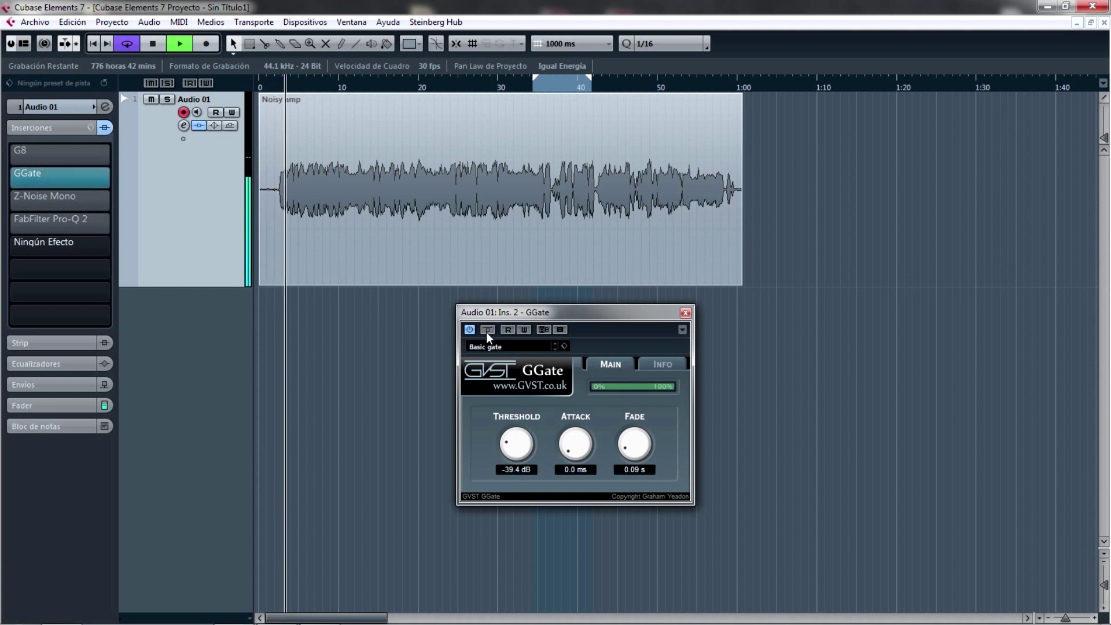
left_click(92, 44)
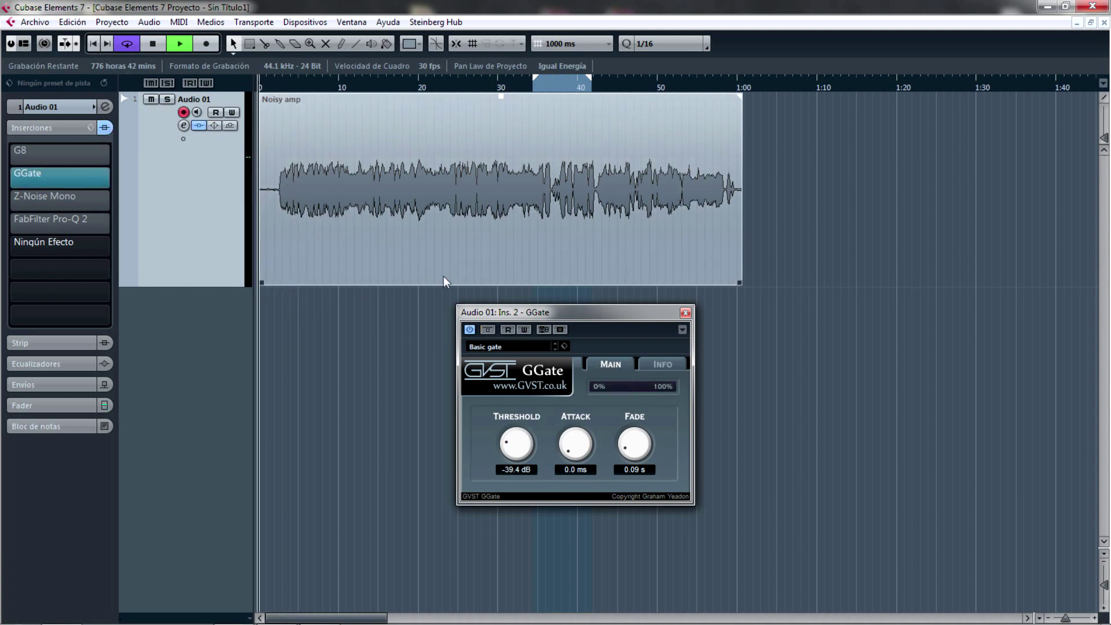
key("space")
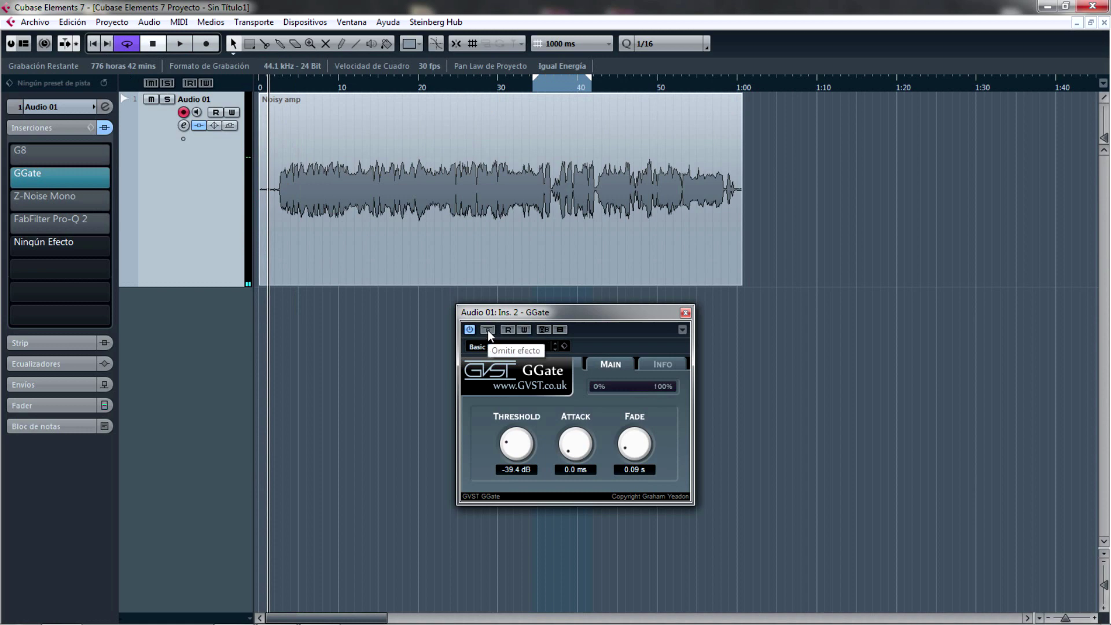
left_click(488, 330)
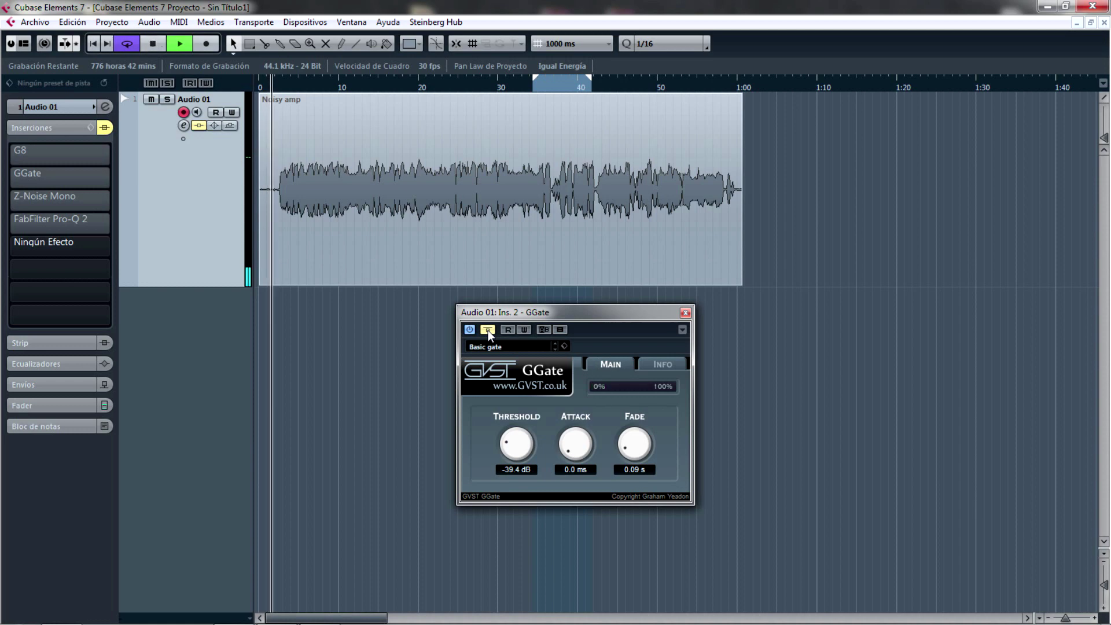
key("space")
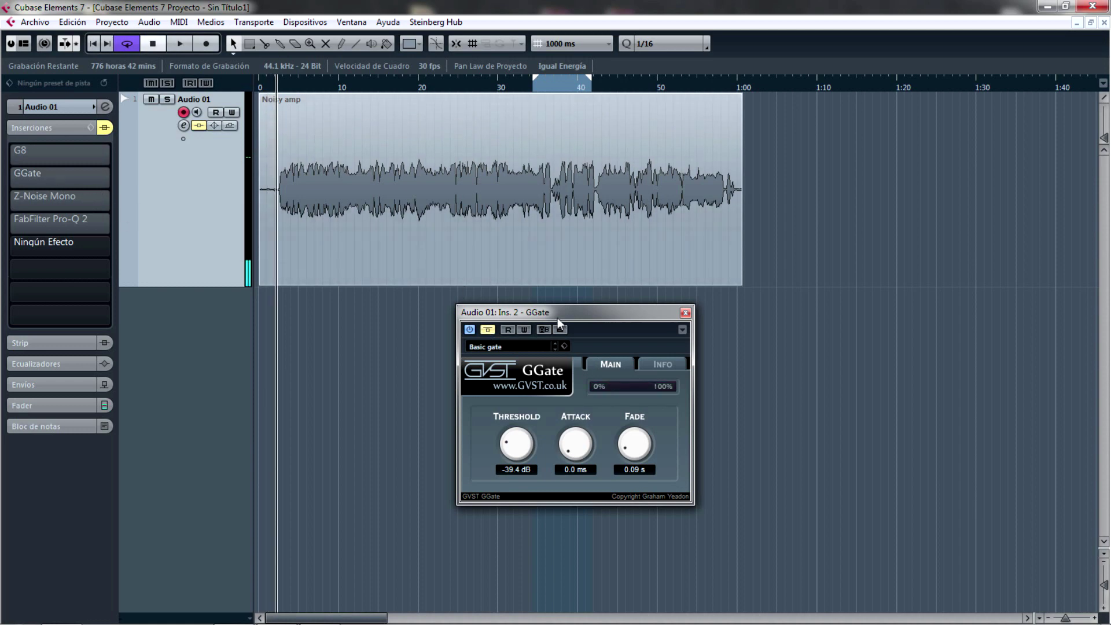
- Close GGate's editor and open the Z-Noise Mono insert's editor, placing it clear of the waveform
left_click(685, 313)
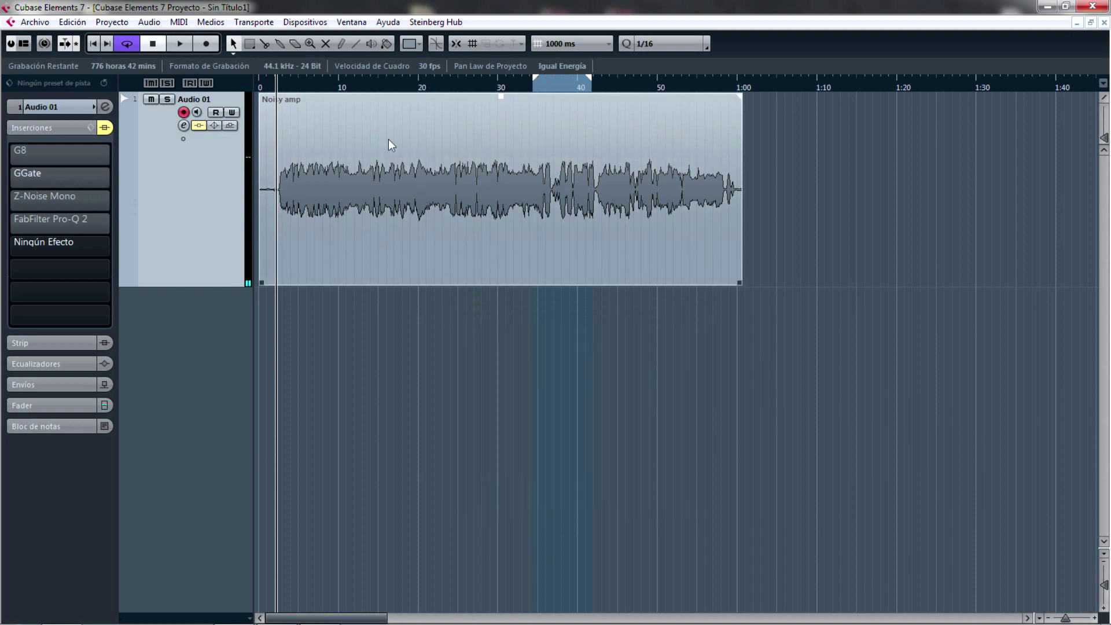
left_click(87, 197)
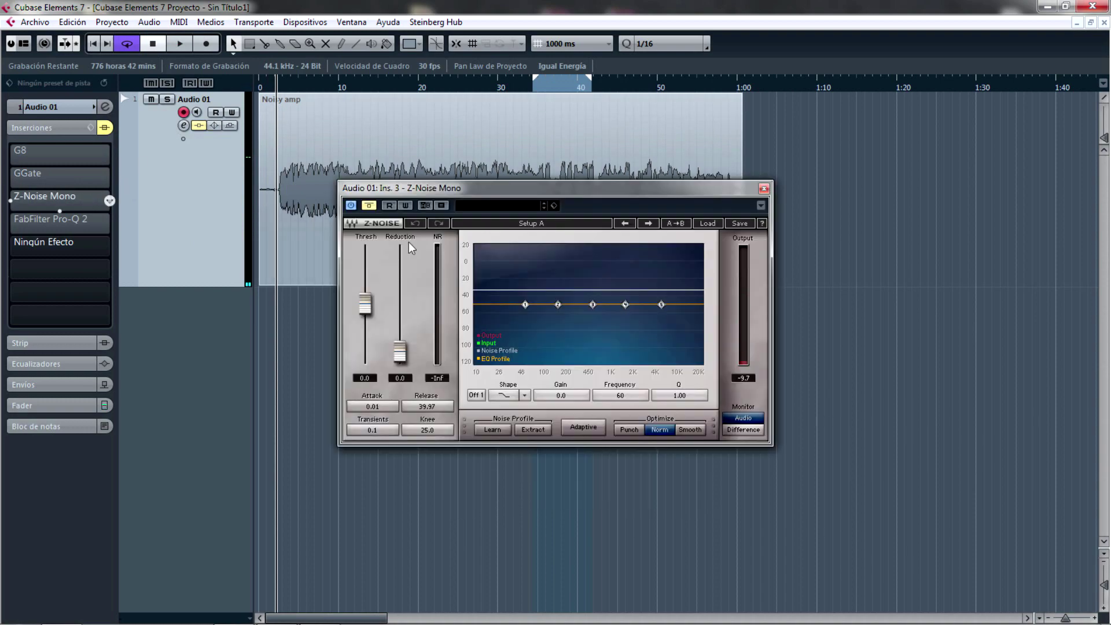
left_click_drag(475, 190, 666, 300)
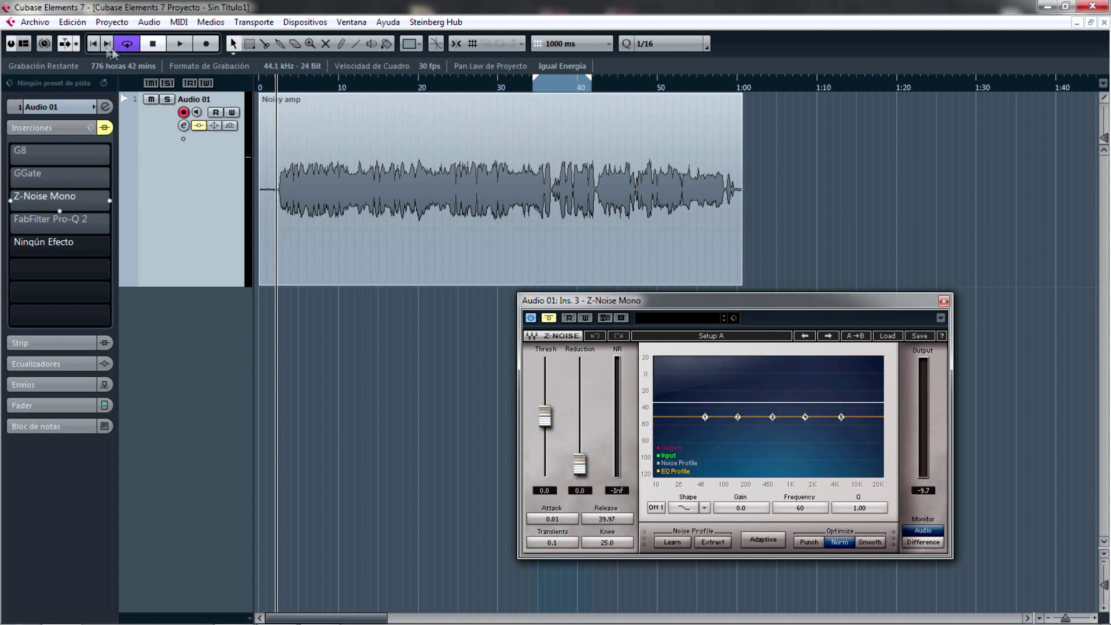
- Set the loop range over the noise-only opening, from about 0.4 s to 1.5 s, and place the playhead inside it
left_click(91, 46)
key("h")
key("h")
key("h")
key("h")
key("h")
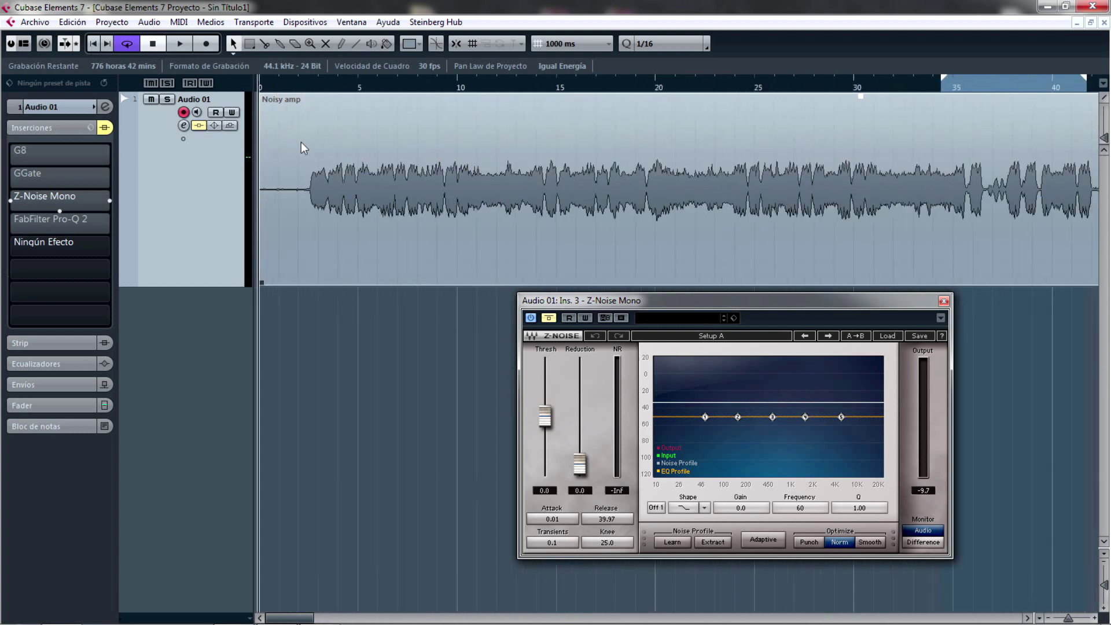
key("h")
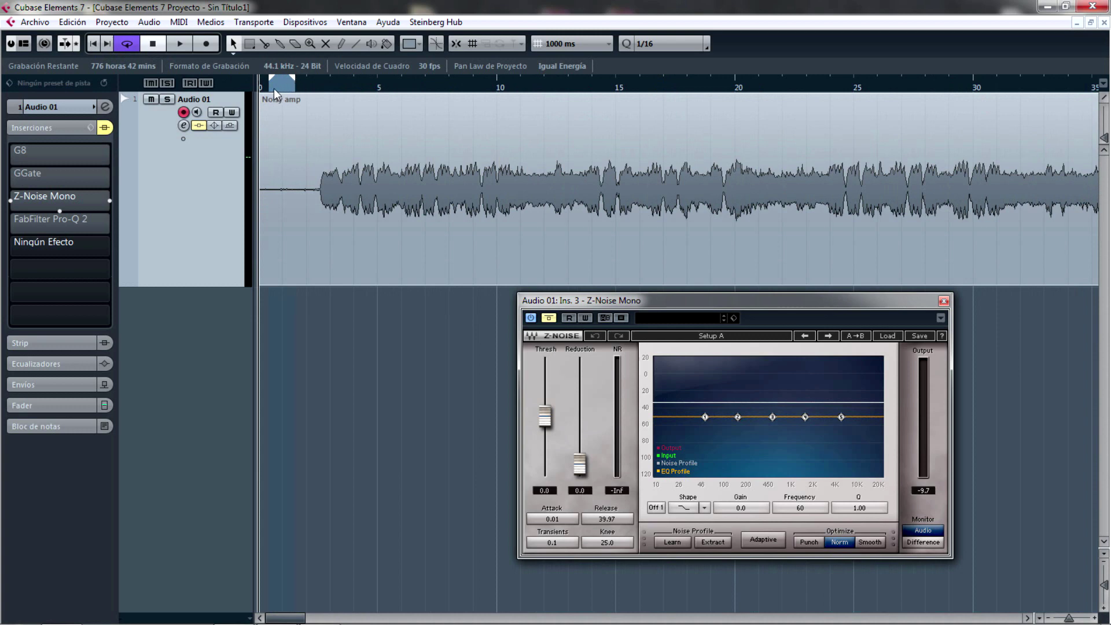
left_click(273, 89)
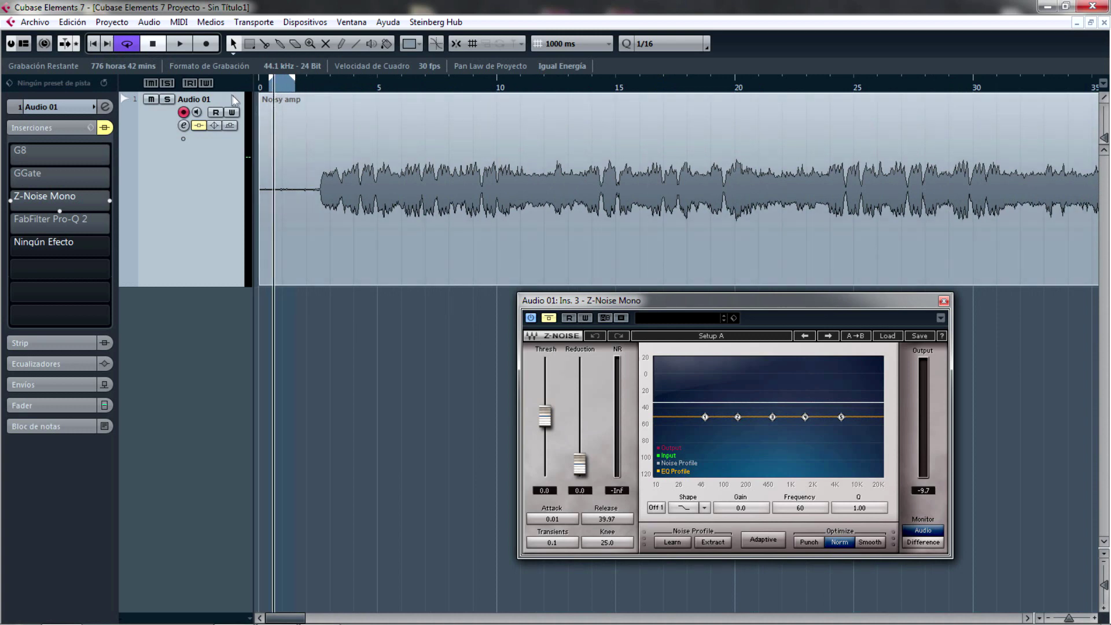
left_click_drag(657, 309, 601, 292)
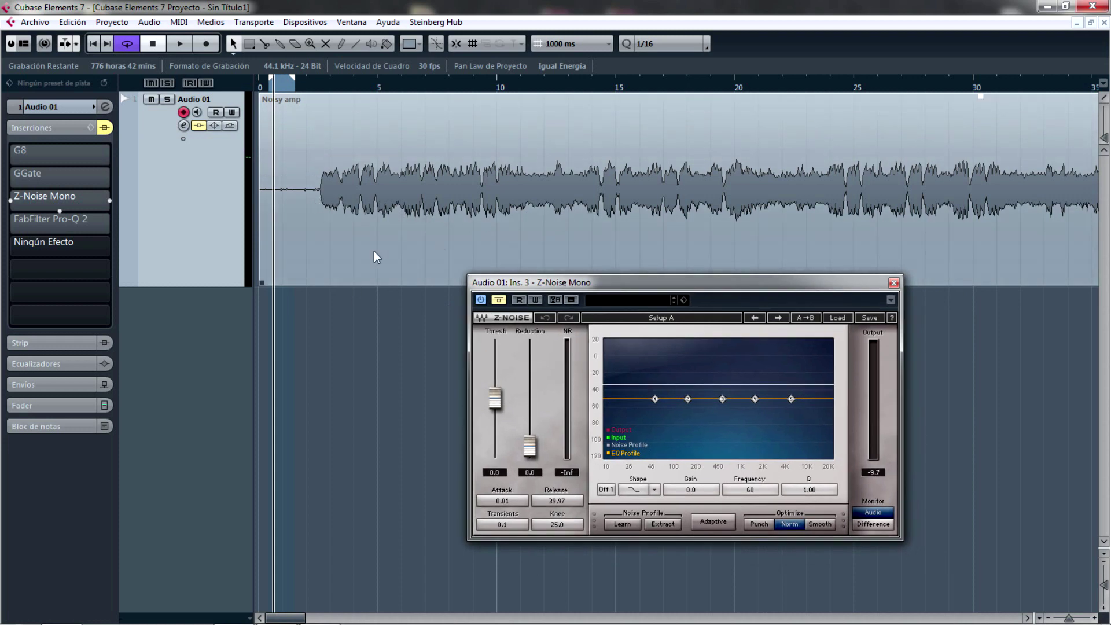
left_click(93, 44)
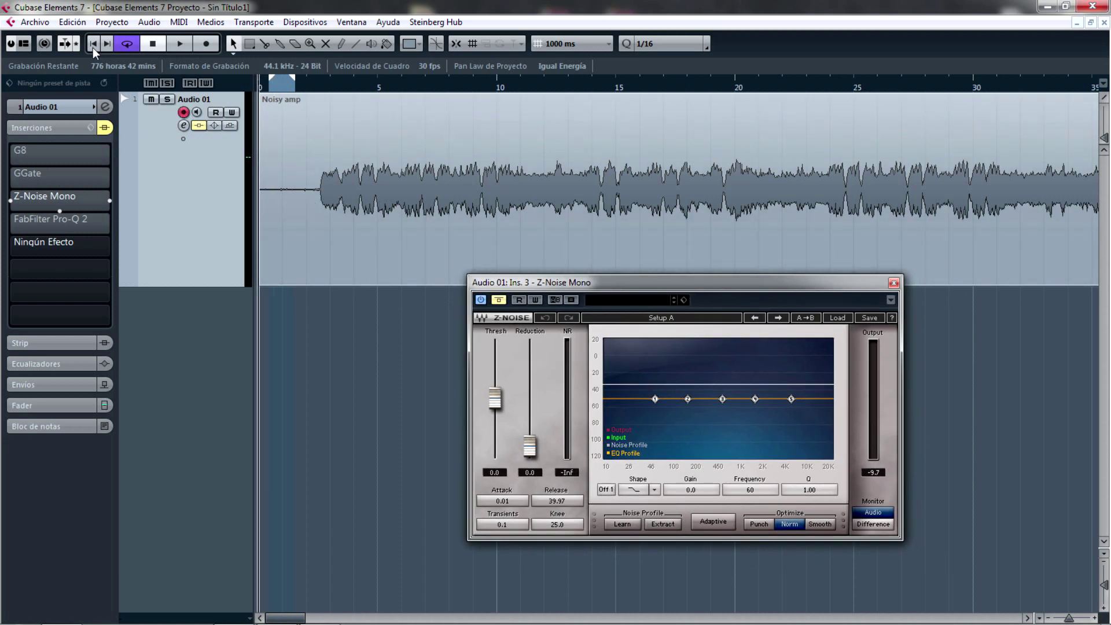
left_click(274, 89)
- Take Z-Noise Mono out of bypass and learn its noise profile from the looped opening noise, ending with playback stopped
key("space")
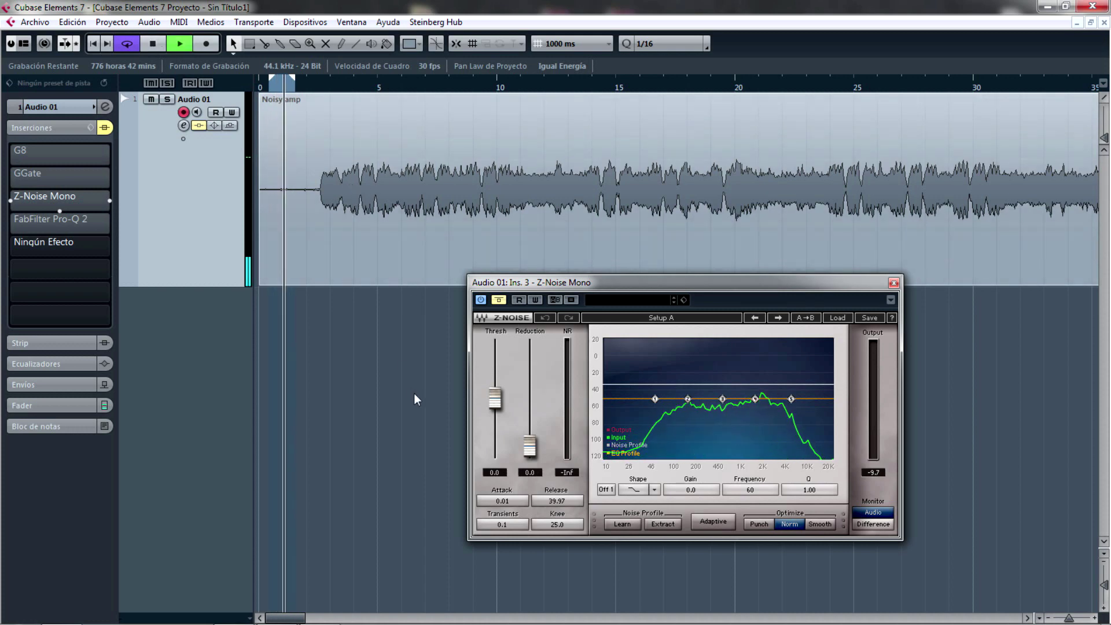
left_click(622, 524)
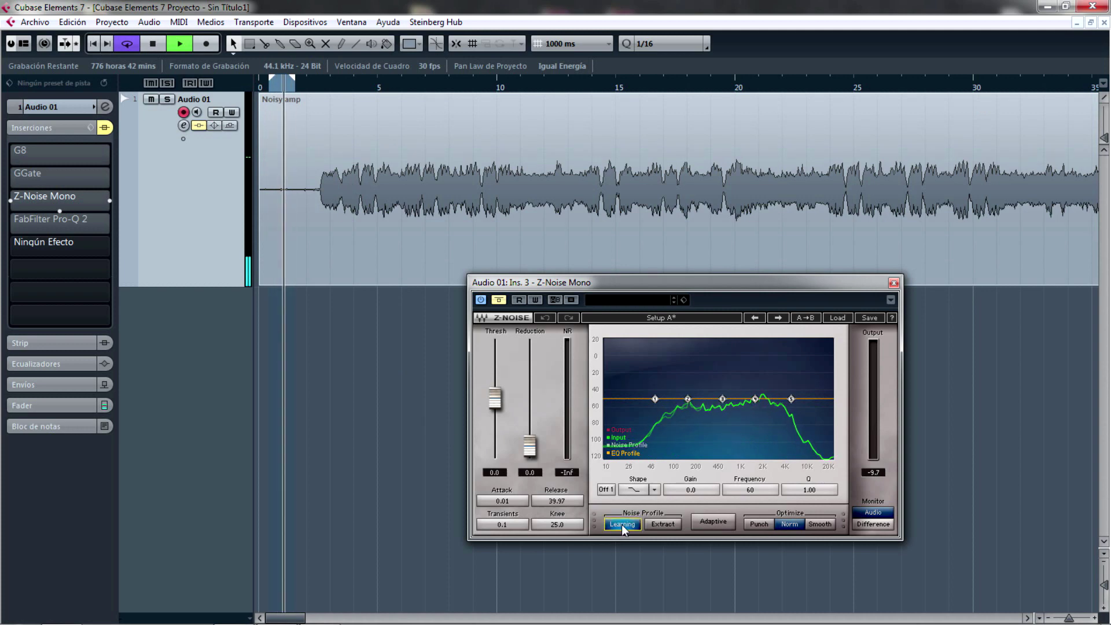
left_click(622, 525)
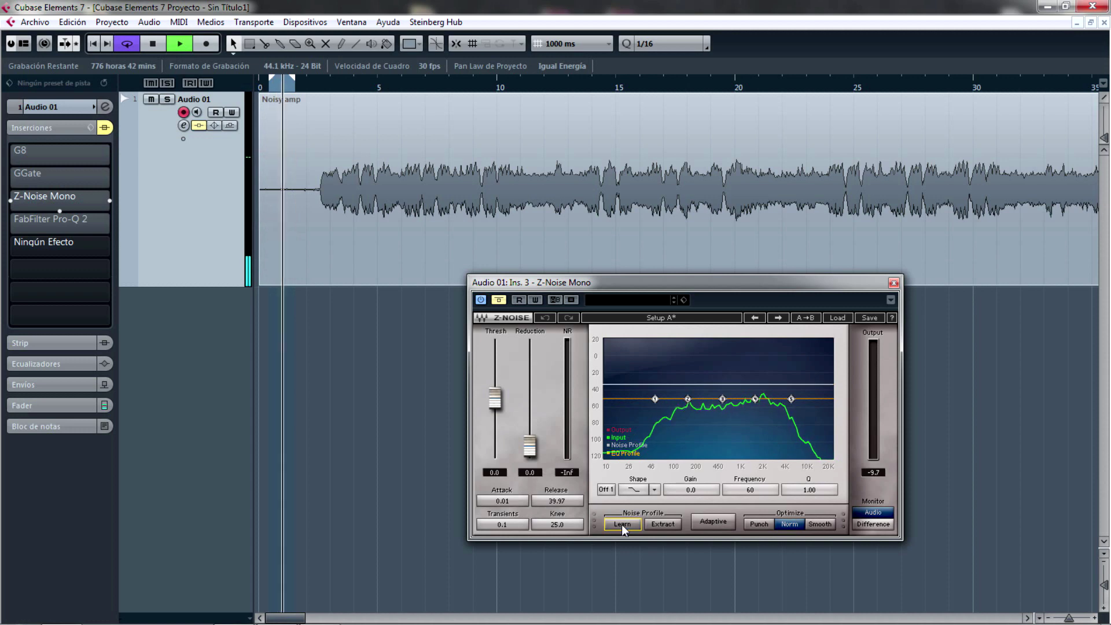
left_click(498, 299)
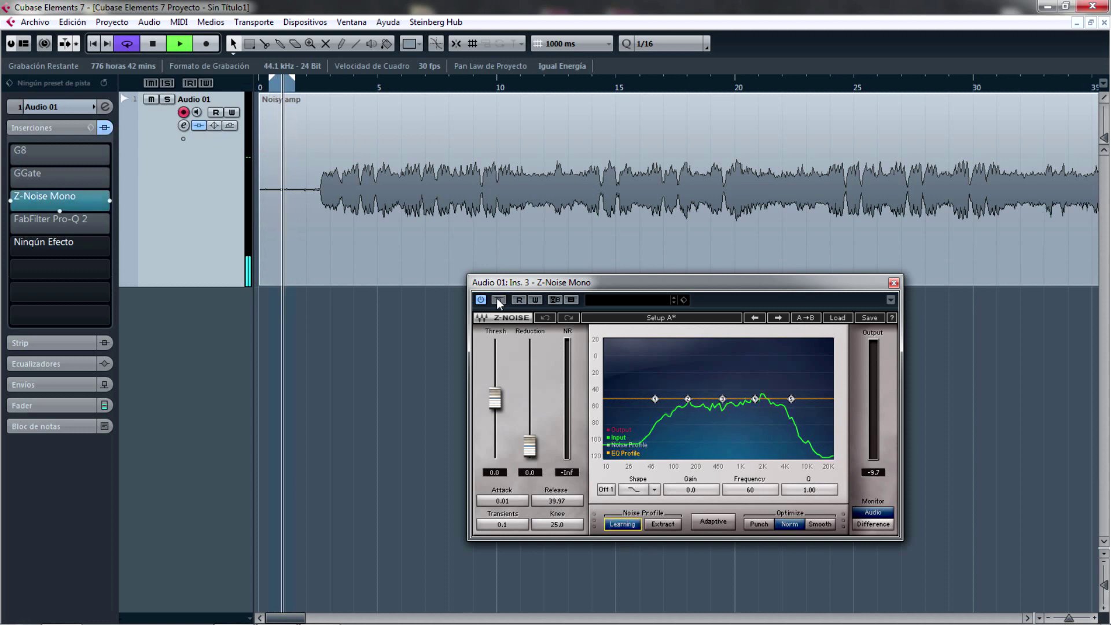
left_click(620, 522)
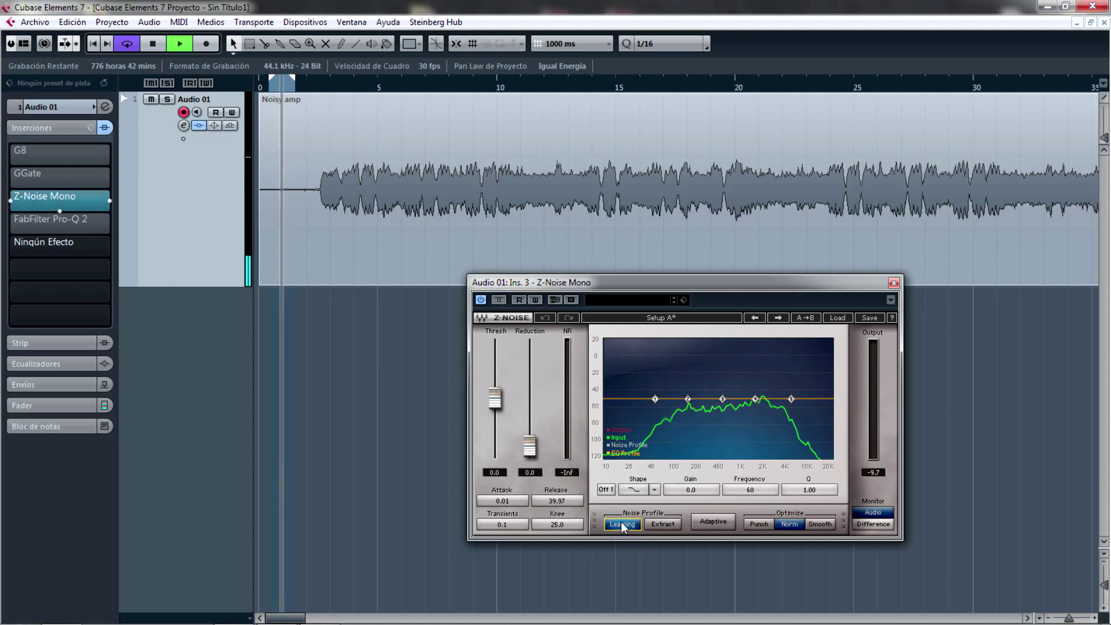
key("space")
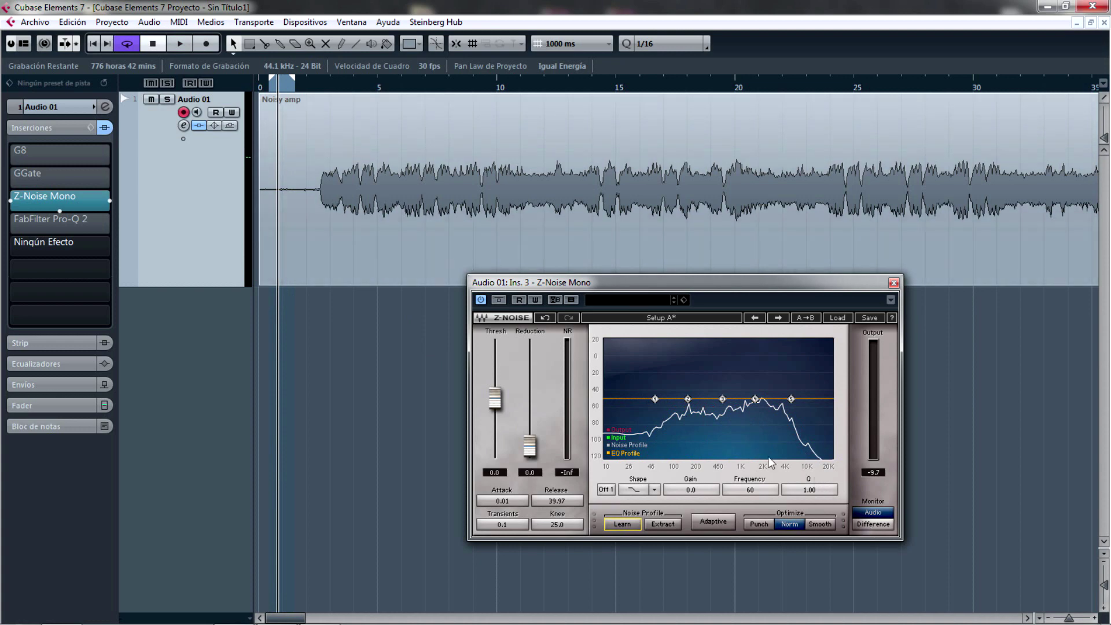
- Monitor Z-Noise Mono's difference signal, set Reduction to max and Threshold to -60.0, and place the playhead just before the guitar starts
left_click(318, 90)
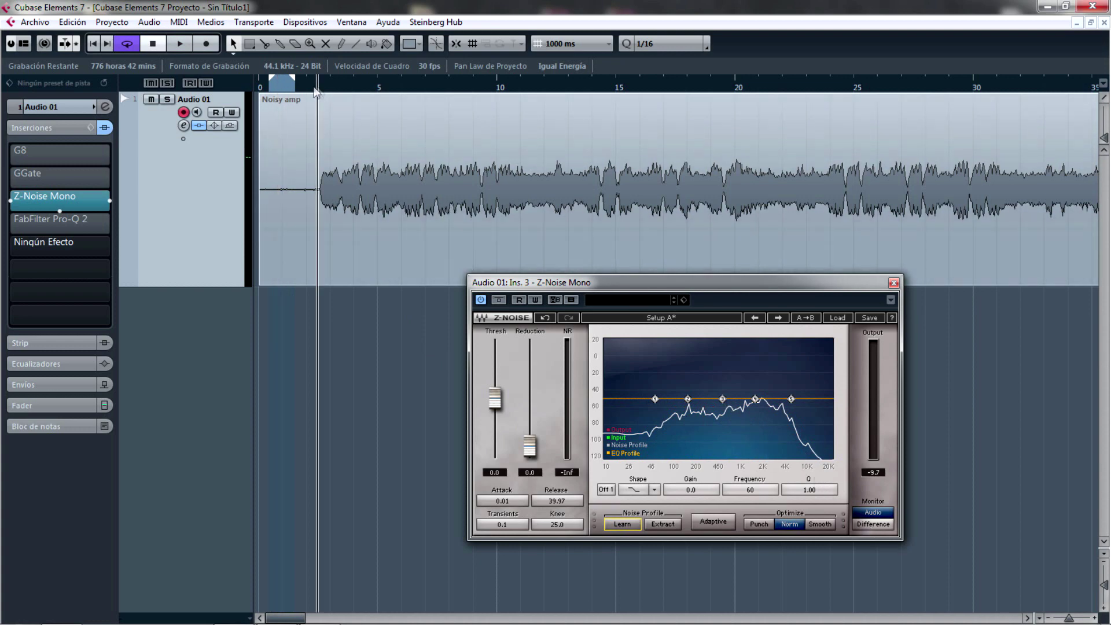
left_click(315, 88)
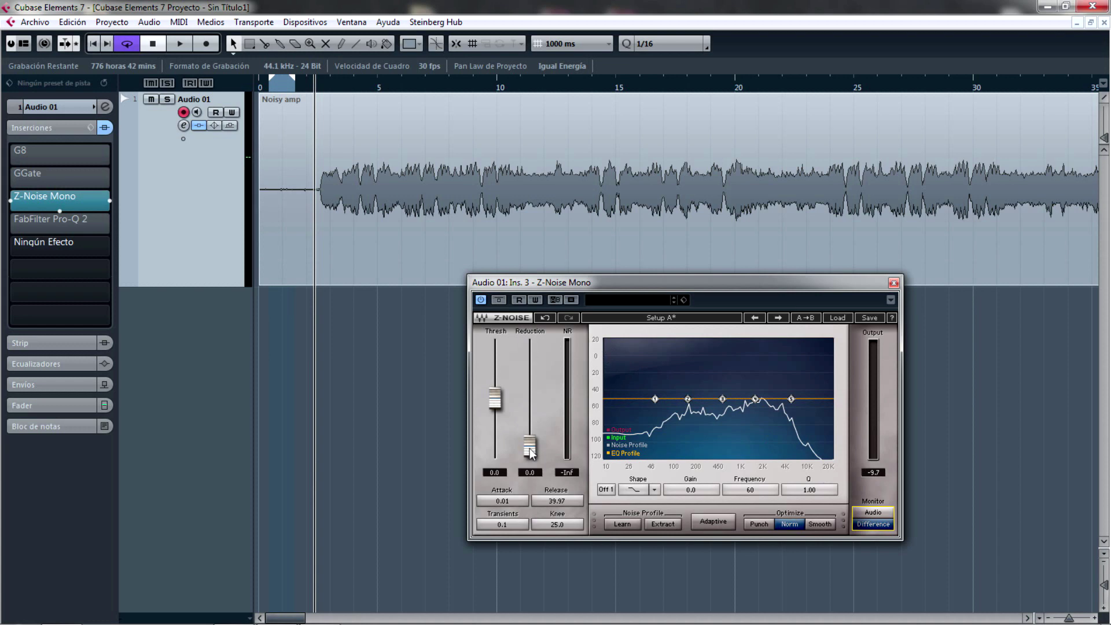
left_click_drag(530, 445, 529, 350)
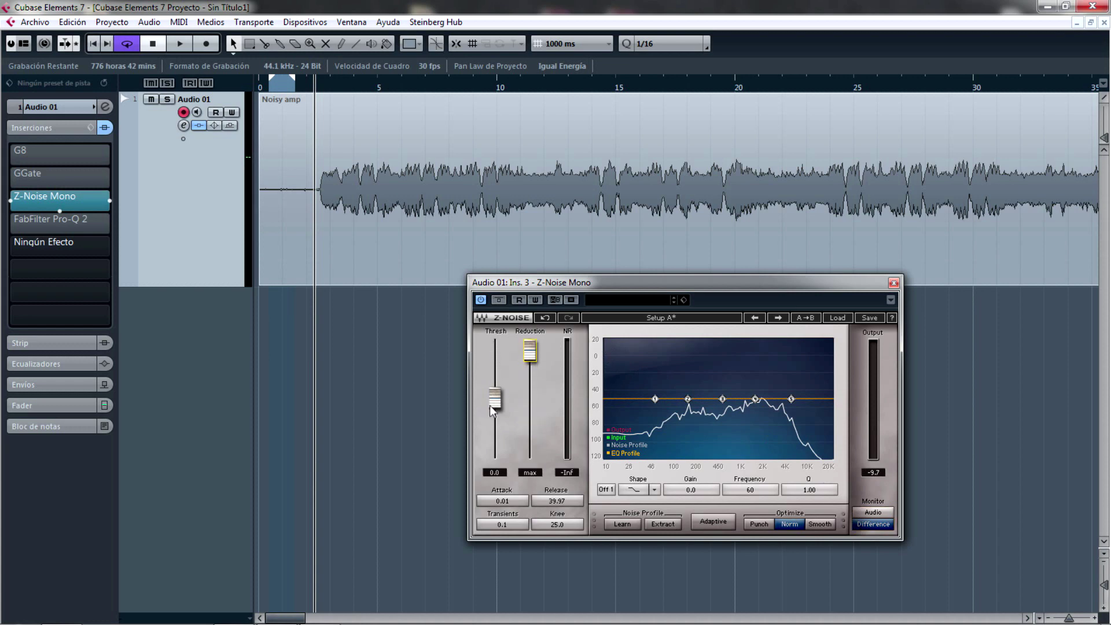
left_click_drag(492, 408, 495, 445)
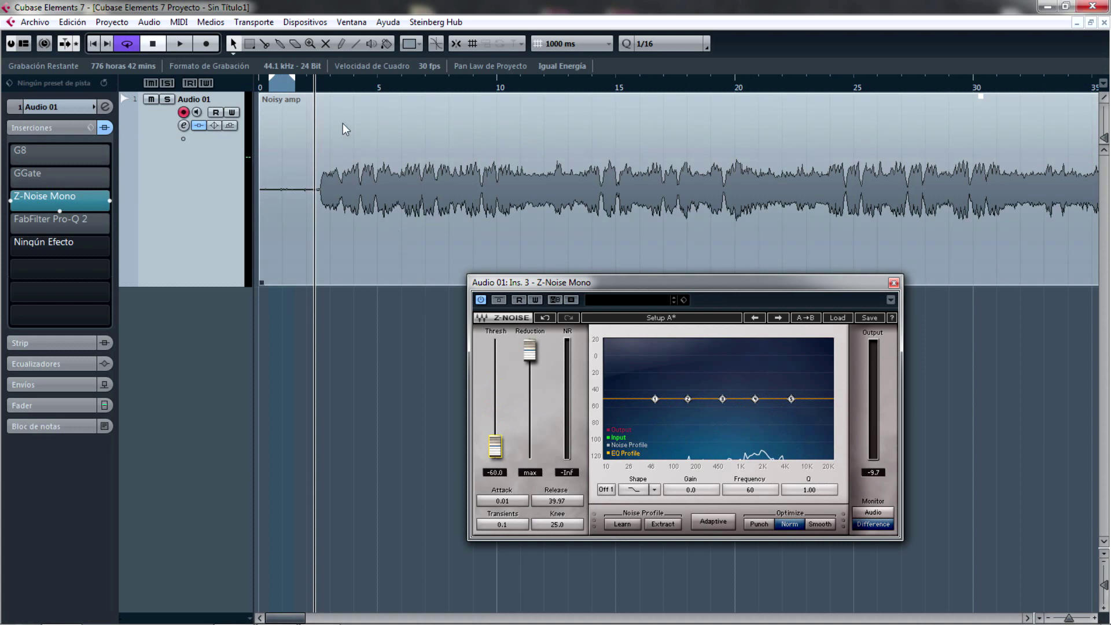
left_click(318, 87)
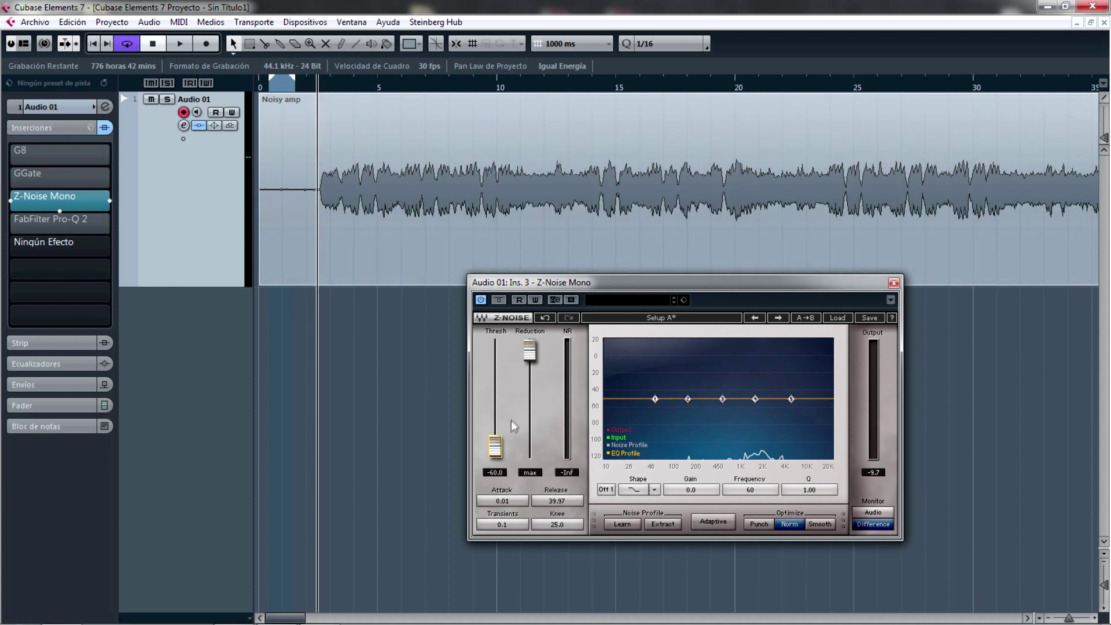
- Tune the Z-Noise Mono threshold to 11.2 while playing the difference signal from the guitar's start, ending with playback stopped
mouse_move(498, 453)
left_mouse_down()
mouse_move(498, 409)
mouse_move(495, 445)
left_mouse_up()
left_click_drag(497, 449, 495, 386)
key("space")
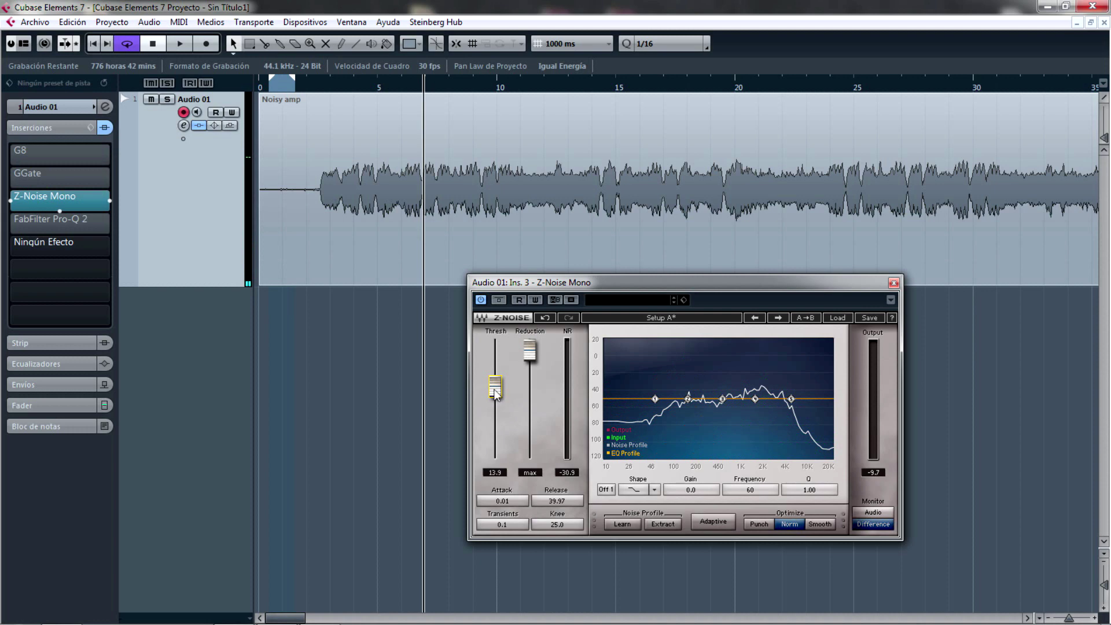
left_click(323, 91)
key("space")
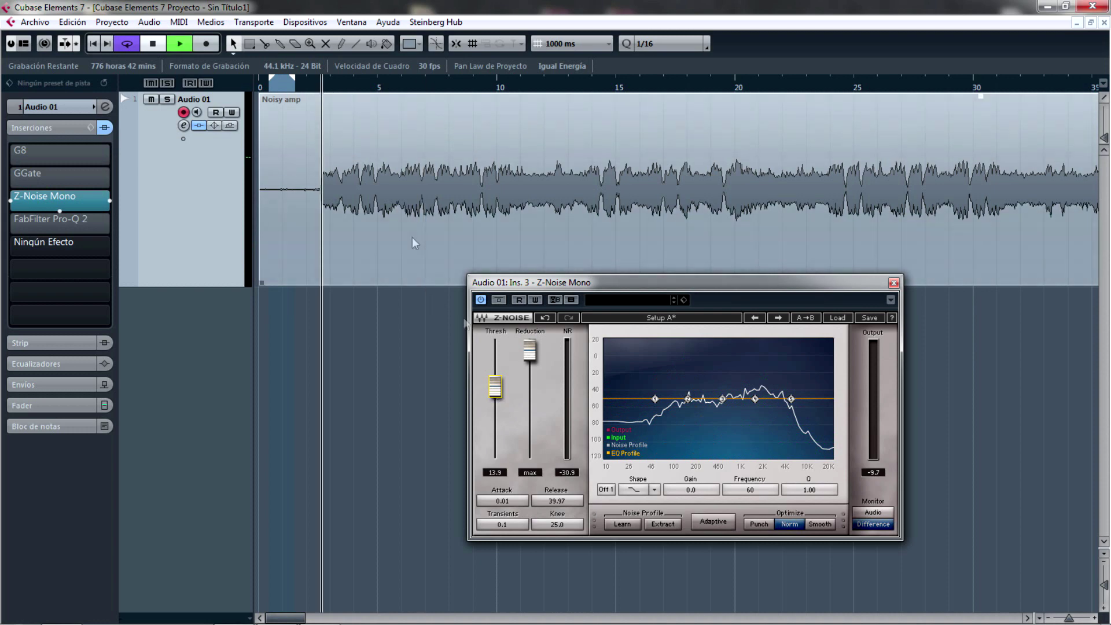
mouse_move(494, 391)
left_mouse_down()
mouse_move(494, 373)
mouse_move(495, 385)
left_mouse_up()
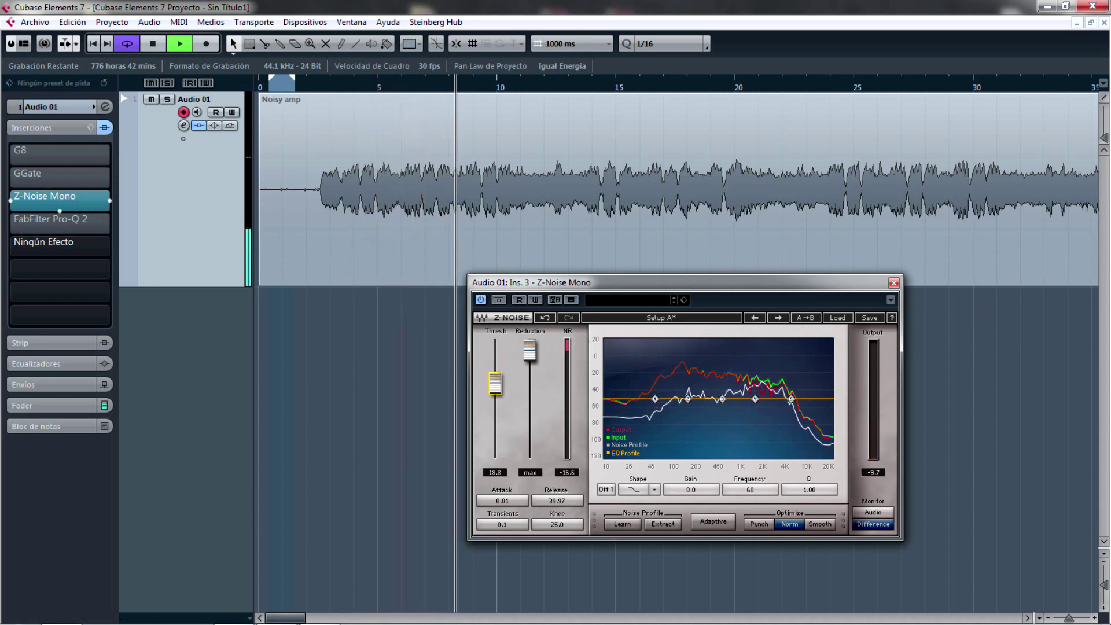
left_click_drag(496, 387, 495, 389)
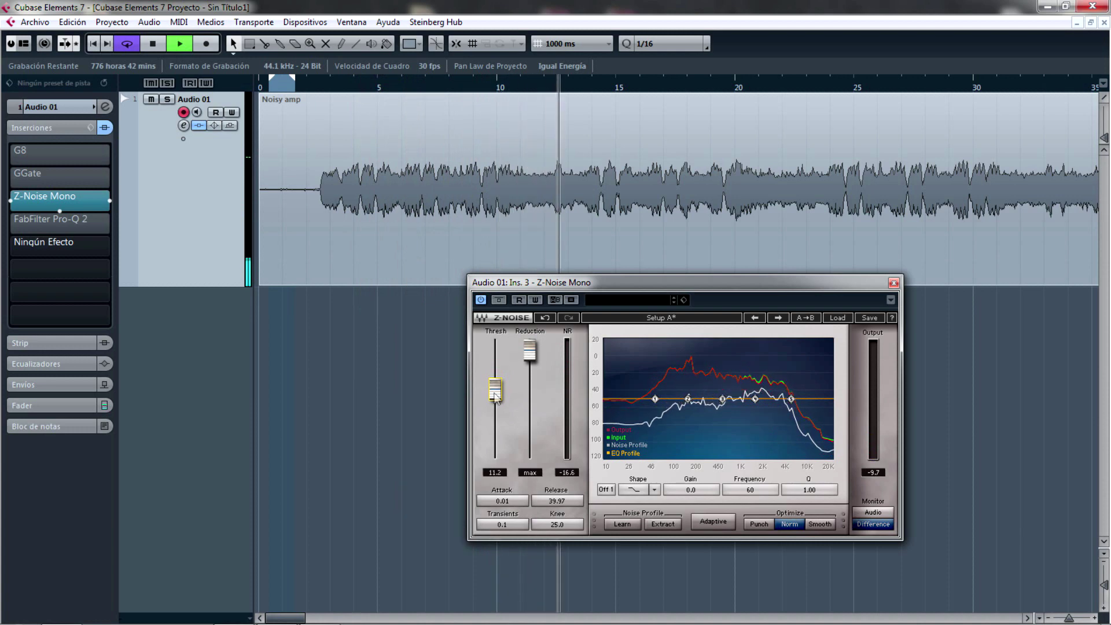
key("space")
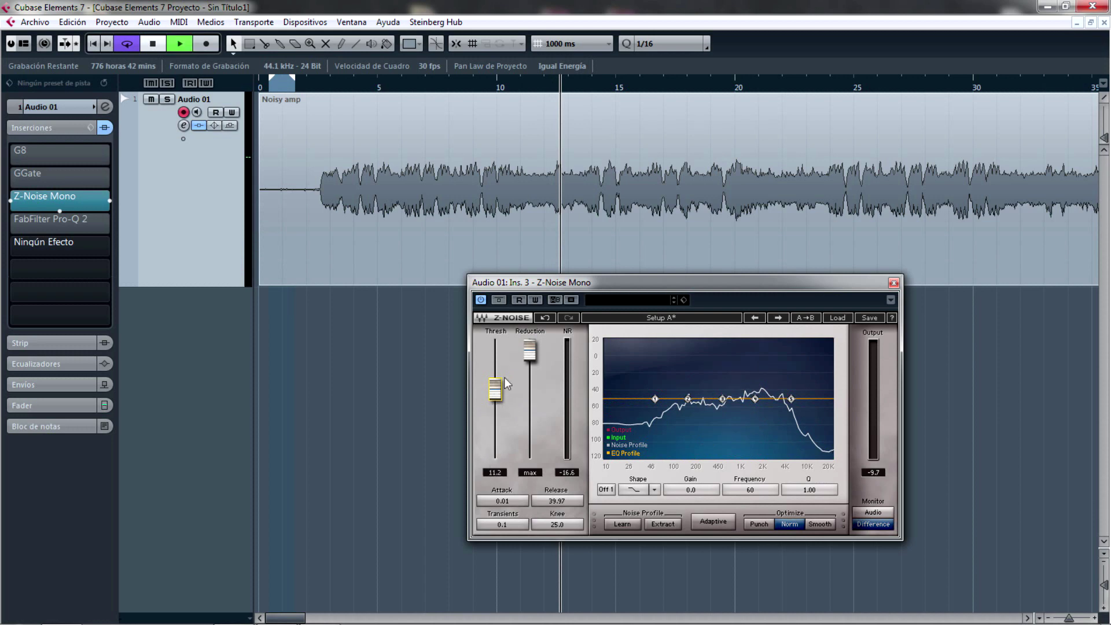
- Recheck the difference signal, switch Z-Noise Mono's monitor back to Audio, and compare the bypassed and denoised guitar during playback
key("space")
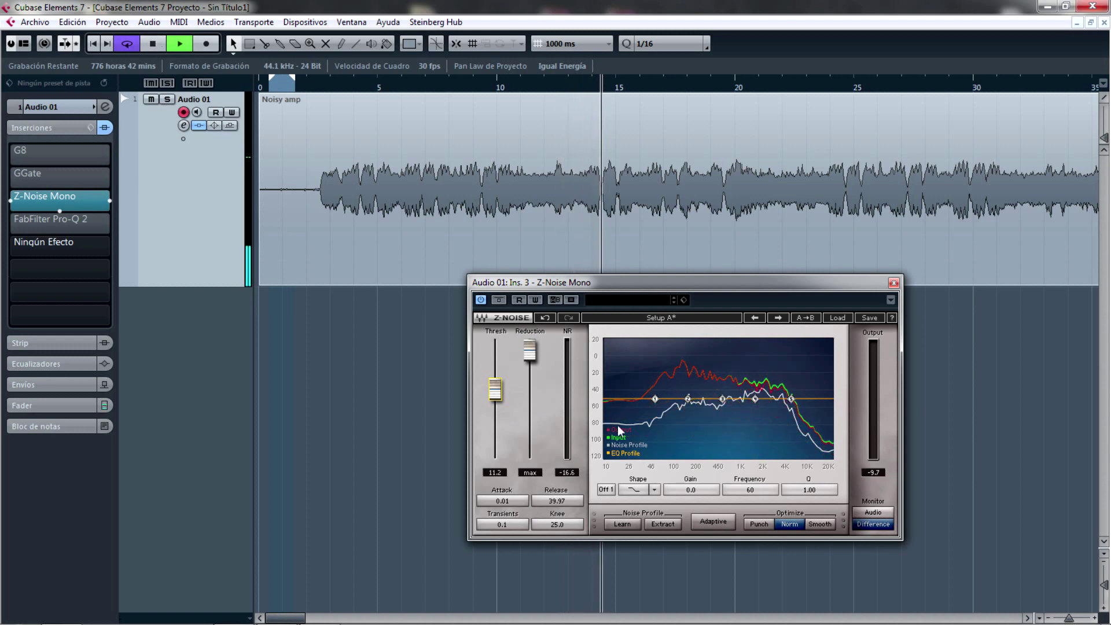
key("space")
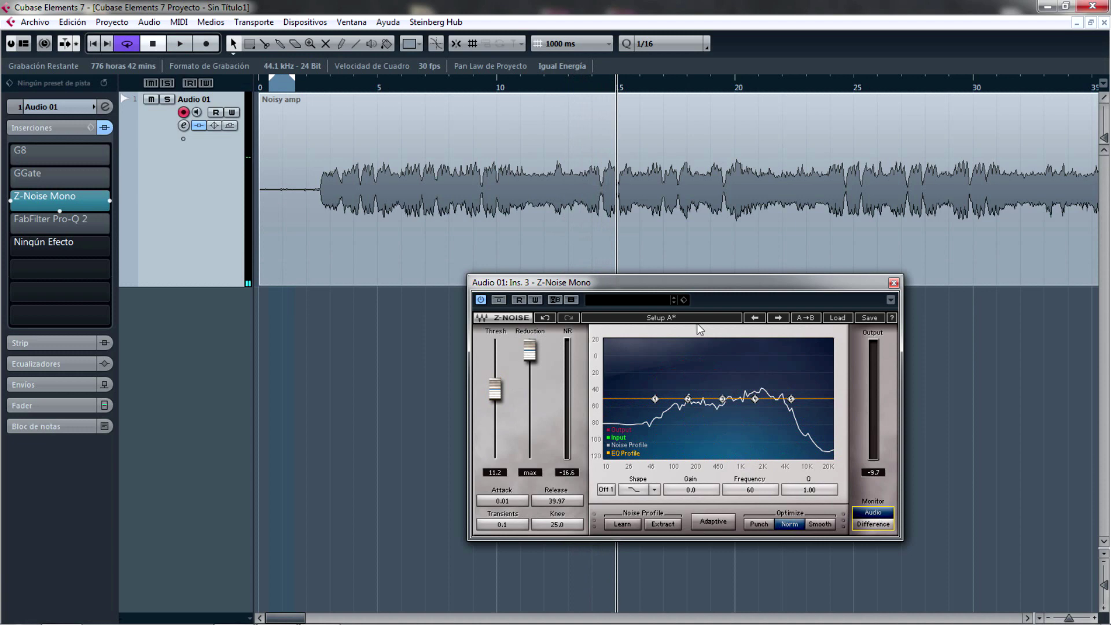
left_click_drag(656, 282, 615, 268)
key("space")
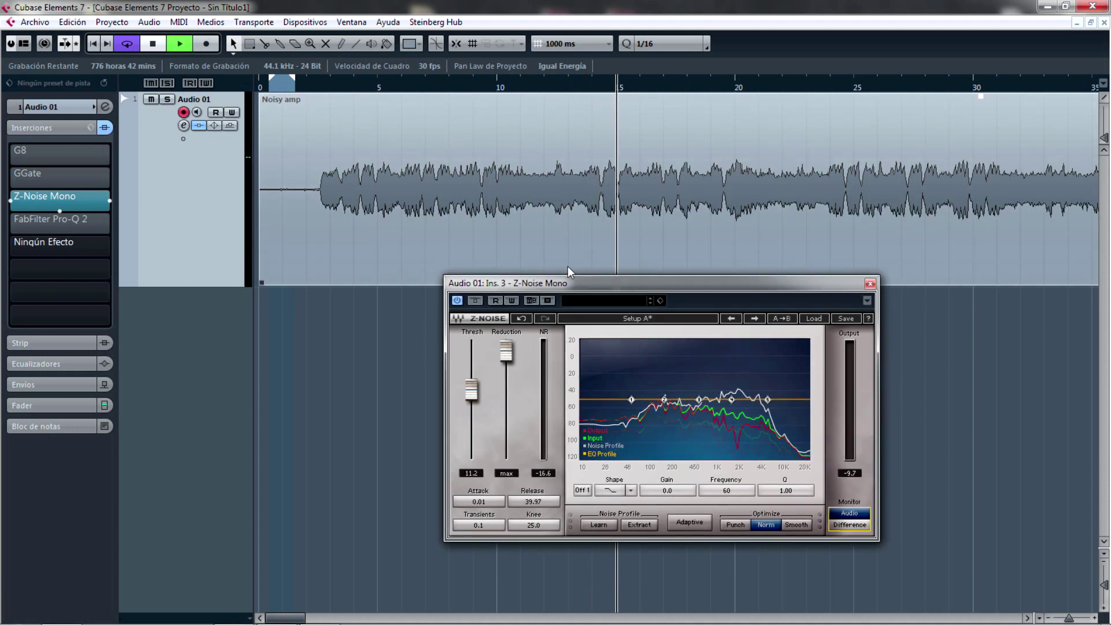
left_click(475, 301)
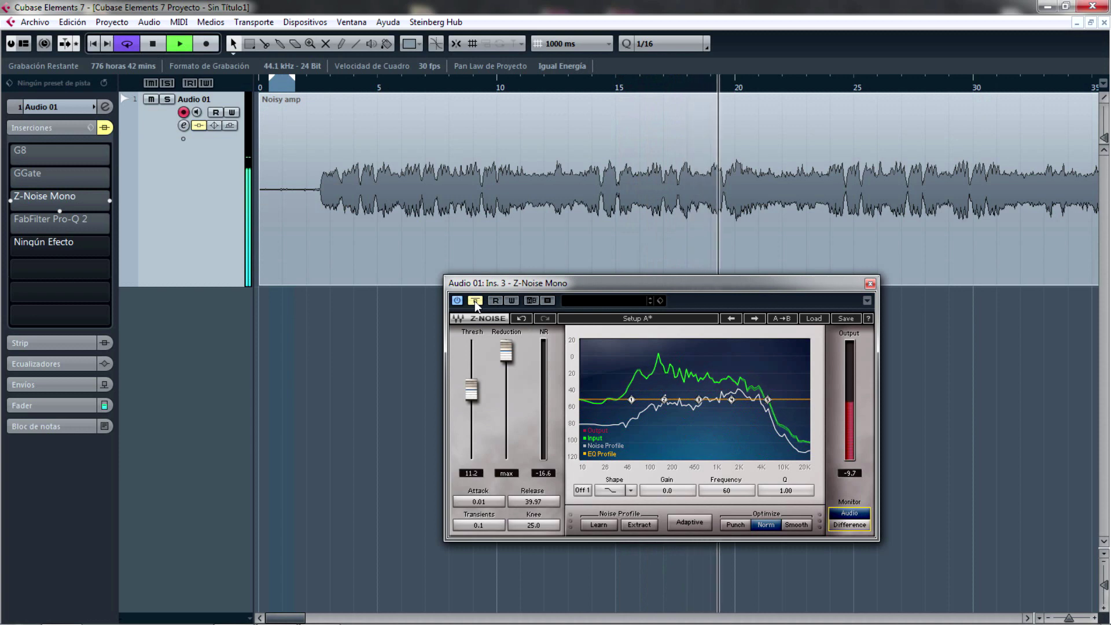
left_click(475, 301)
- Set the loop range over the guitar passage from about 35 s to 39.5 s, stop playback, and place the playhead at its start
key("g")
key("g")
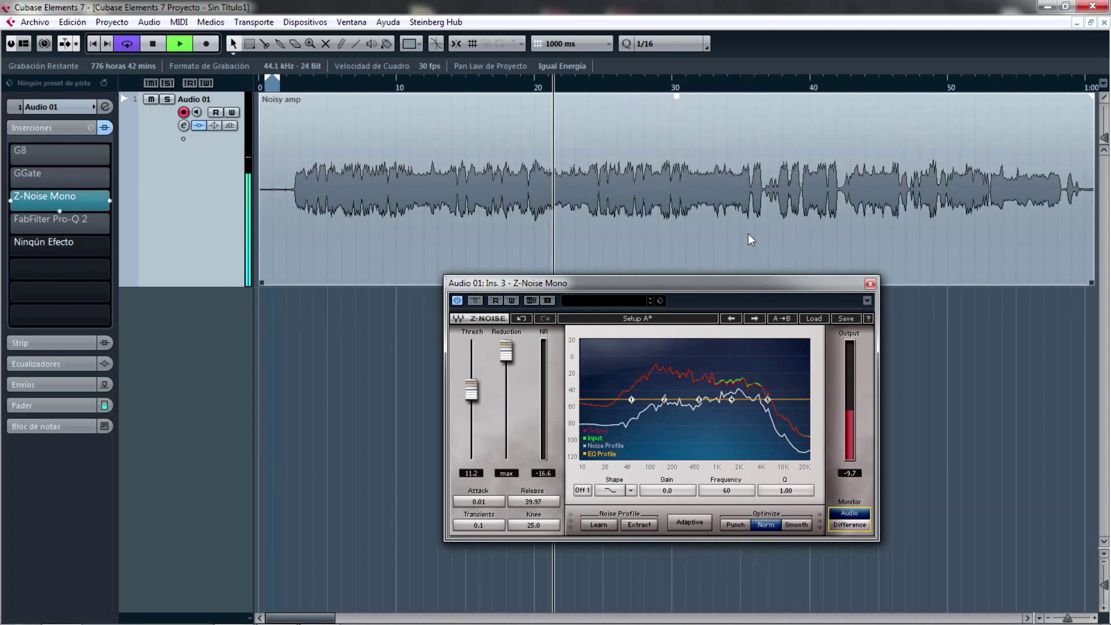
left_click(731, 87)
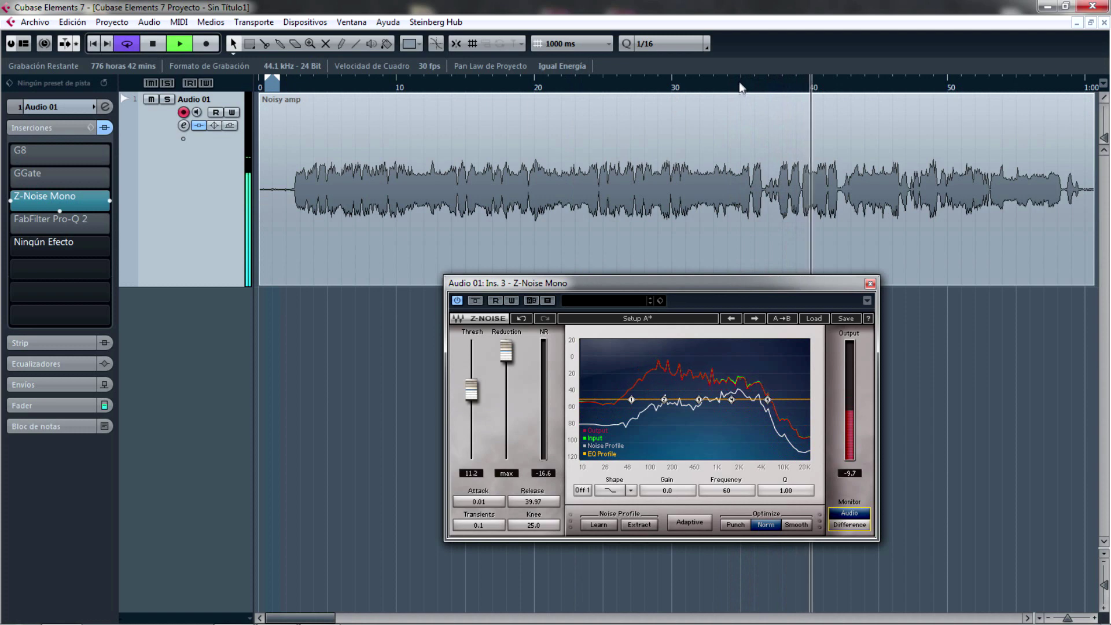
left_click_drag(739, 79, 806, 79)
key("space")
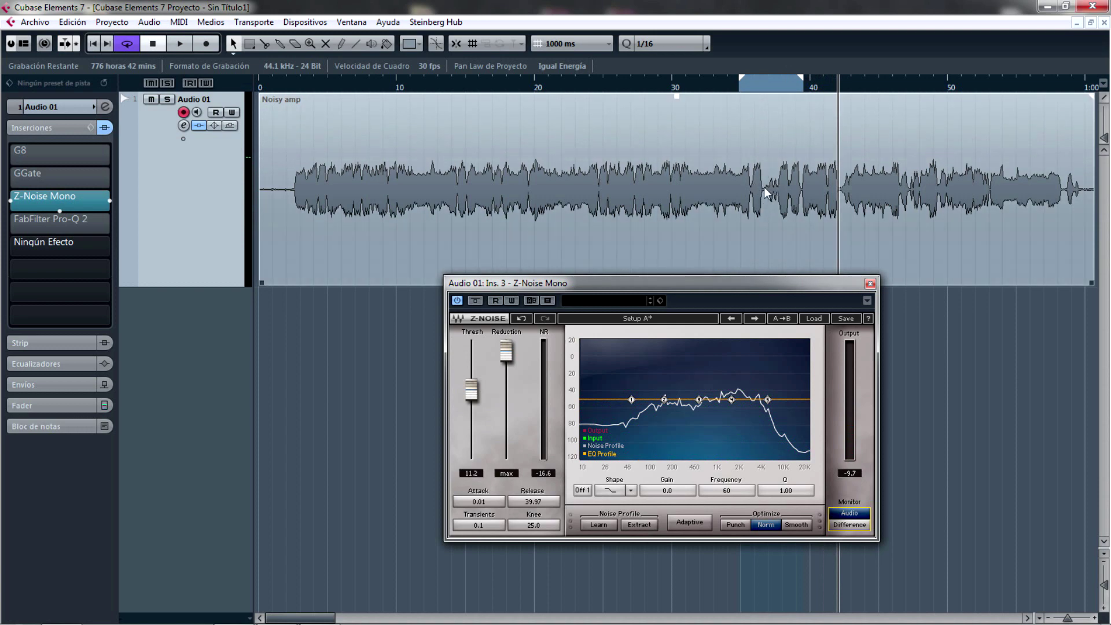
left_click(742, 87)
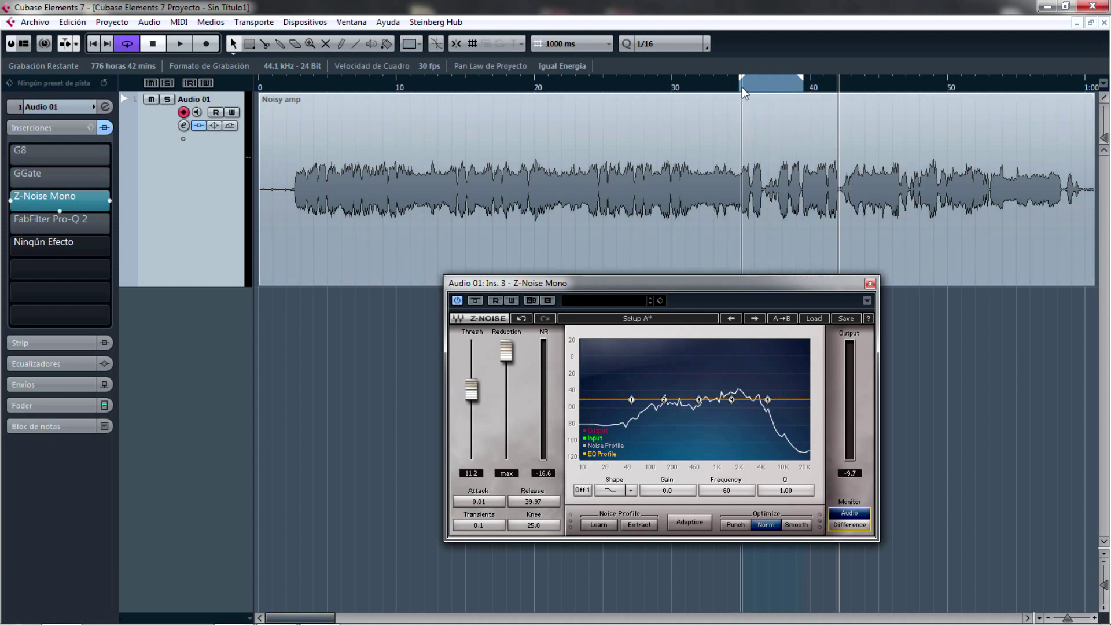
- Compare the passage from about 35 s with Z-Noise Mono bypassed and active, leaving it active with playback stopped
left_click(475, 301)
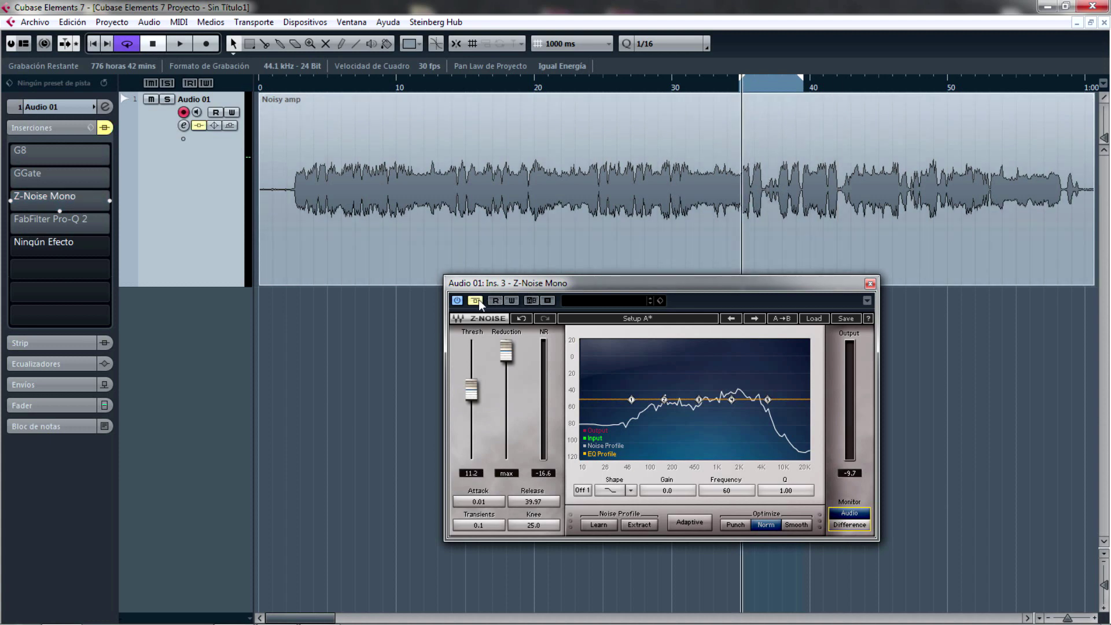
key("space")
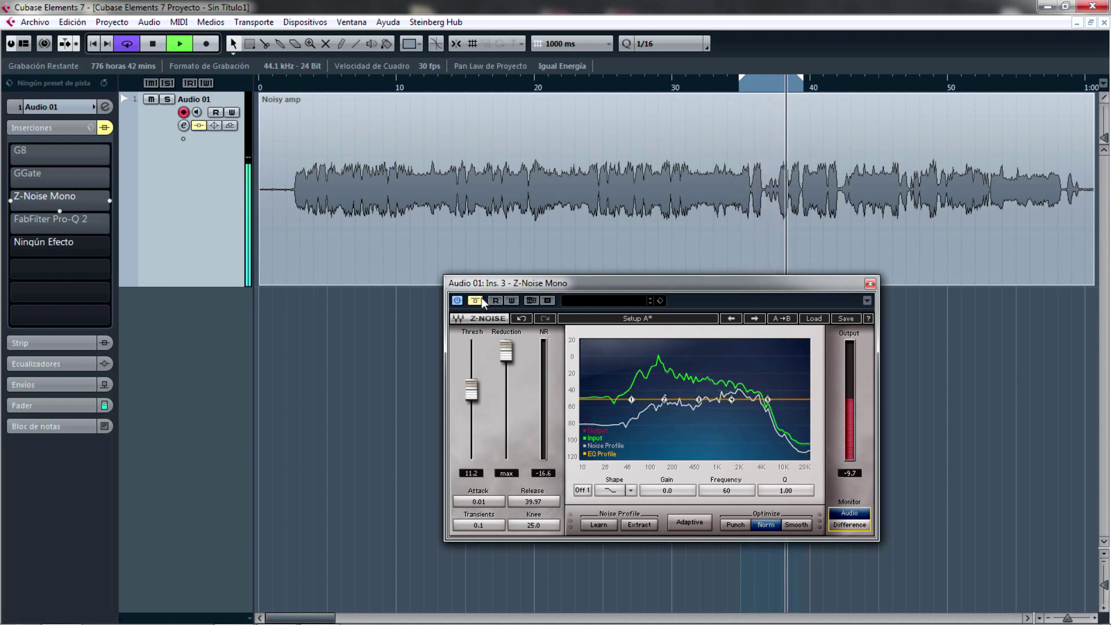
key("space")
left_click(475, 300)
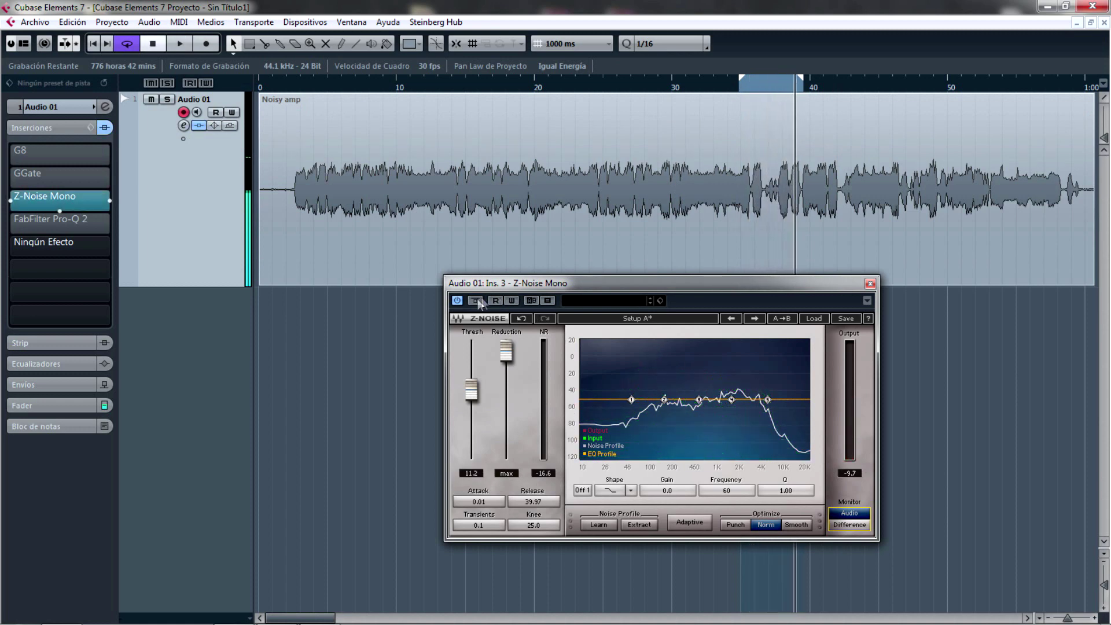
left_click(740, 85)
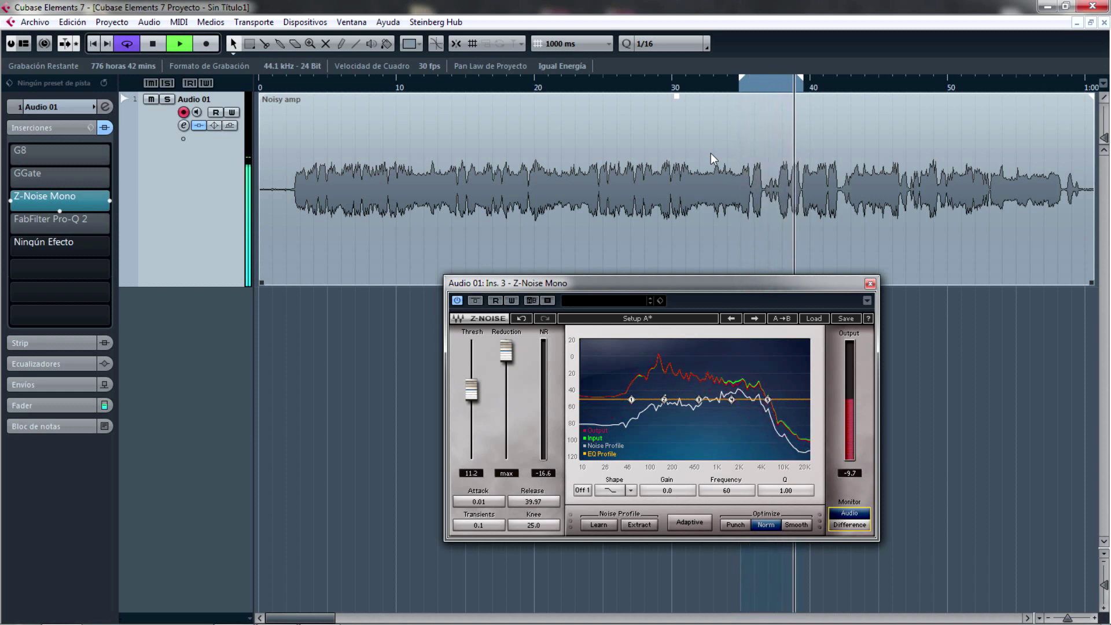
key("space")
- Set the loop range from about 8.5 s to 13.7 s and set Z-Noise Mono's threshold to 10.2 while playing it
left_click_drag(676, 283, 669, 287)
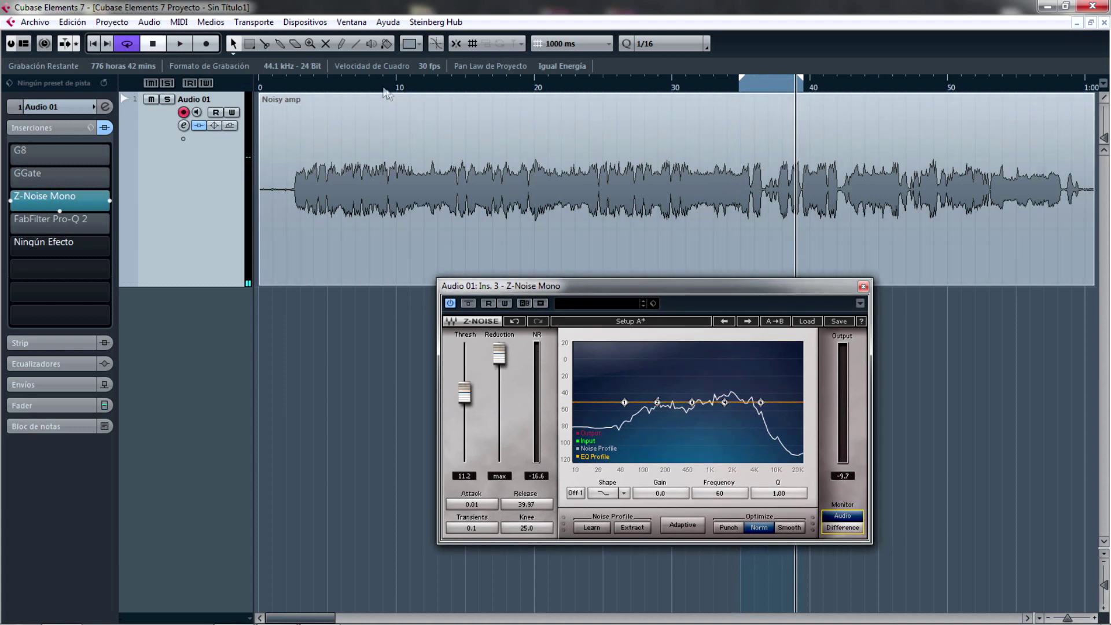
left_click_drag(376, 78, 451, 81)
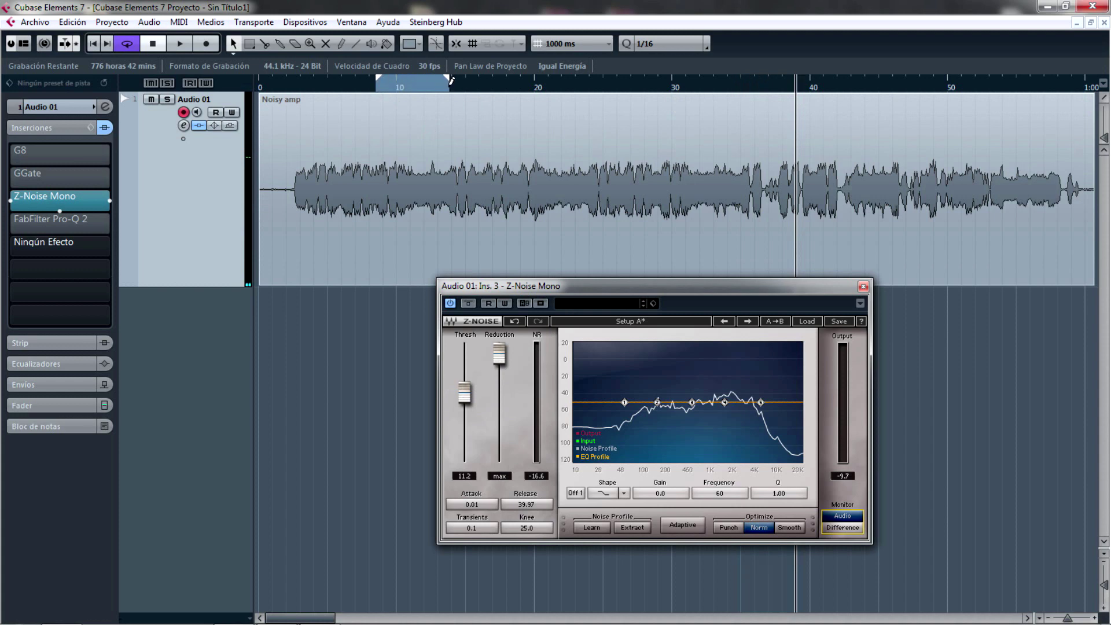
left_click(392, 87)
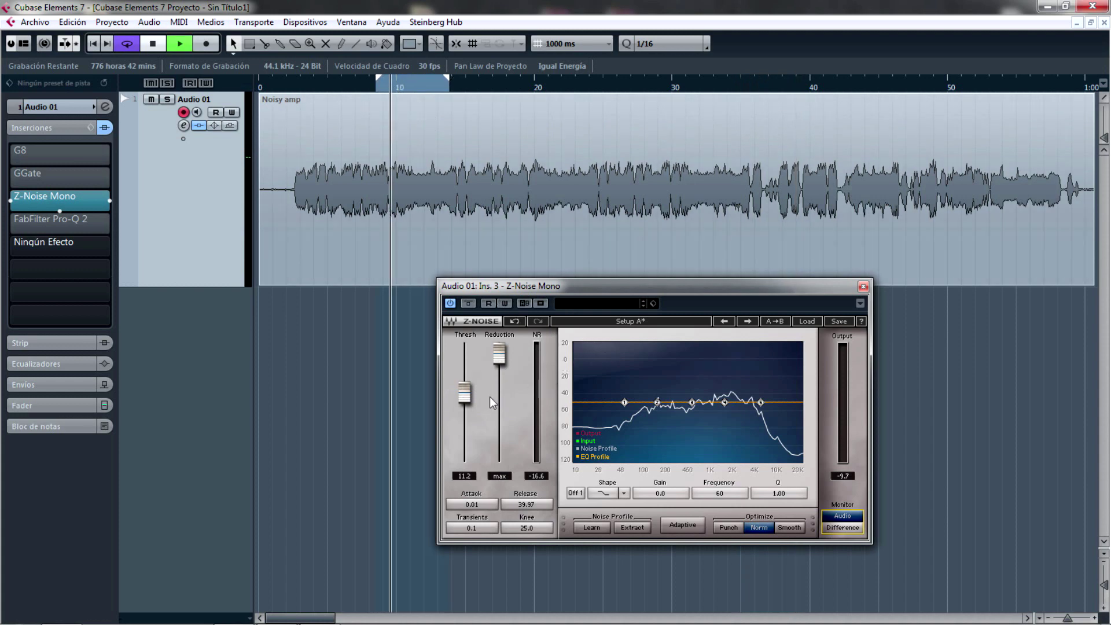
mouse_move(464, 393)
left_mouse_down()
mouse_move(464, 378)
mouse_move(464, 394)
left_mouse_up()
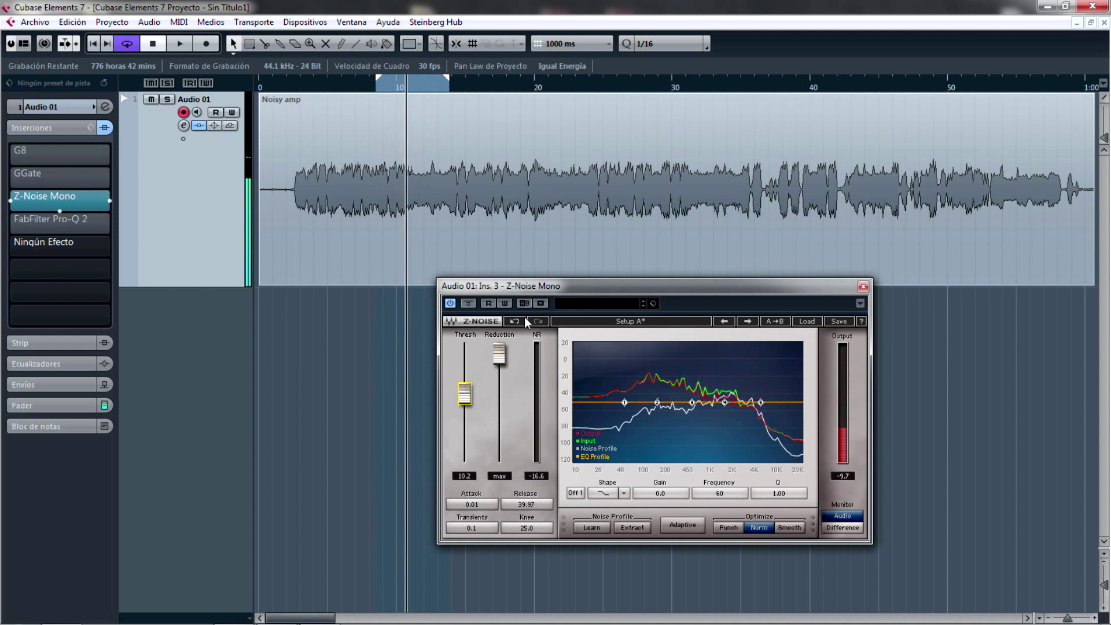
- Close and bypass Z-Noise Mono, and play the unprocessed guitar in a new loop range from about 17 s to 21 s
left_click(863, 286)
left_click(10, 201)
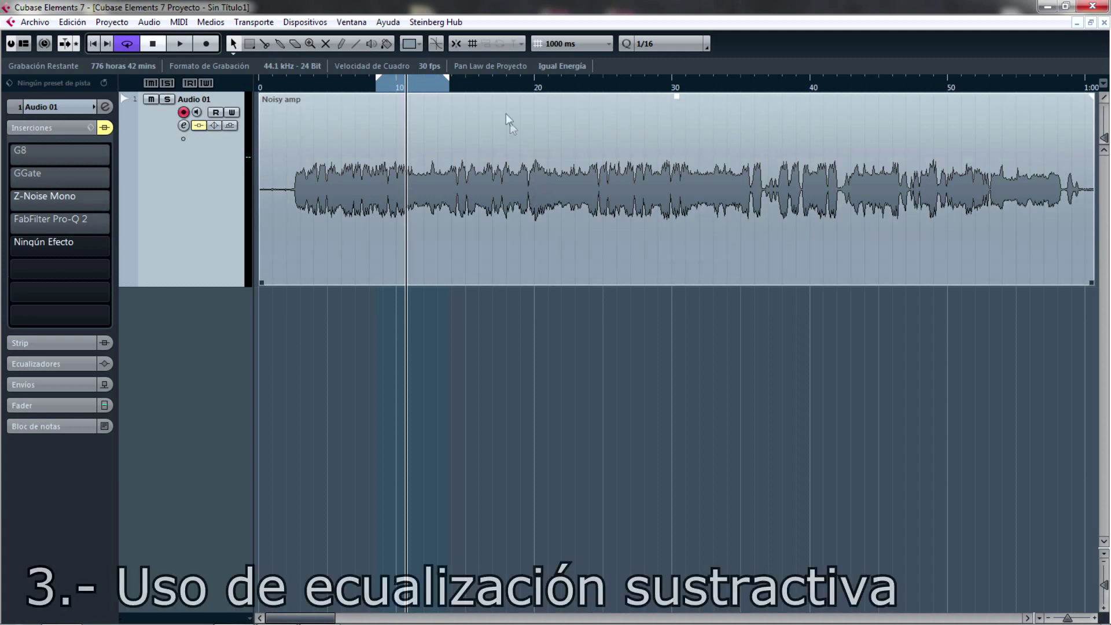
left_click_drag(491, 77, 540, 78)
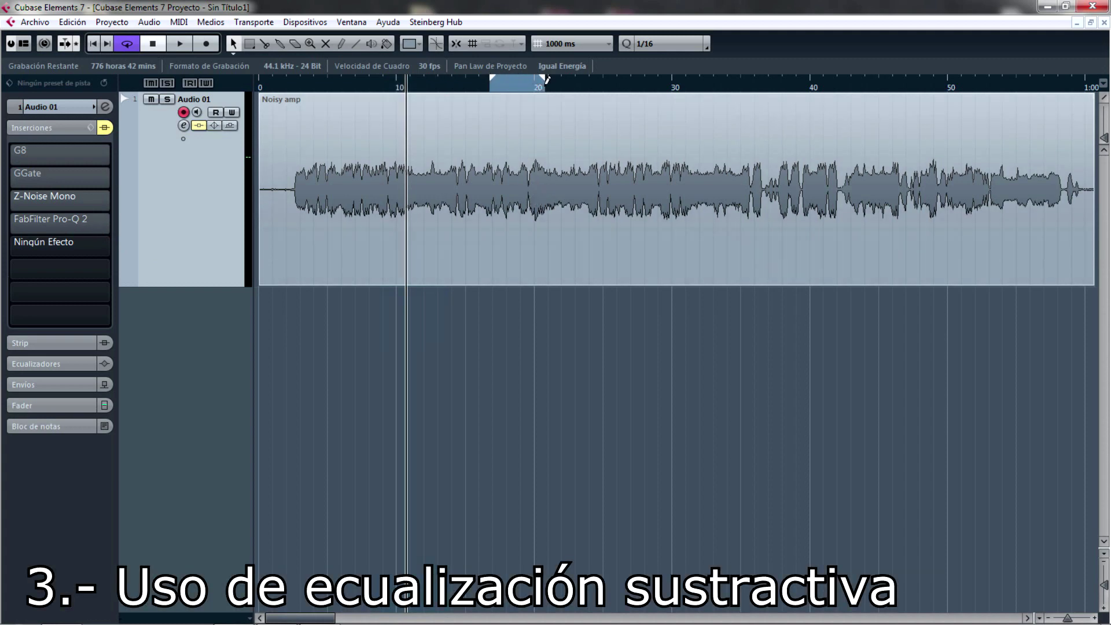
left_click(502, 88)
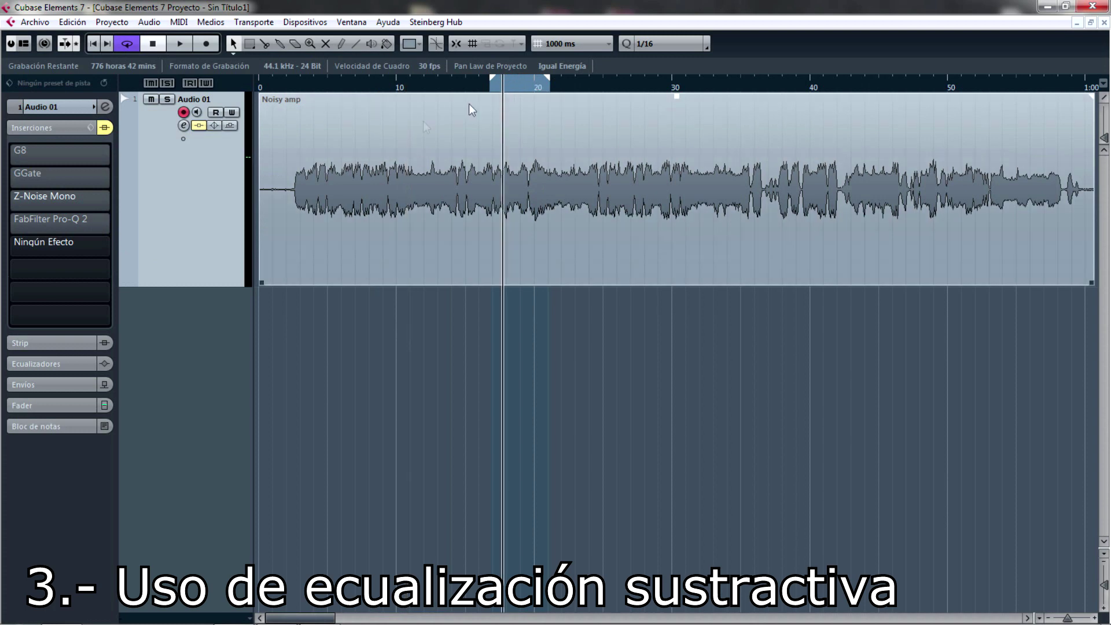
key("space")
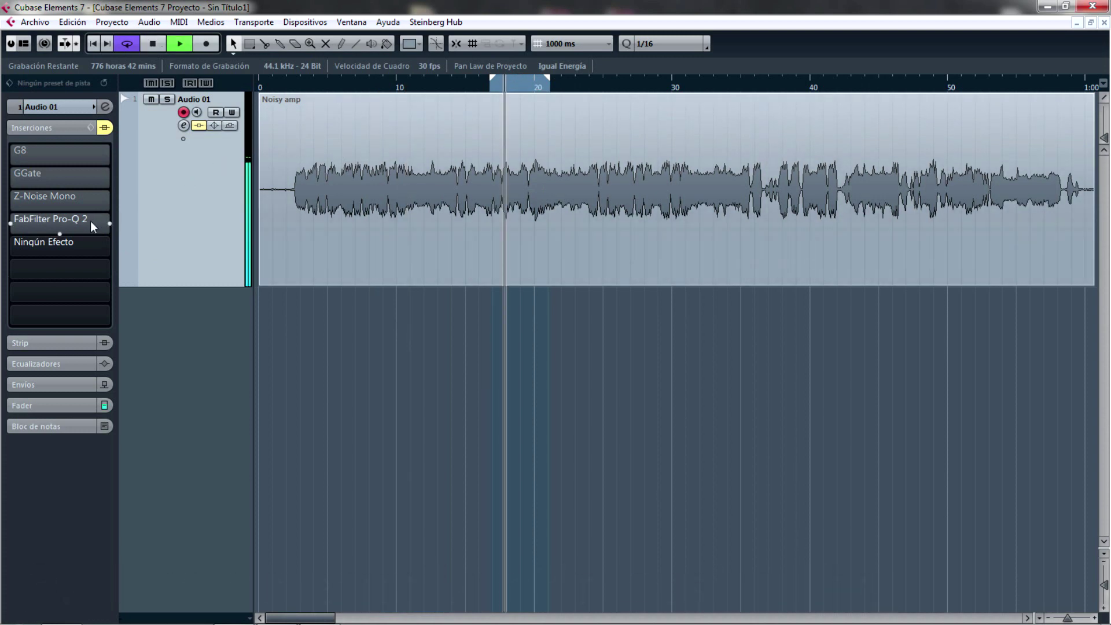
- Take the FabFilter Pro-Q 2 insert out of bypass with its editor open, view the looped guitar's spectrum, and stop playback
left_click(91, 221)
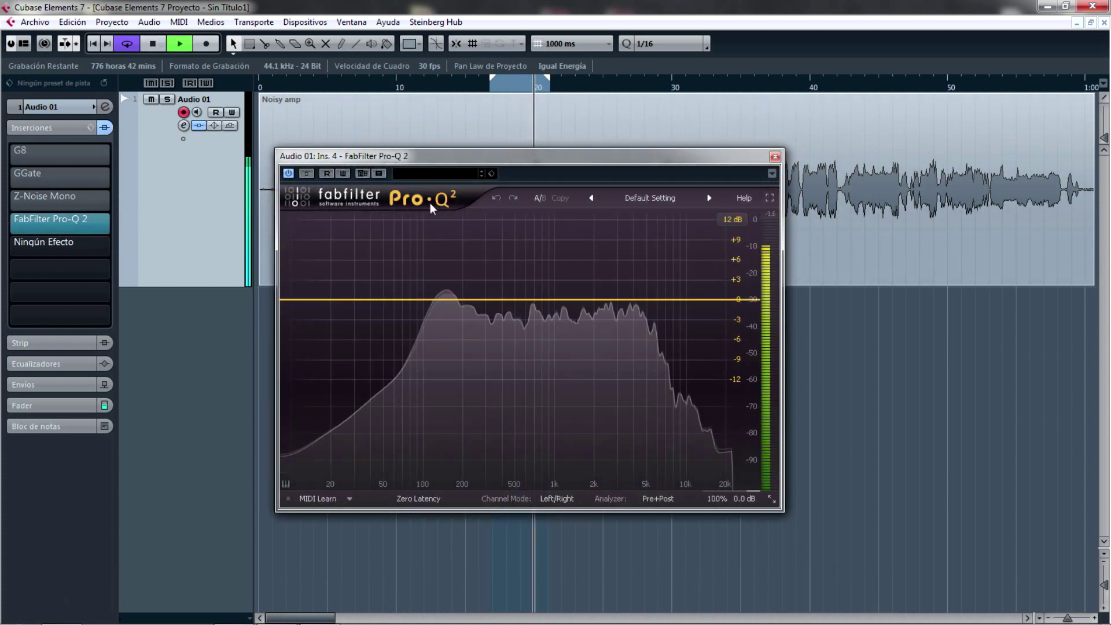
left_click_drag(523, 158, 540, 160)
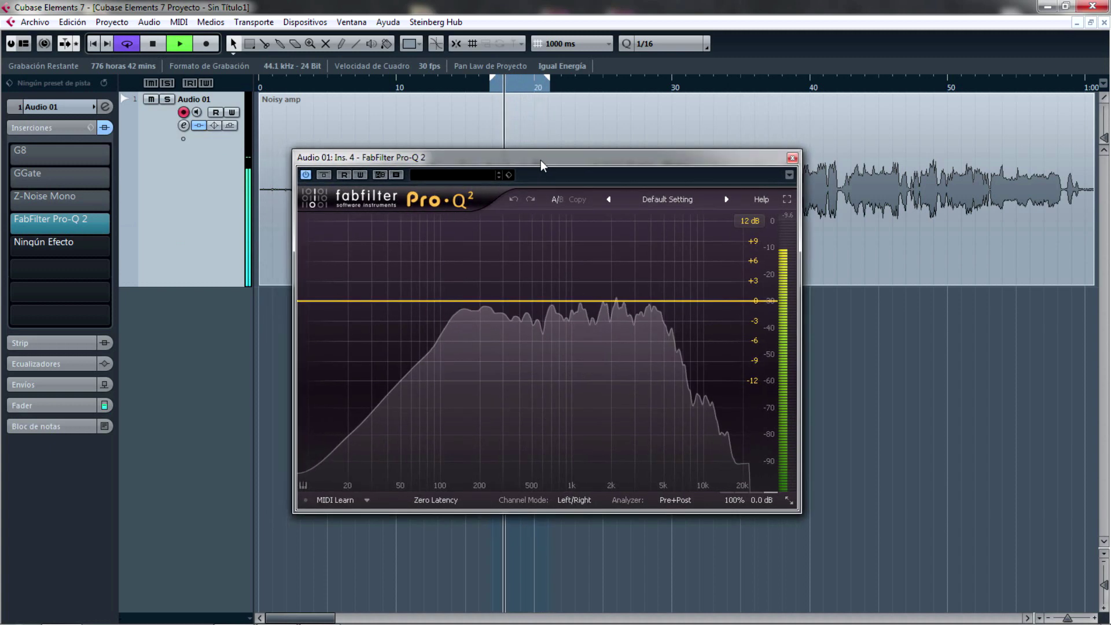
key("space")
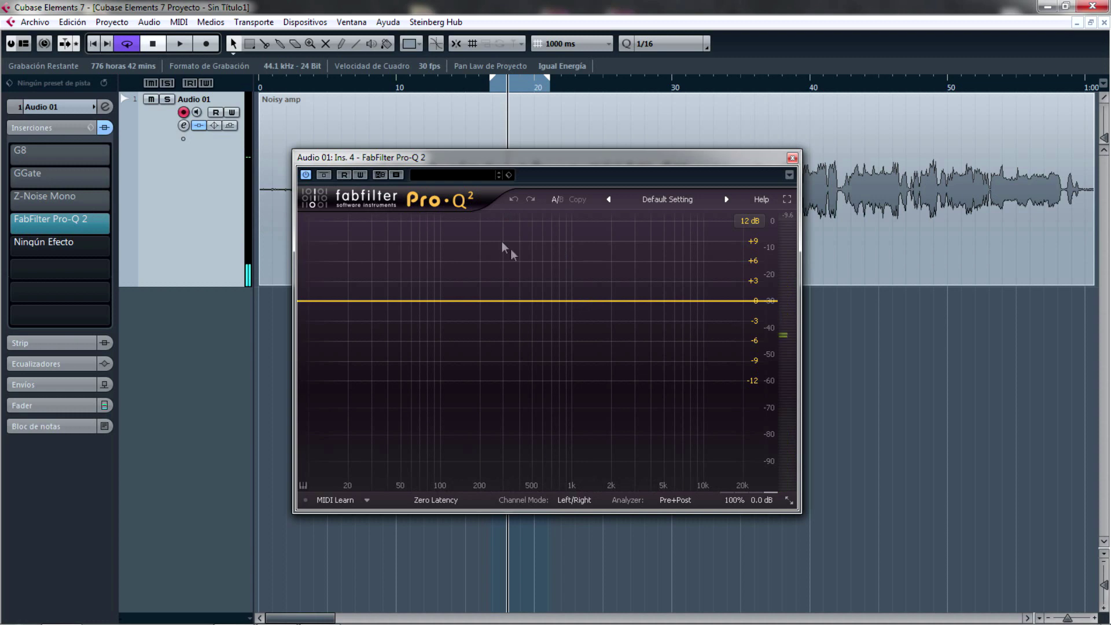
- Add a narrow bell band at 1492 Hz in Pro-Q 2 with a Q of 12.012 and +7.51 dB gain
left_click(582, 293)
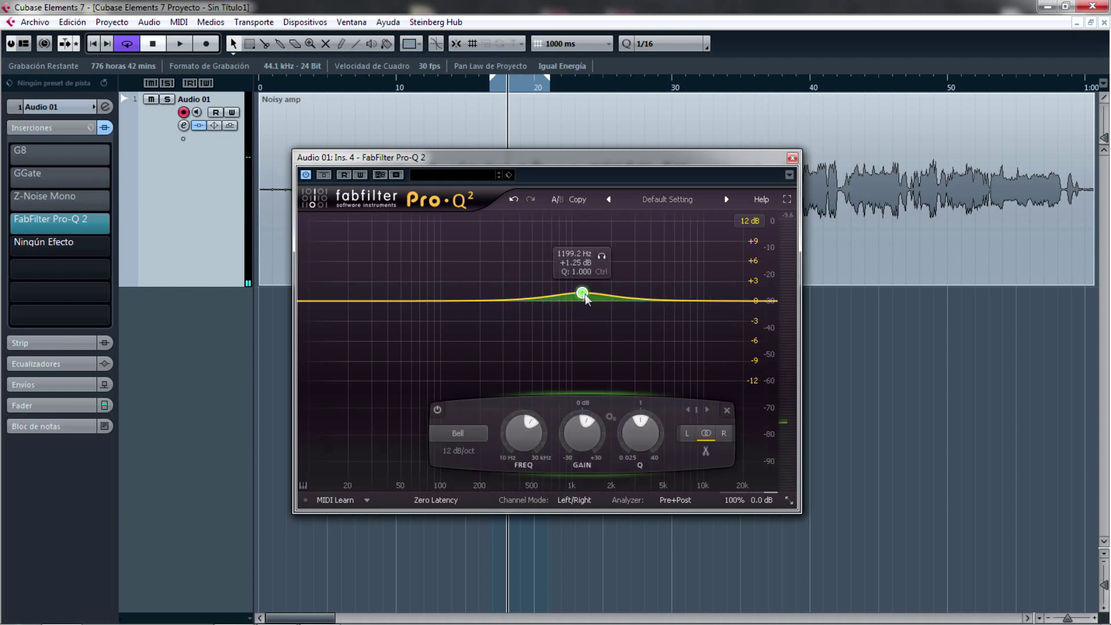
left_click_drag(644, 423, 652, 428)
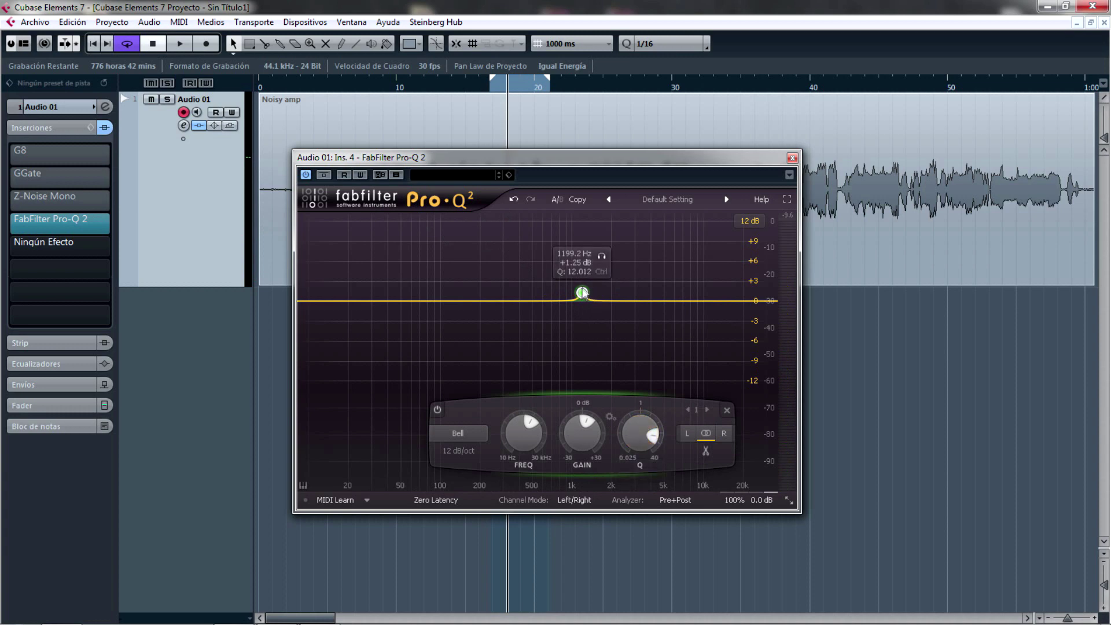
left_click_drag(582, 294, 594, 253)
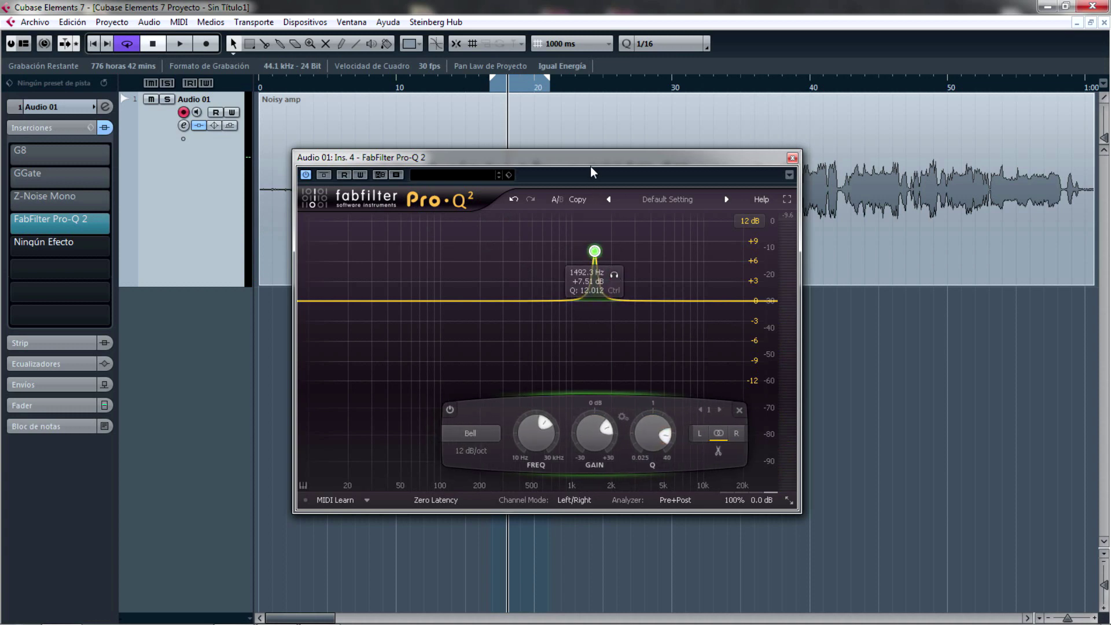
- Solo and sweep the boosted band during loop playback, leaving it at 3849.6 Hz with +9.81 dB gain and playback stopped
left_click(501, 86)
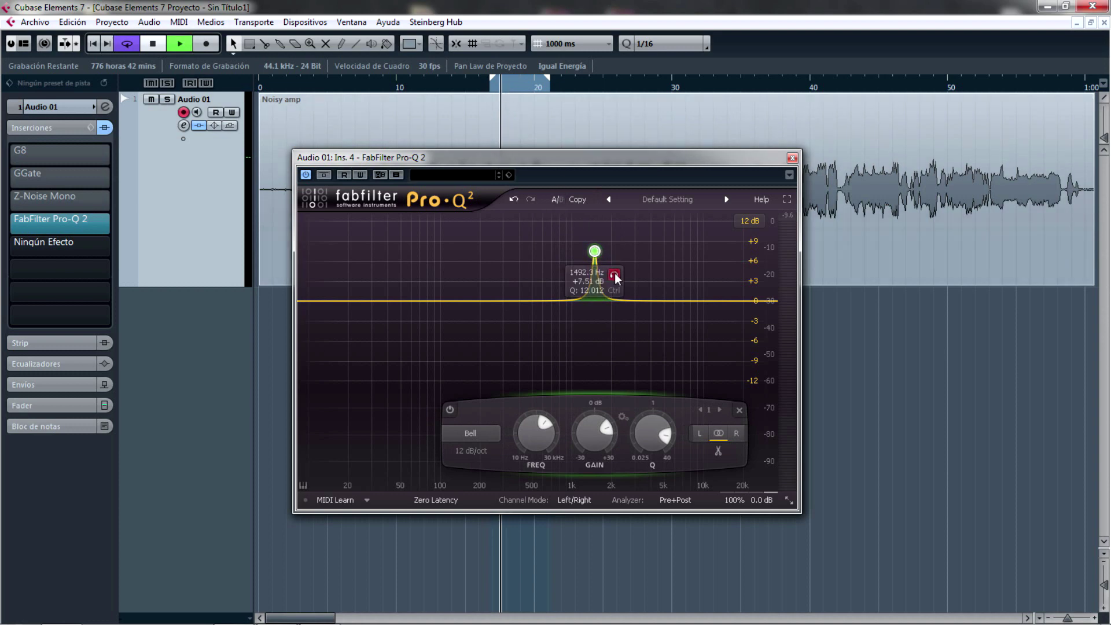
left_click_drag(615, 276, 652, 239)
key("space")
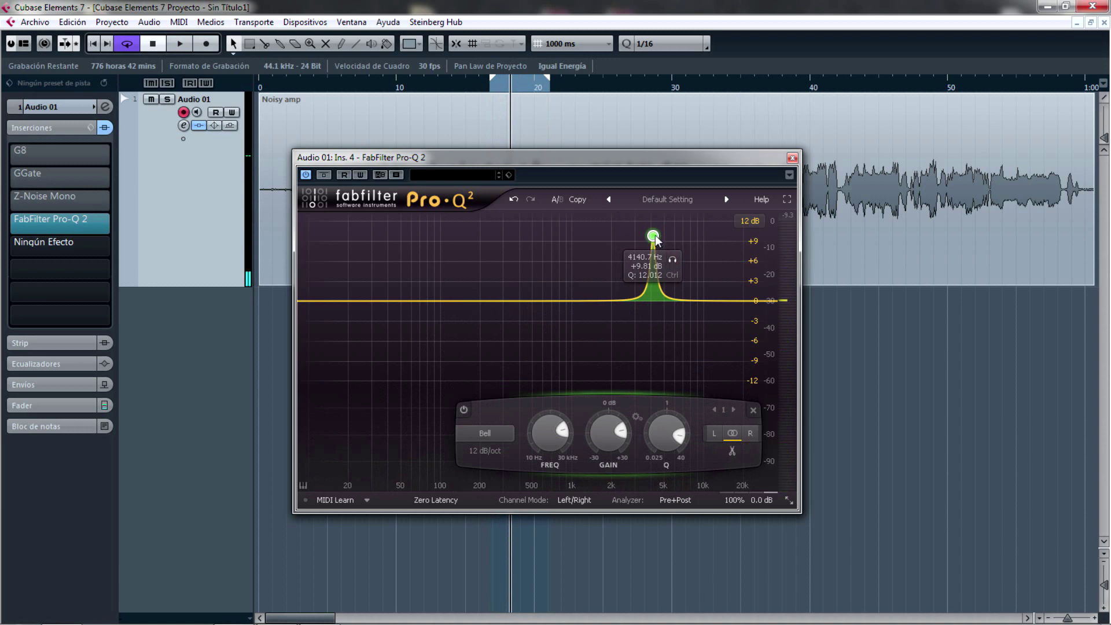
left_click_drag(658, 235, 658, 235)
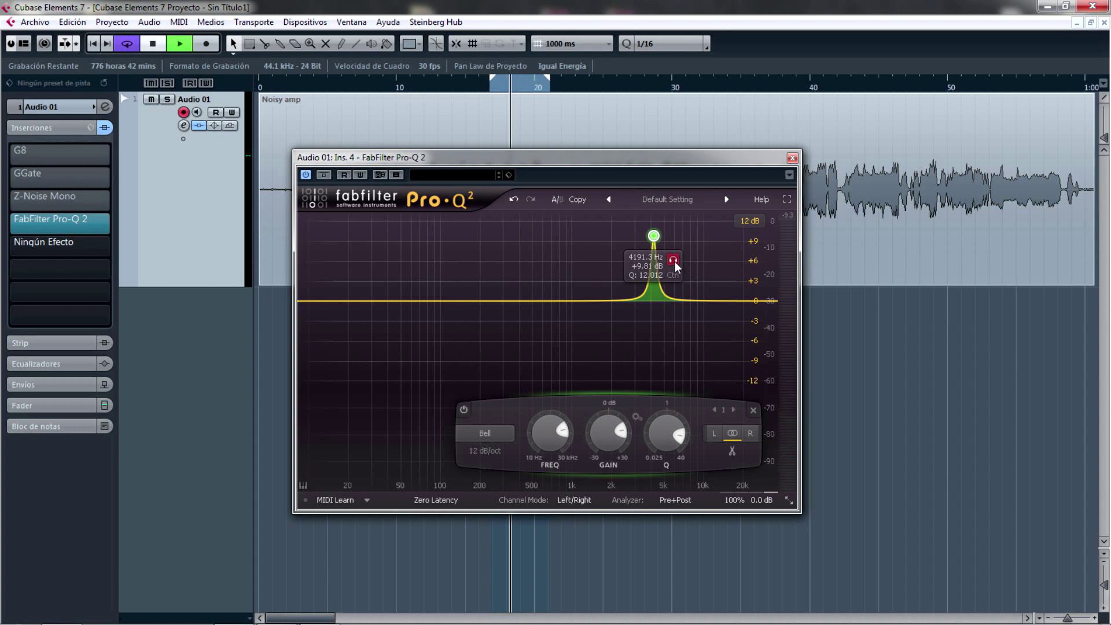
mouse_move(675, 262)
left_mouse_down()
mouse_move(631, 260)
mouse_move(673, 260)
left_mouse_up()
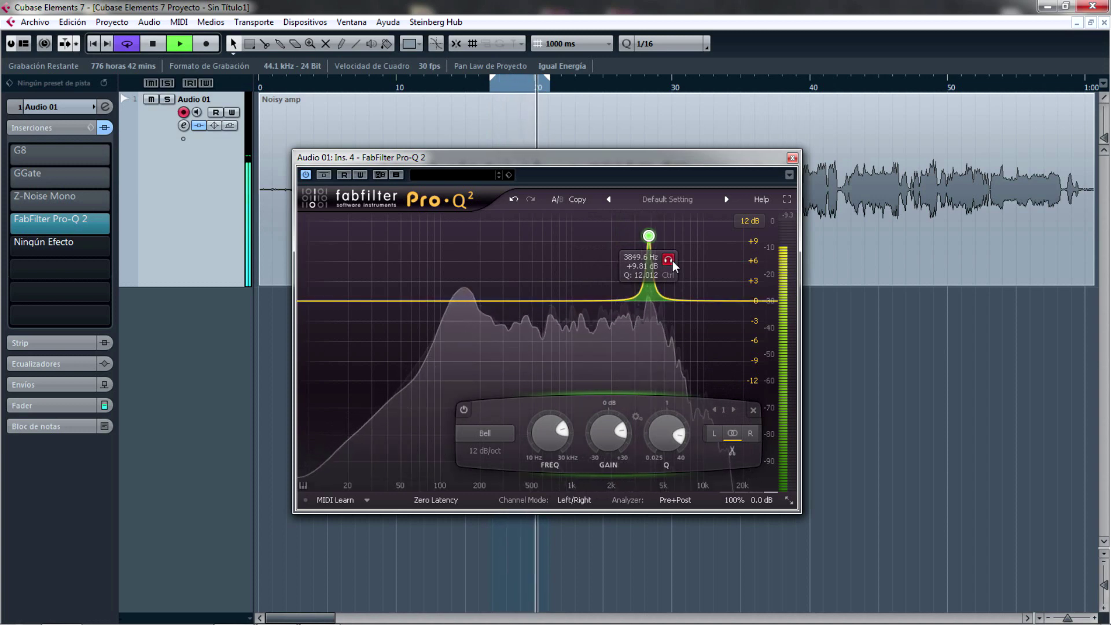
key("space")
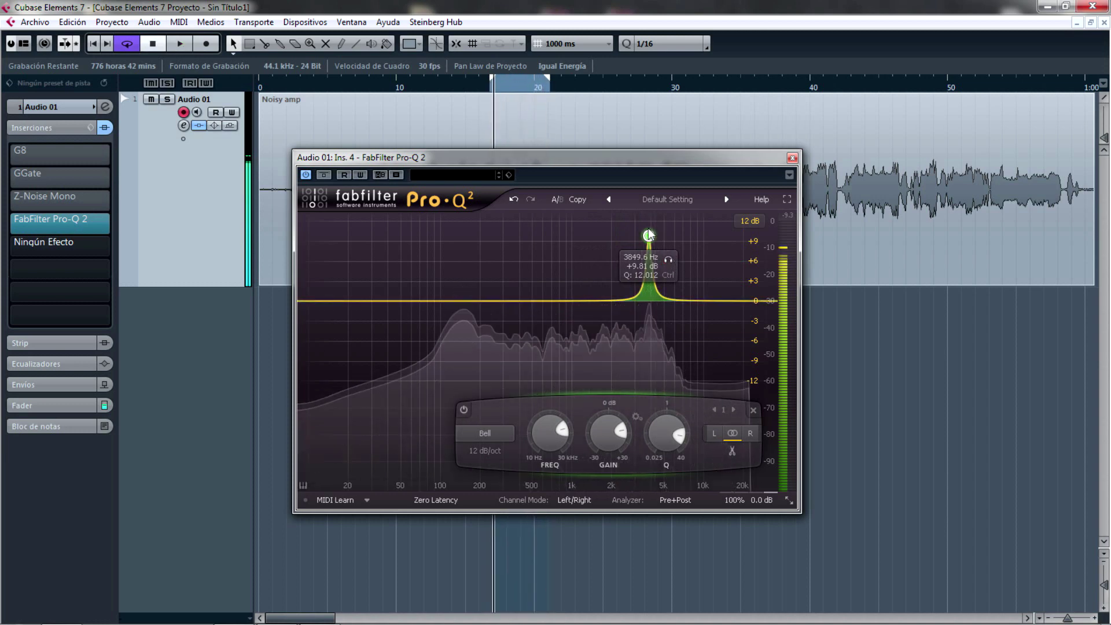
- Lower the 3849.6 Hz band's gain to -6.62 dB, play the loop, and ease the cut to about -5.5 dB
scroll(616, 430, "down", 5)
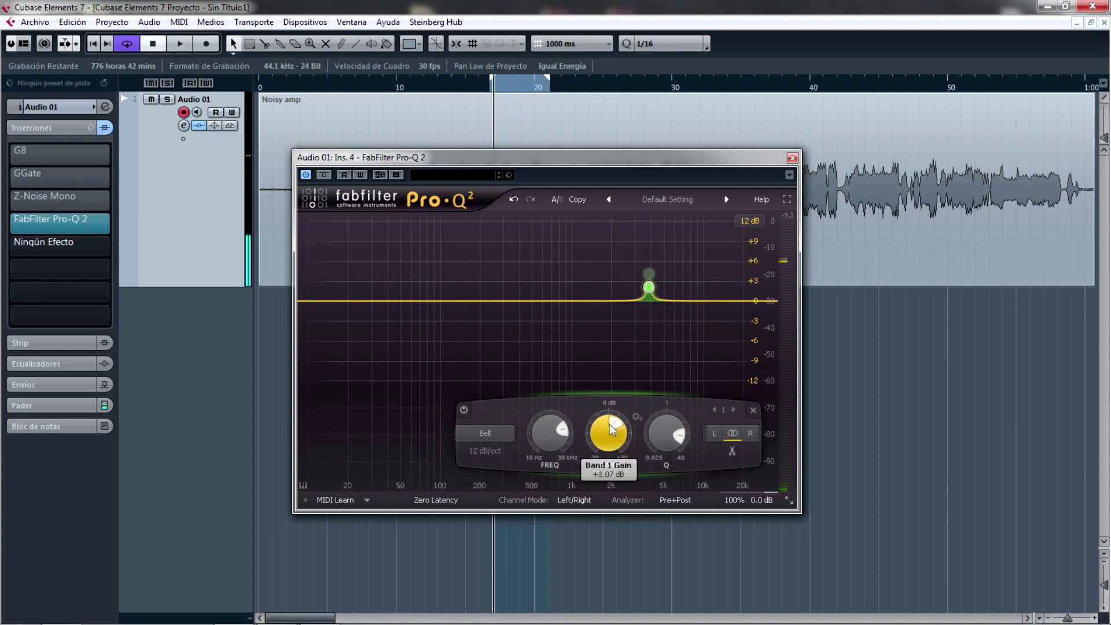
scroll(590, 424, "down", 3)
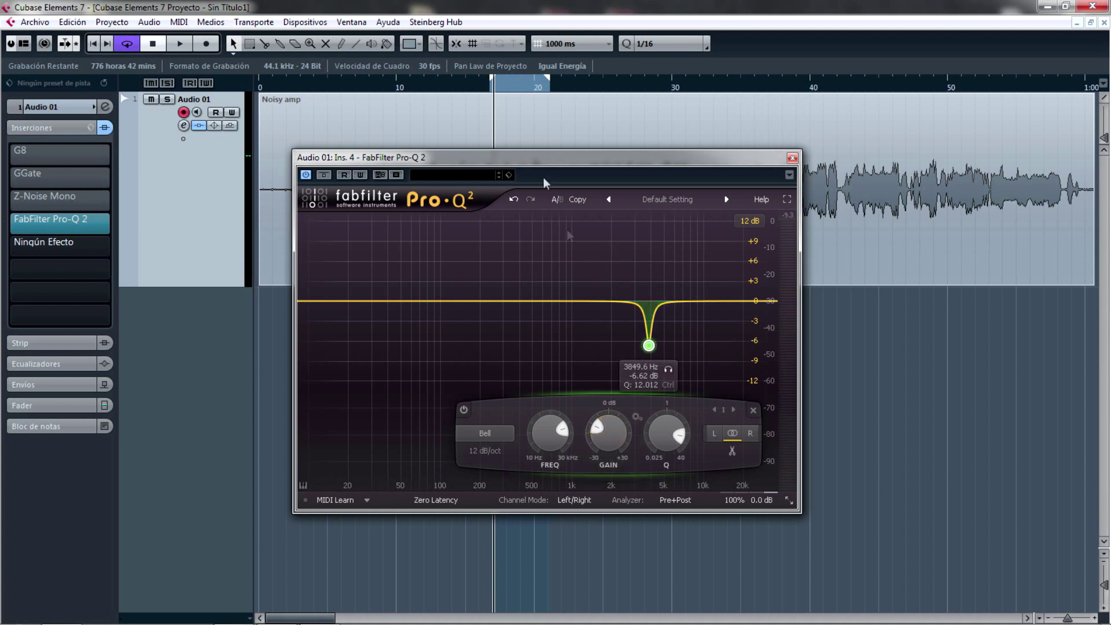
key("space")
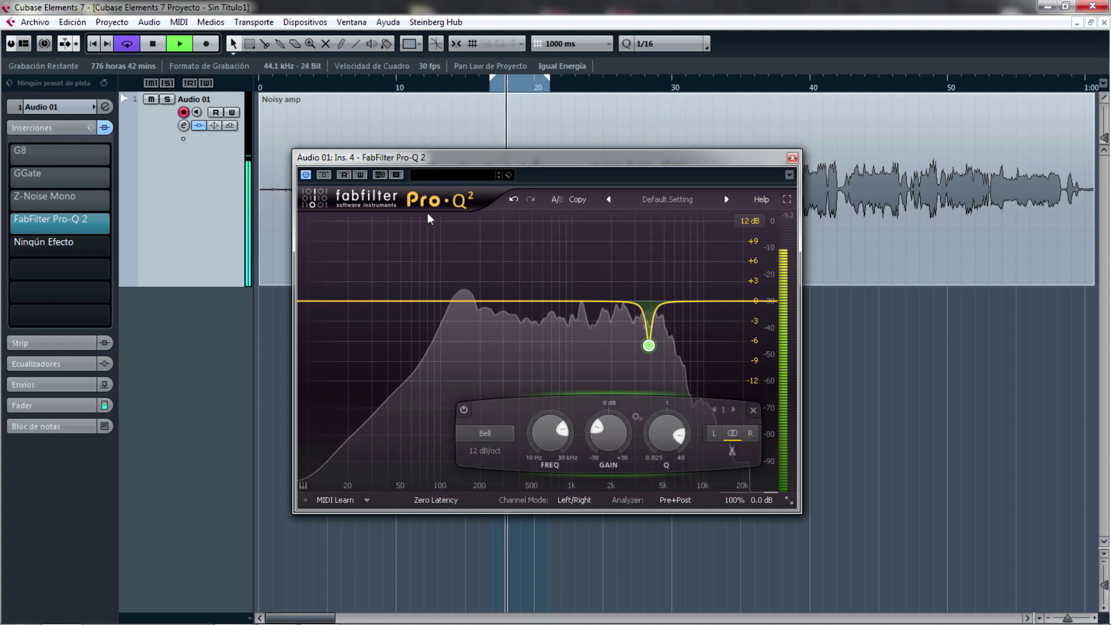
scroll(596, 431, "up", 1)
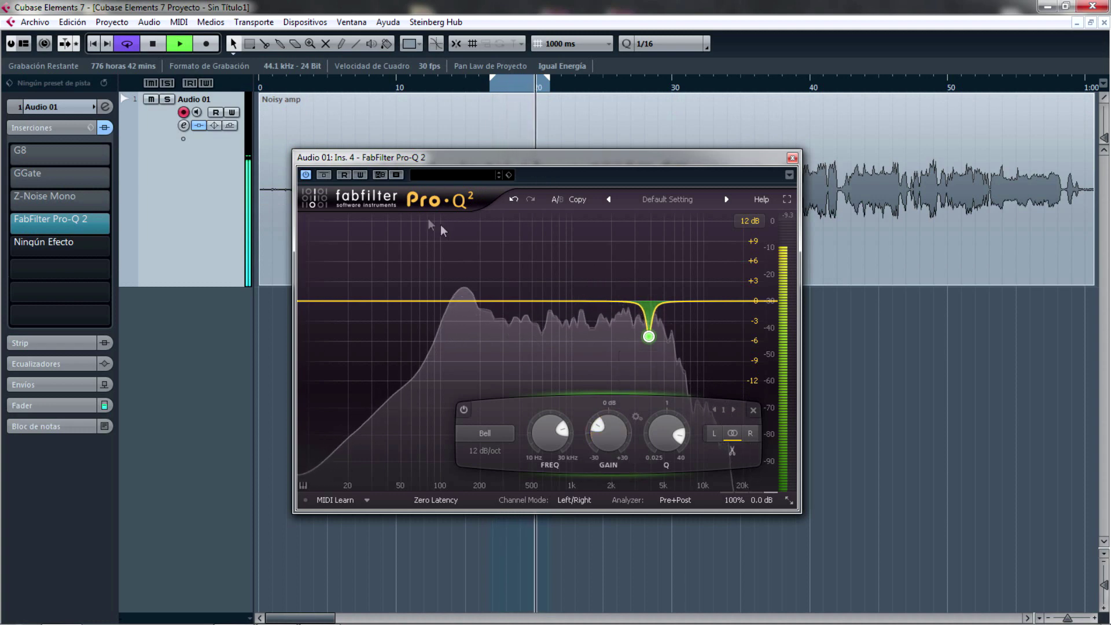
- Compare the guitar with Pro-Q 2 bypassed and active in the loop and from about 22 s, leaving it active with playback stopped
left_click(328, 176)
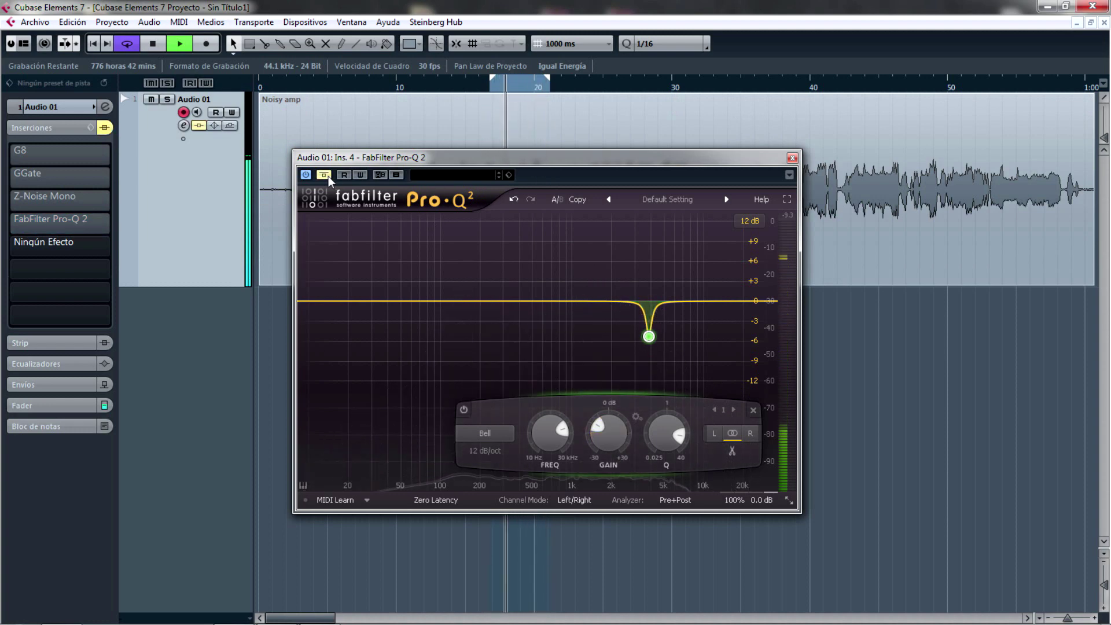
left_click(328, 176)
left_click(328, 176)
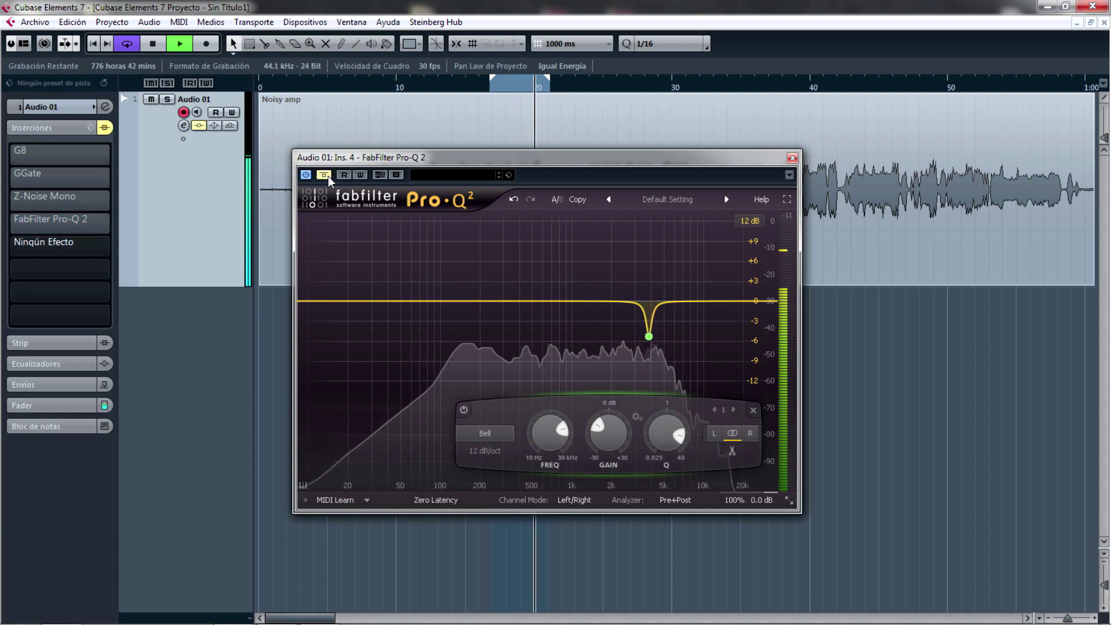
left_click(328, 176)
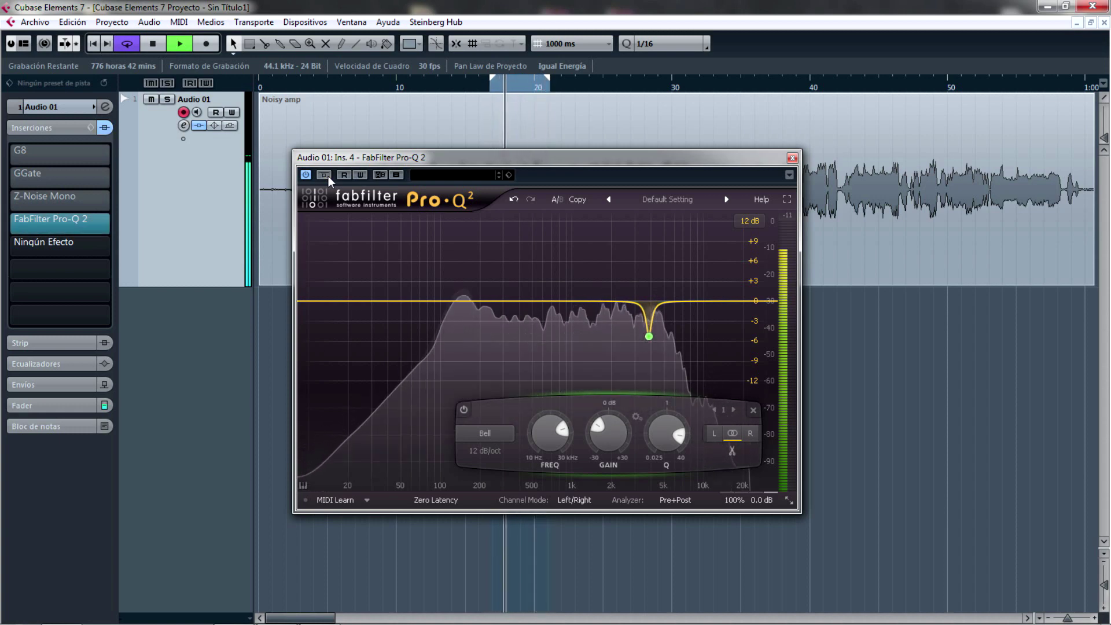
left_click(567, 91)
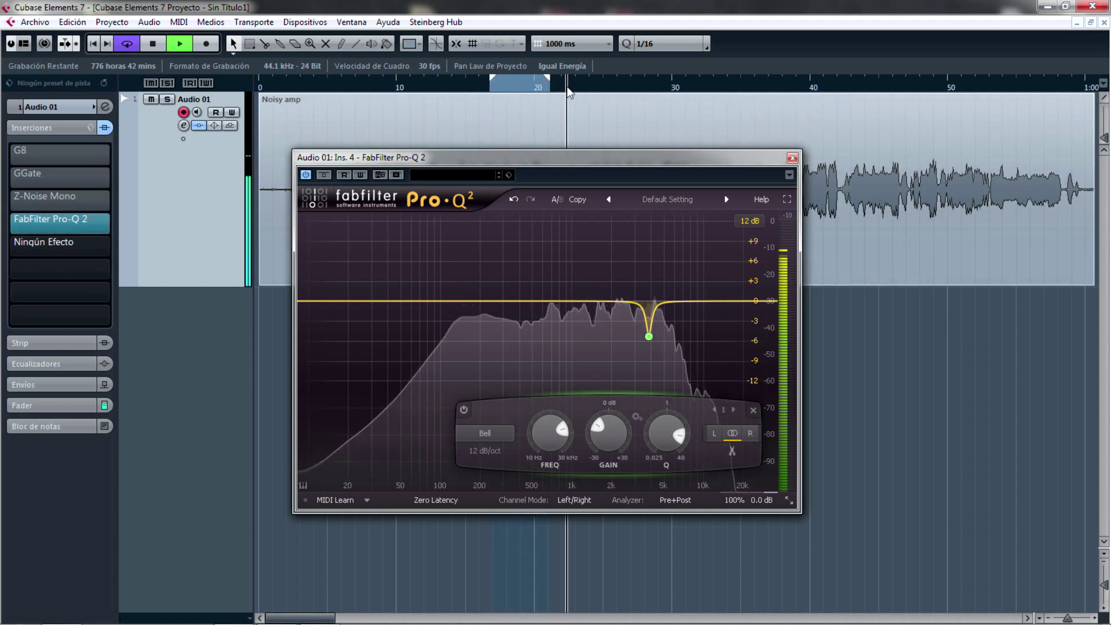
left_click(327, 176)
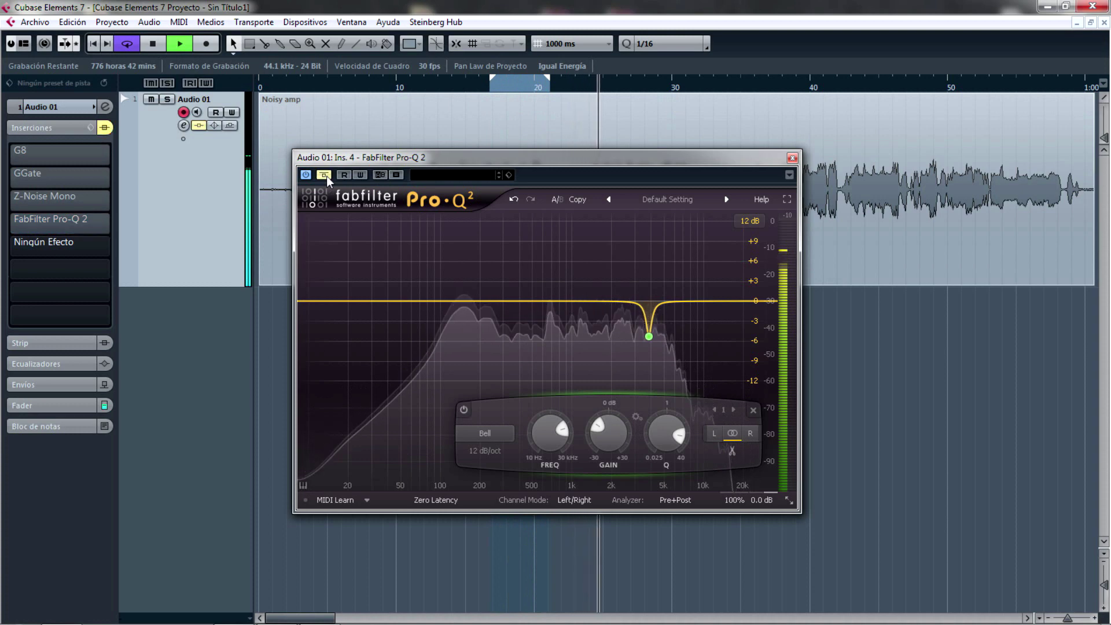
left_click(326, 176)
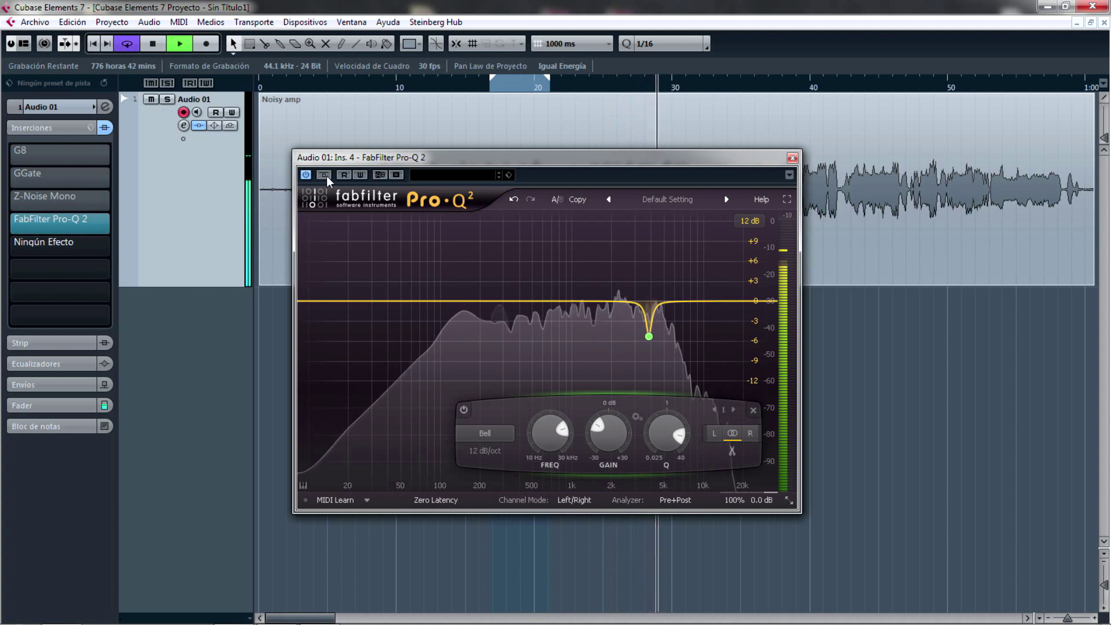
left_click(327, 176)
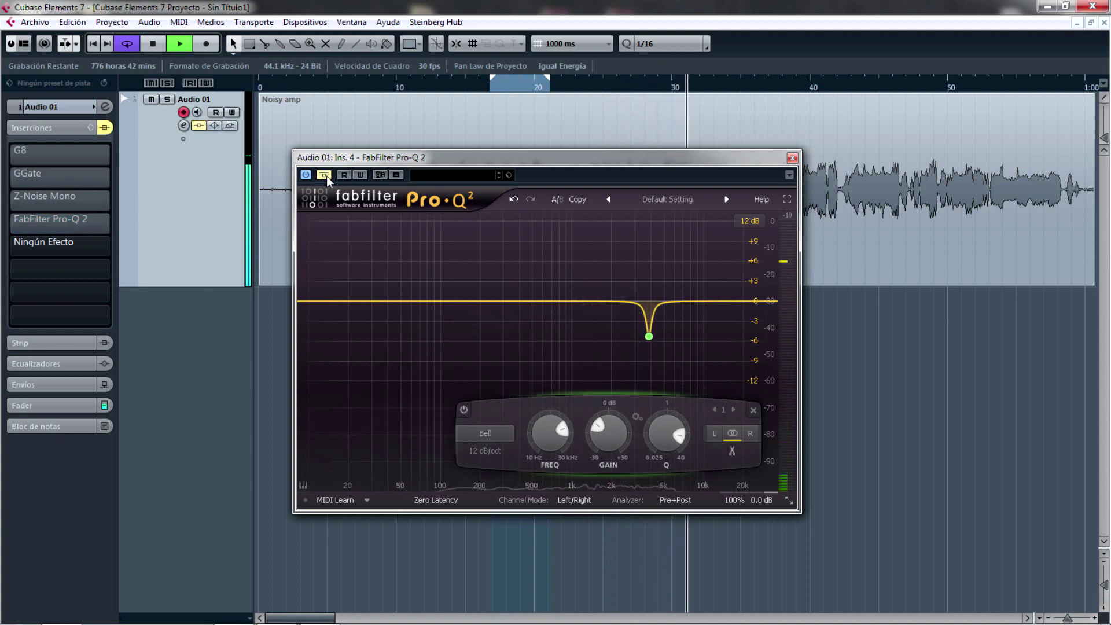
left_click(326, 176)
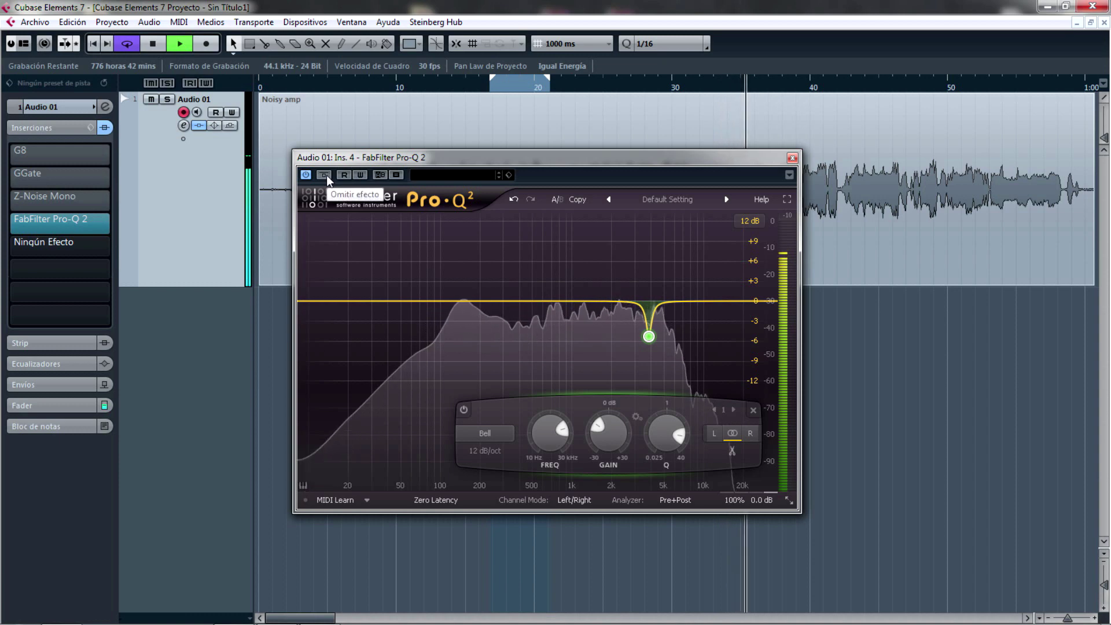
key("space")
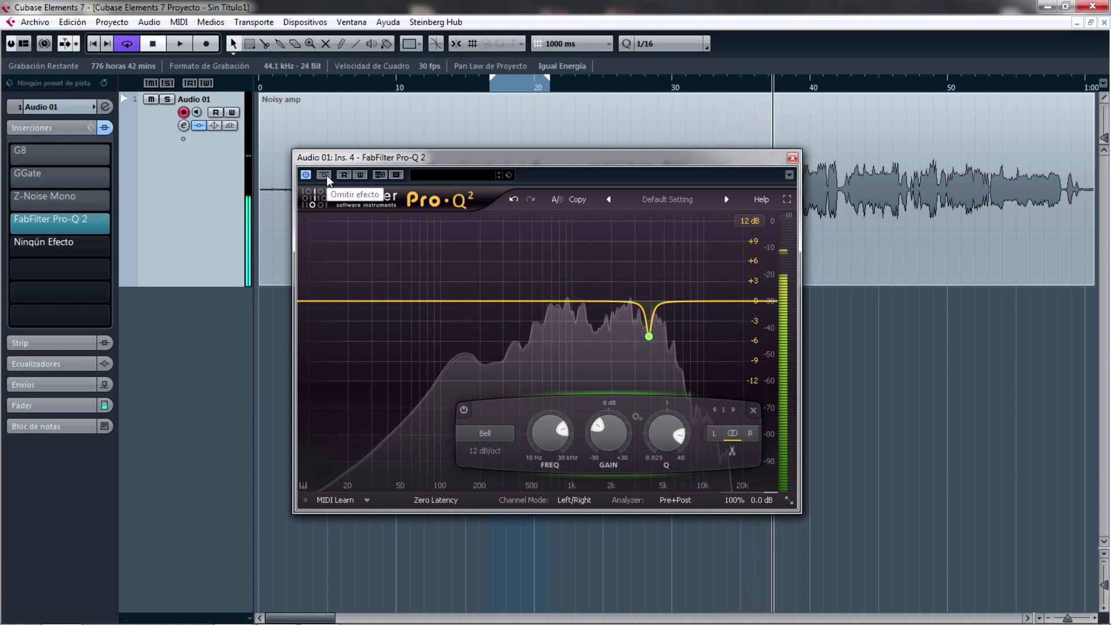
- Set the loop range from about 26 s to 30 s and play it with the Pro-Q 2 editor moved clear of the waveform
left_click(793, 157)
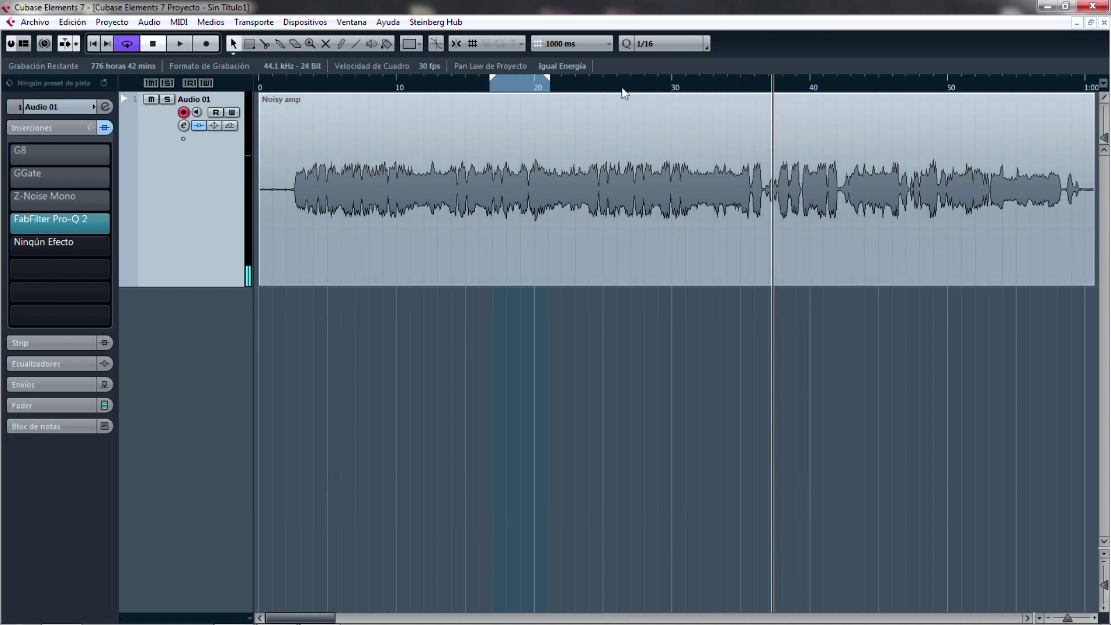
left_click_drag(620, 79, 670, 78)
left_click(643, 89)
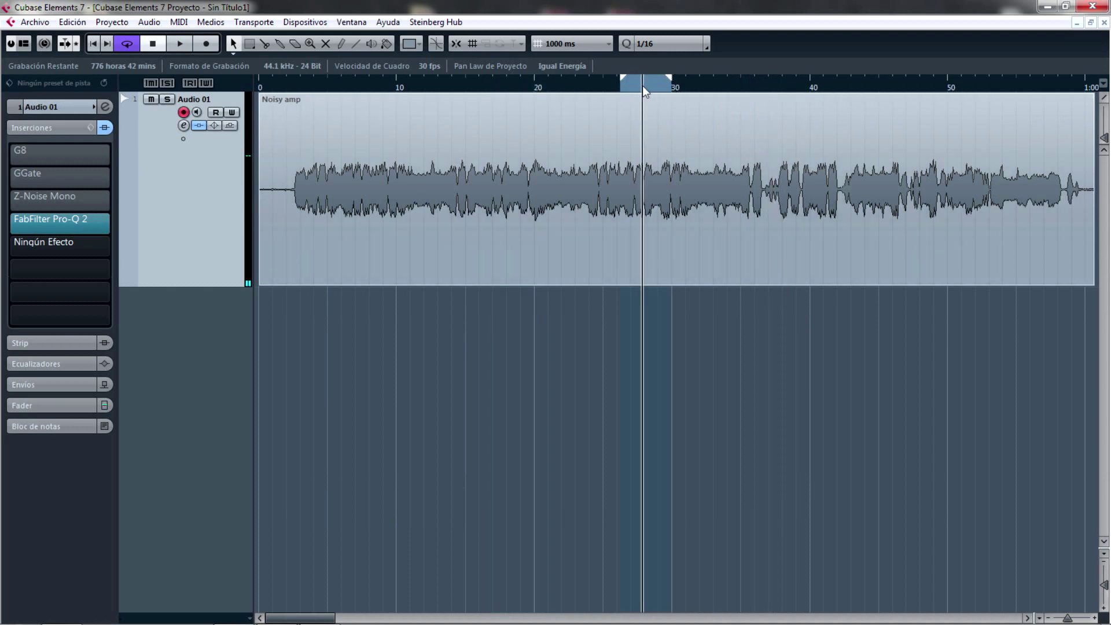
left_click(99, 225)
left_click_drag(627, 163, 705, 205)
key("space")
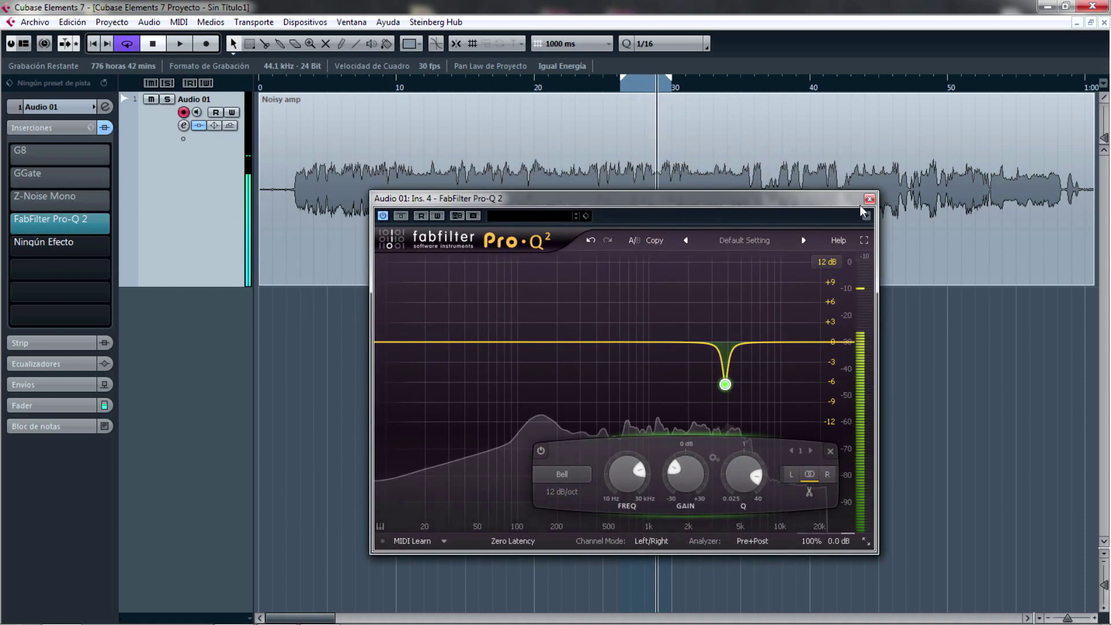
- Close the Pro-Q 2 editor and bypass its insert on Audio 01
left_click(869, 200)
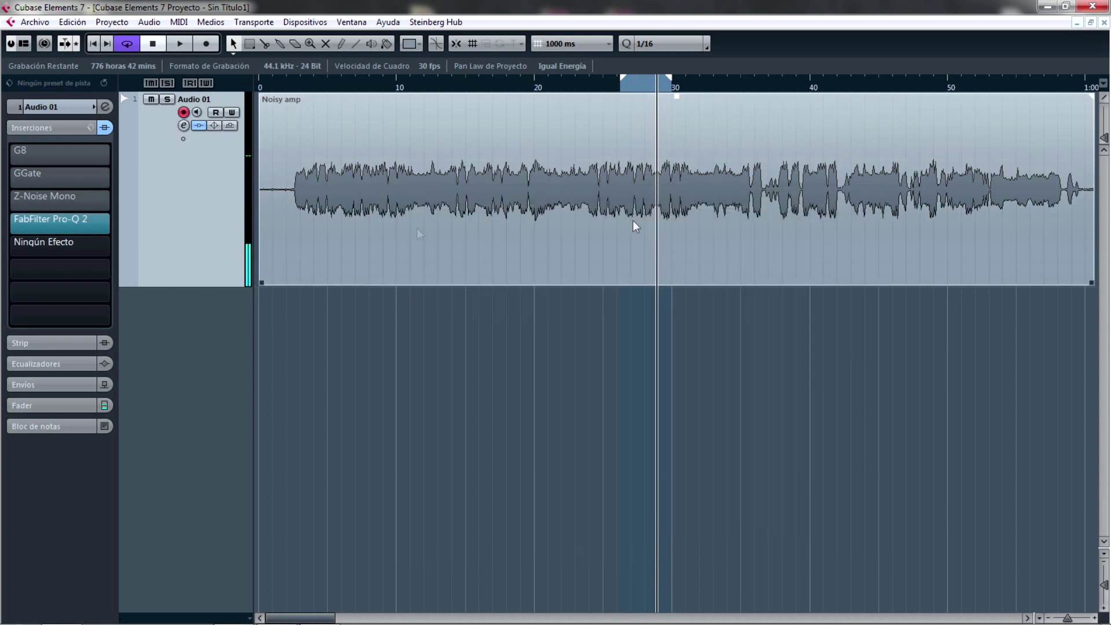
left_click_drag(88, 230, 43, 225)
left_click(10, 224)
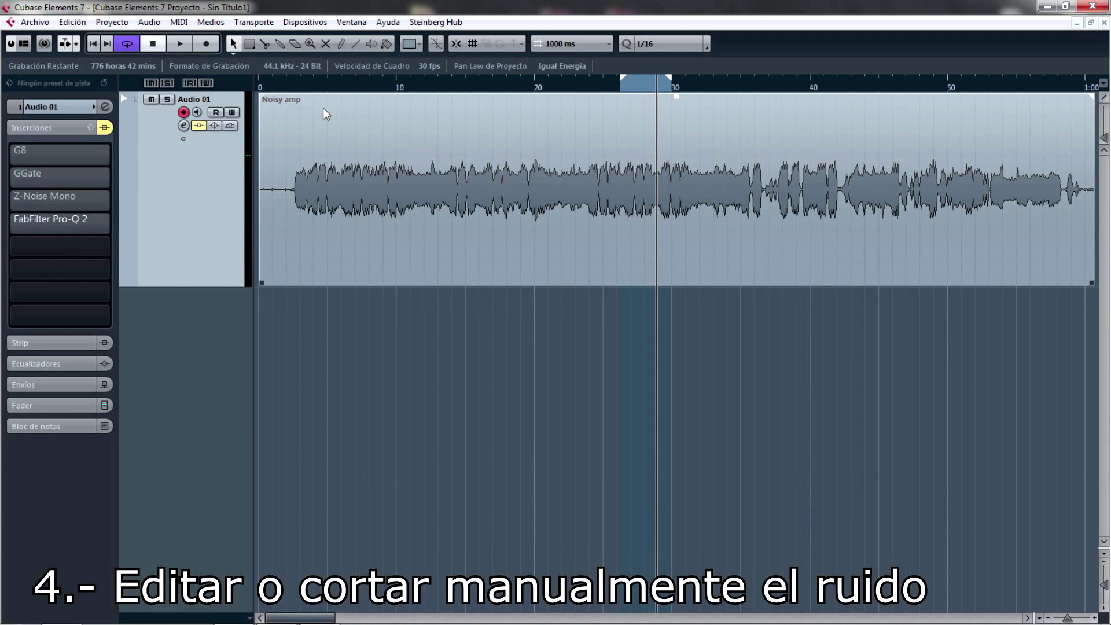
- Split the Noisy amp clip at about 2.5 s, just before the guitar enters, and delete the noise-only piece at the start
left_click_drag(291, 86, 312, 220)
right_click(312, 219)
left_click(346, 217)
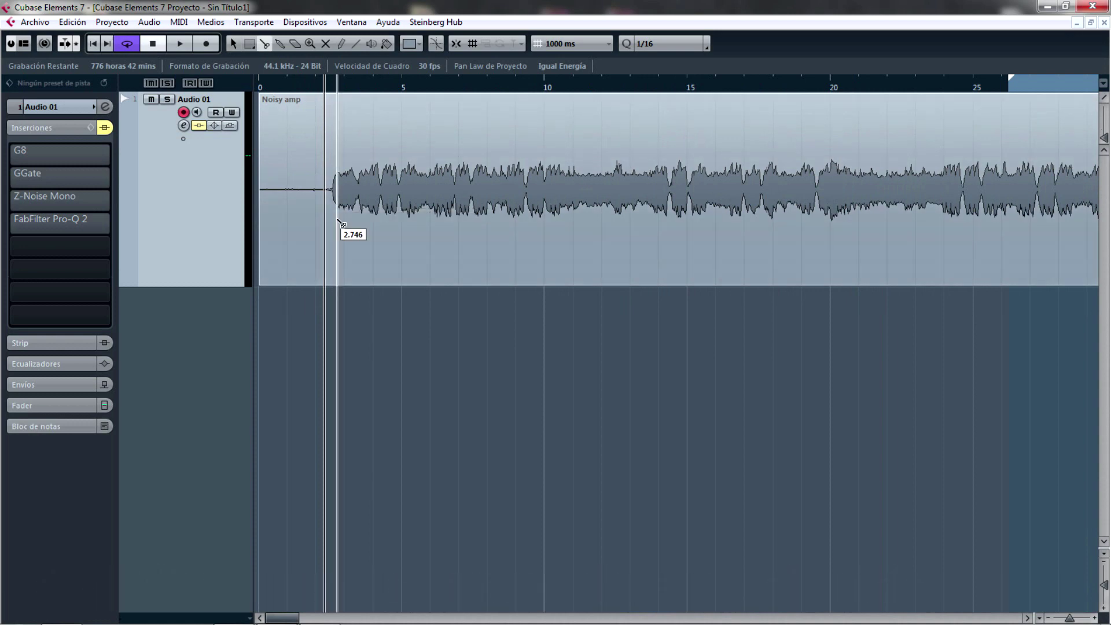
key("h")
left_click(344, 213)
left_click(314, 208)
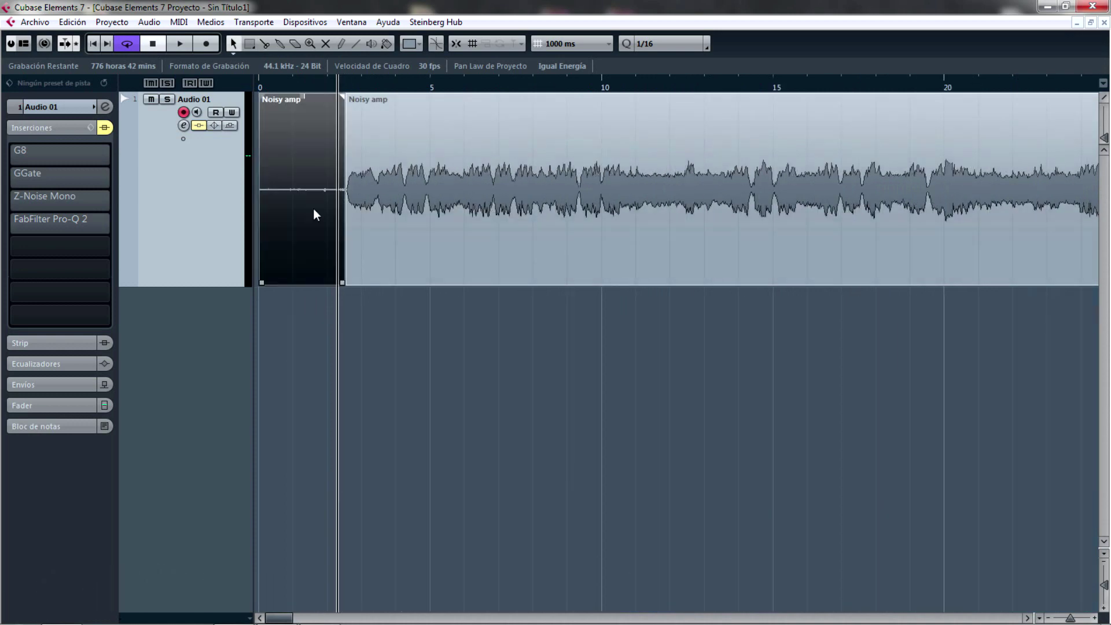
key("Delete")
- Add a very short fade-in to the start of the trimmed clip and play the entrance from about 1.8 s
key("h")
key("h")
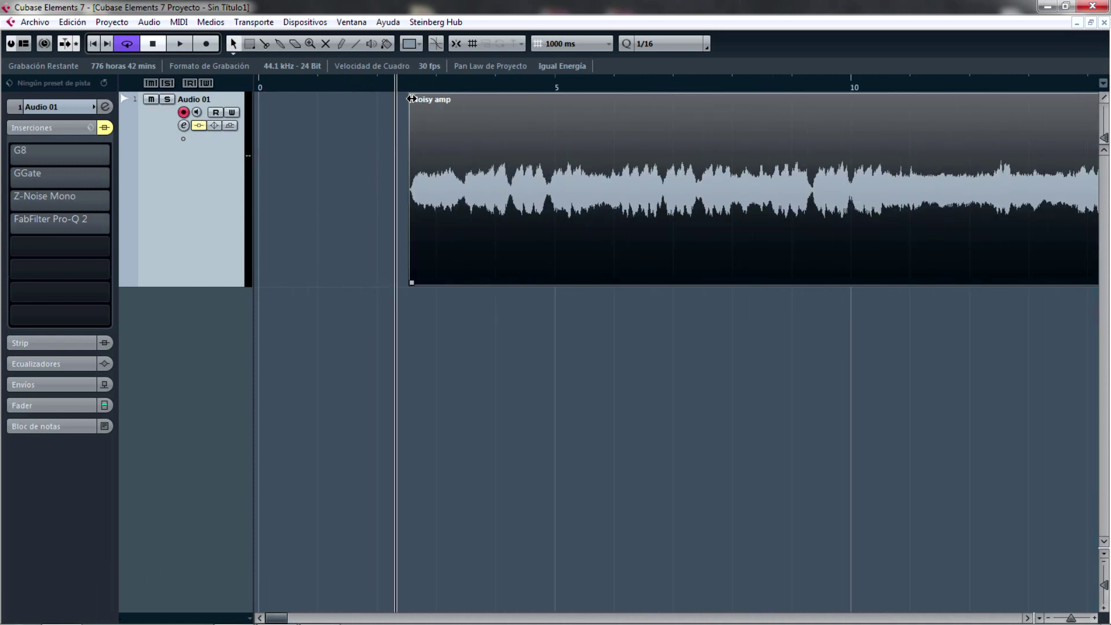
left_click_drag(410, 99, 415, 98)
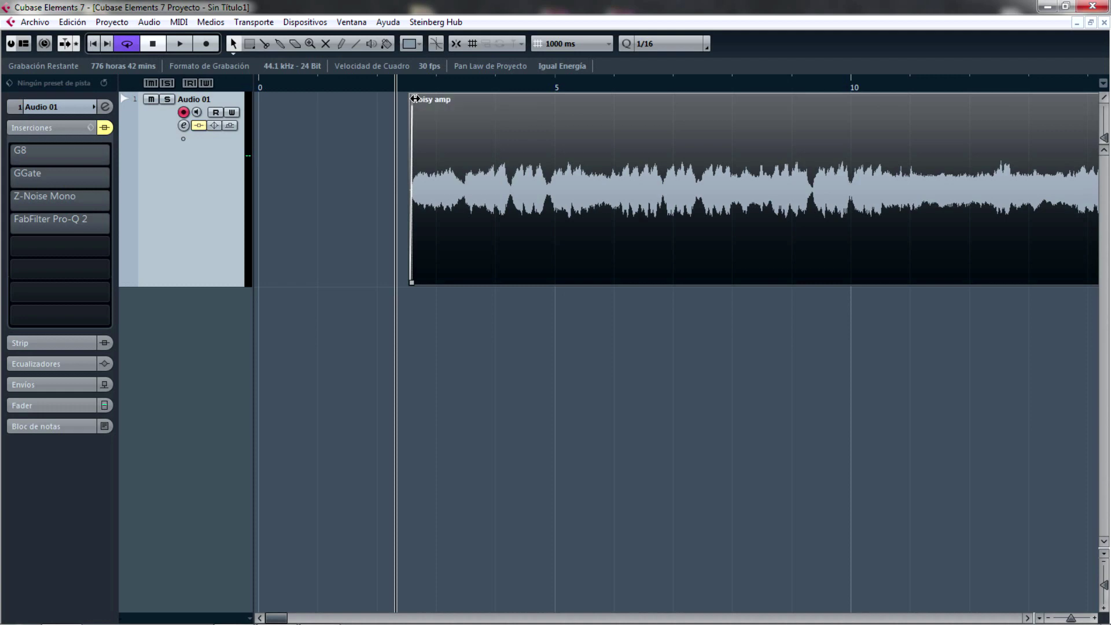
left_click(368, 87)
key("space")
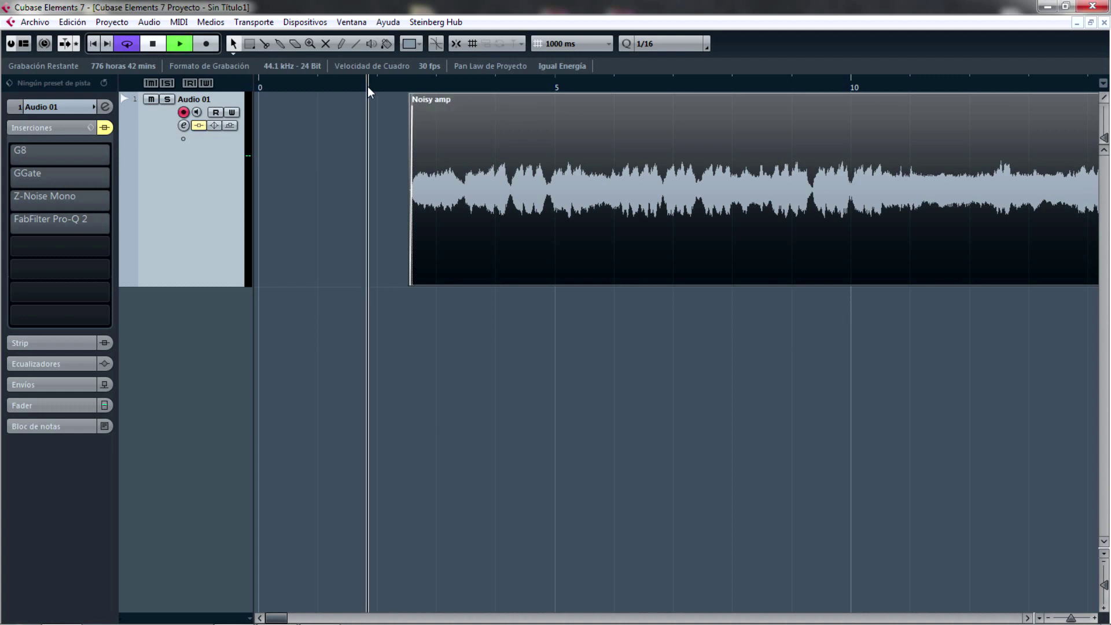
- Play the recording from about 34 s, examine the quiet gap between the guitar phrases up close, and stop playback
key("g")
key("g")
key("g")
key("g")
key("g")
key("g")
key("g")
key("g")
key("g")
key("g")
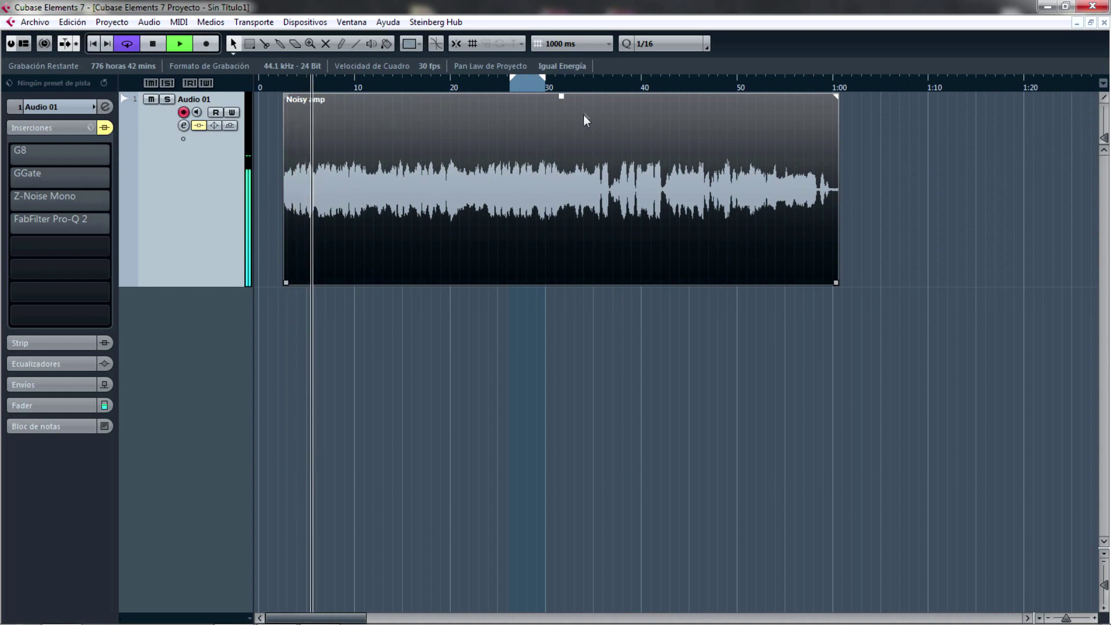
left_click(586, 87)
key("h")
key("h")
key("h")
key("h")
key("h")
key("h")
key("h")
key("h")
key("h")
key("h")
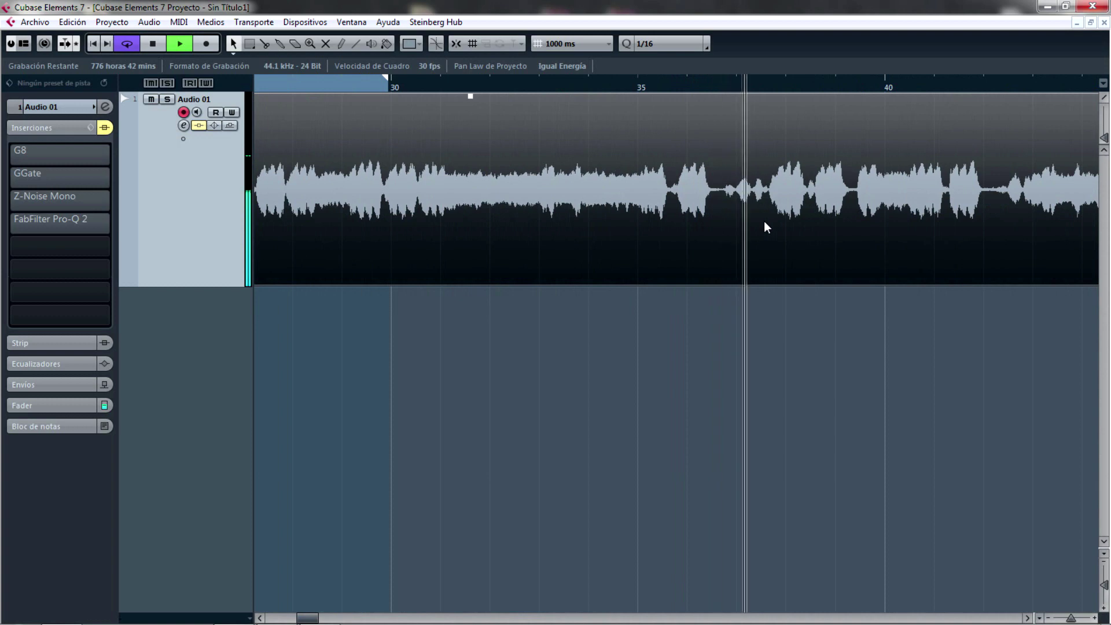
key("space")
- Split the clip at about 37.7 s and 36.5 s to isolate the quiet gap between the phrases
right_click(763, 221)
left_click(796, 221)
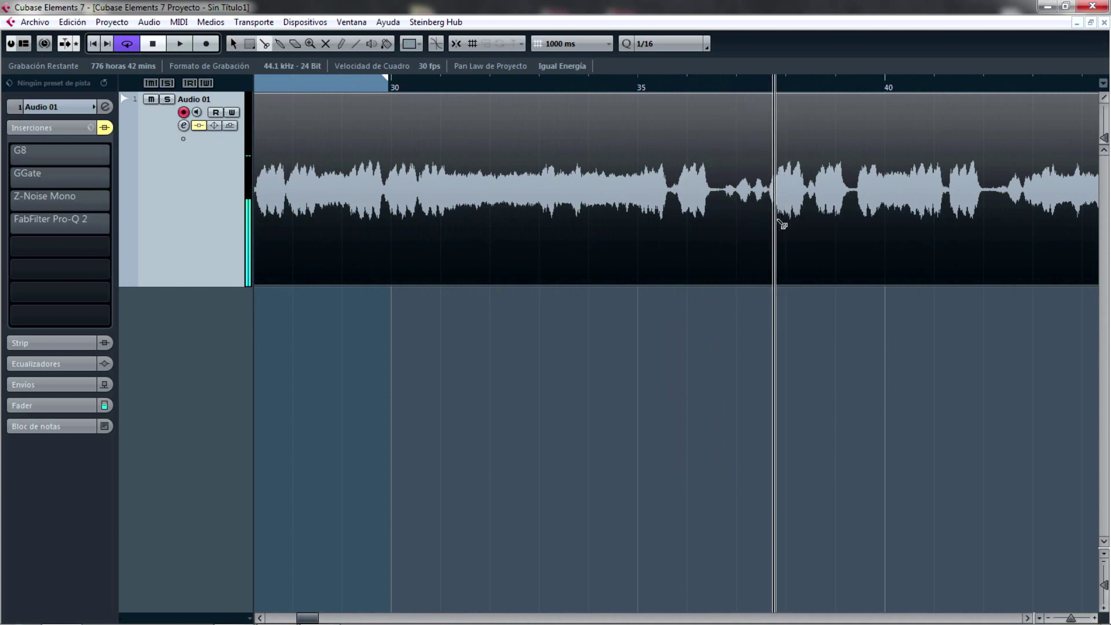
left_click(771, 219)
left_click(712, 211)
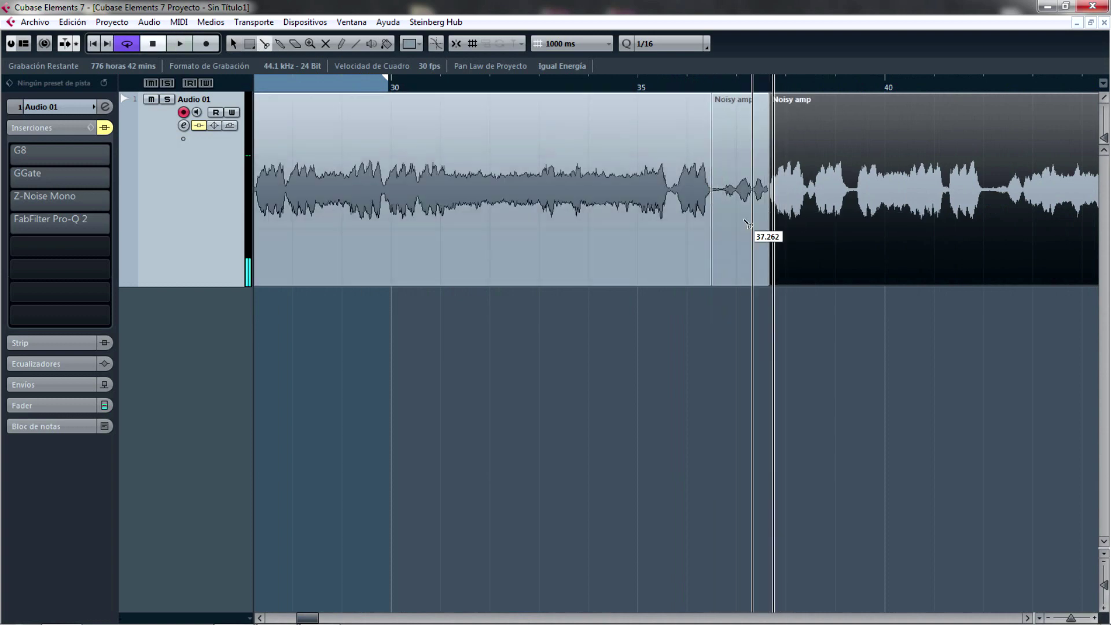
- Delete the isolated quiet piece between 36.5 s and 37.7 s and add very short fades to both cut edges
key("1")
left_click(731, 197)
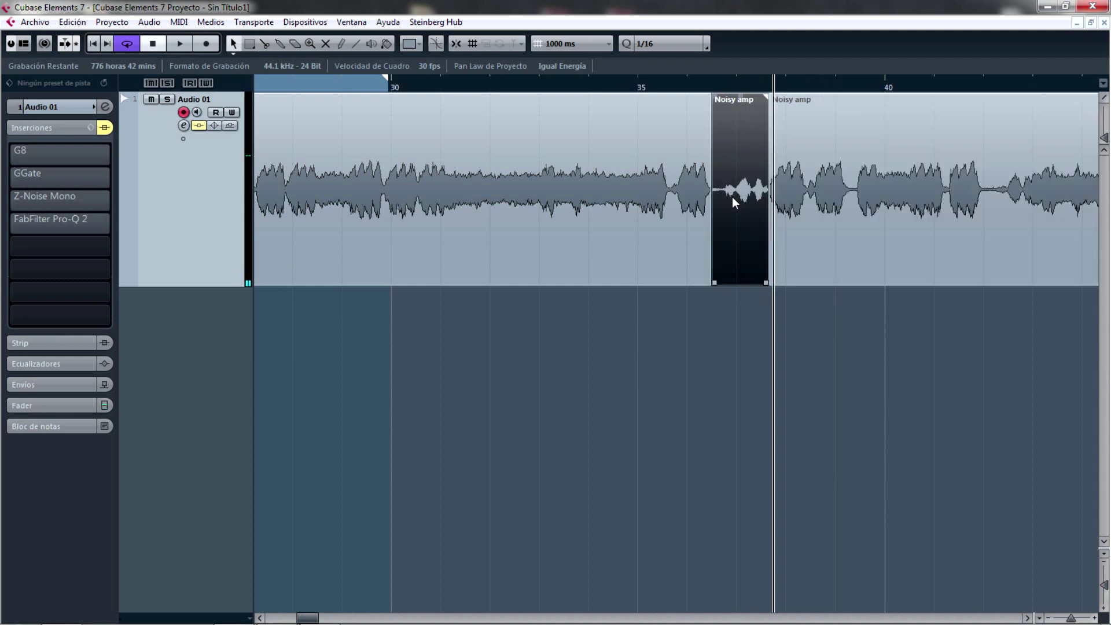
key("Delete")
left_click(707, 95)
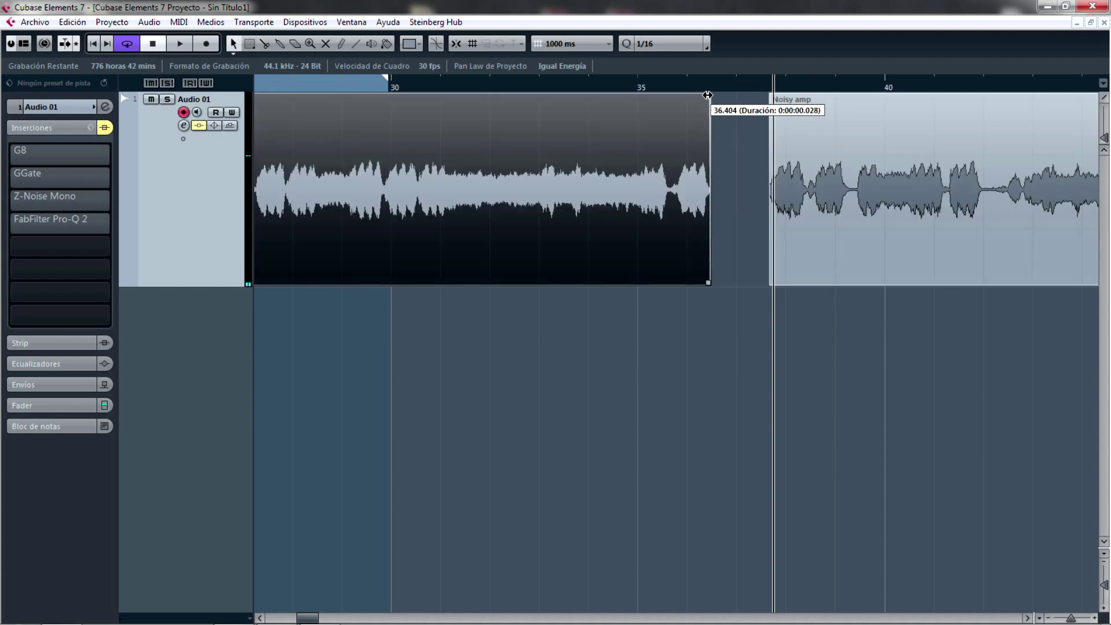
left_click(770, 95)
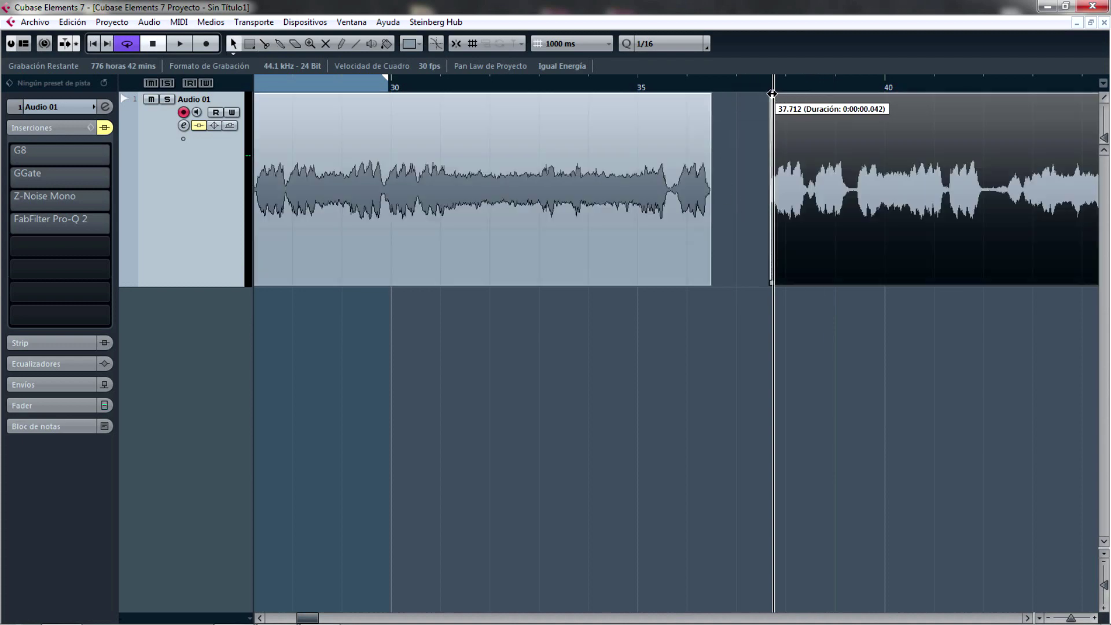
- Play the cut passage from about 35.2 s, inspect the waveform around the gap up close, and stop playback
left_click(649, 85)
key("space")
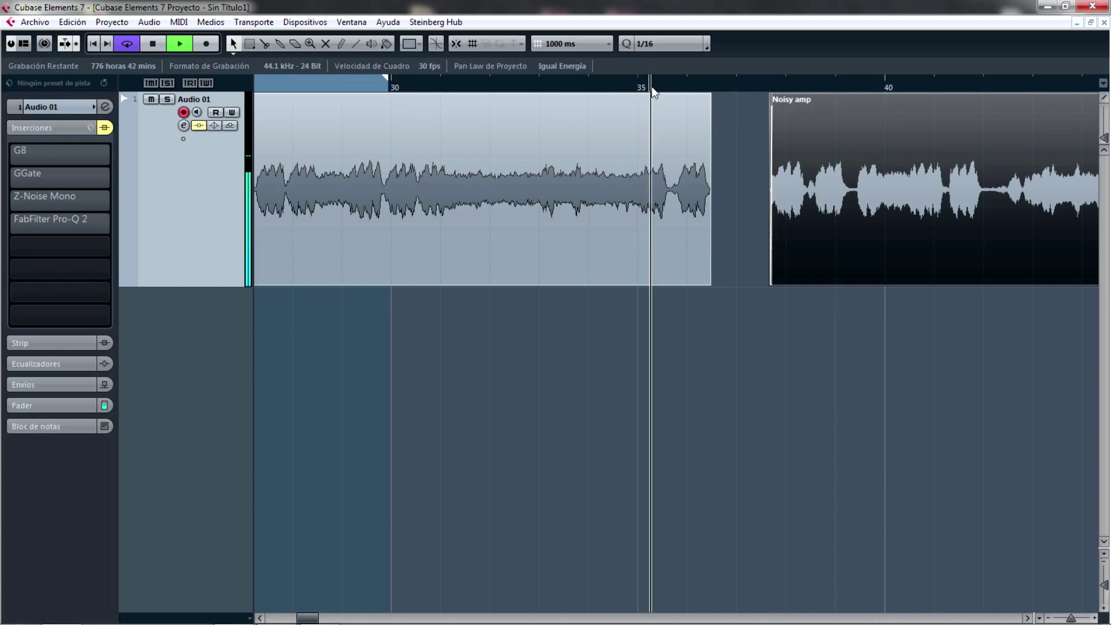
key("h")
key("h")
key("h")
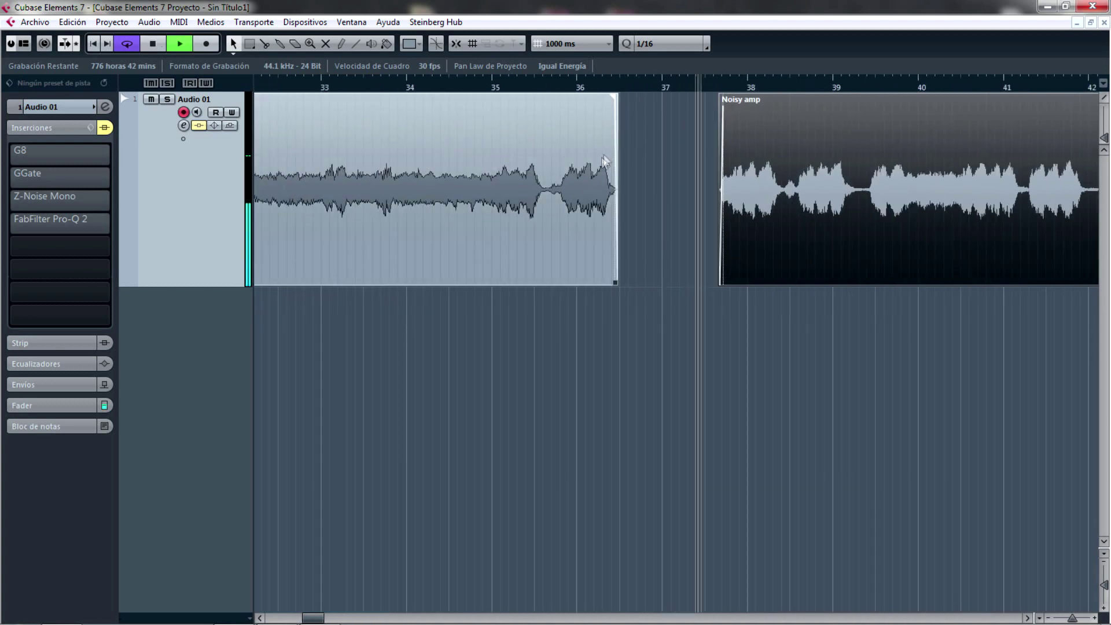
key("space")
- Split the clip at about 35.8 s and 35.6 s and delete the short noisy piece between the cuts
right_click(598, 161)
left_click(633, 161)
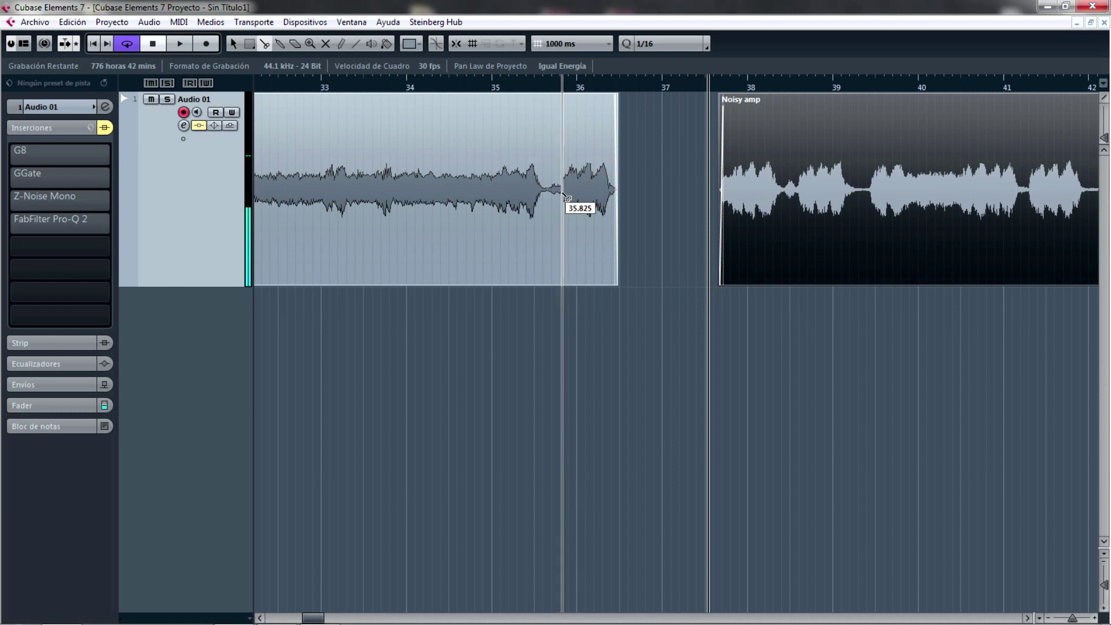
left_click(559, 196)
left_click(542, 196)
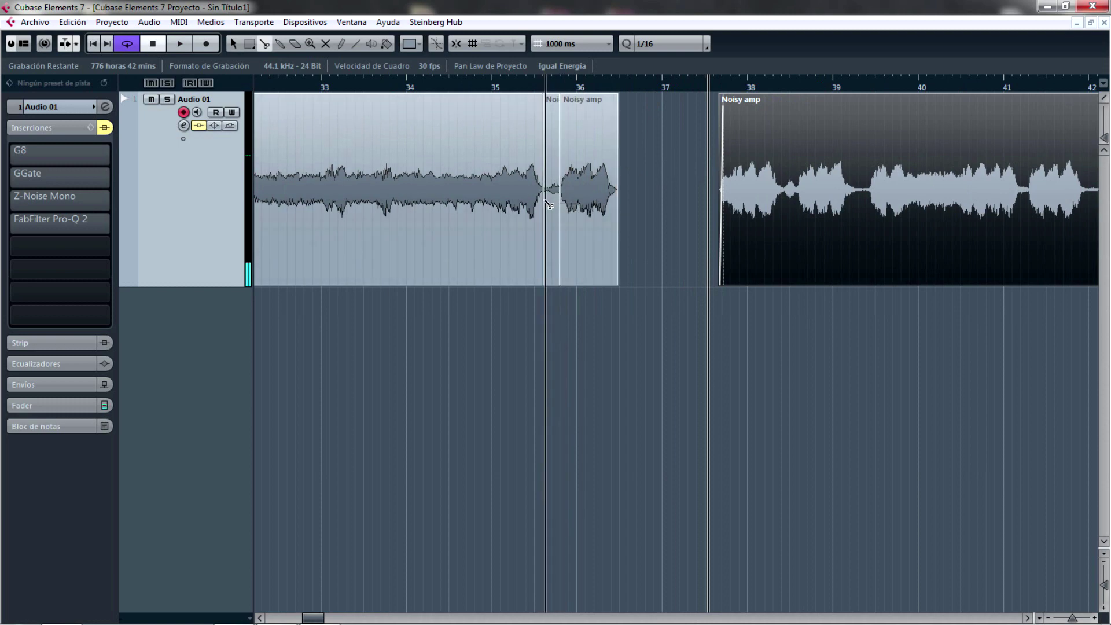
key("1")
left_click(547, 204)
key("Delete")
- Add very short fades to the clip edges on both sides of the gap between 35.6 s and 35.8 s
key("h")
key("Left")
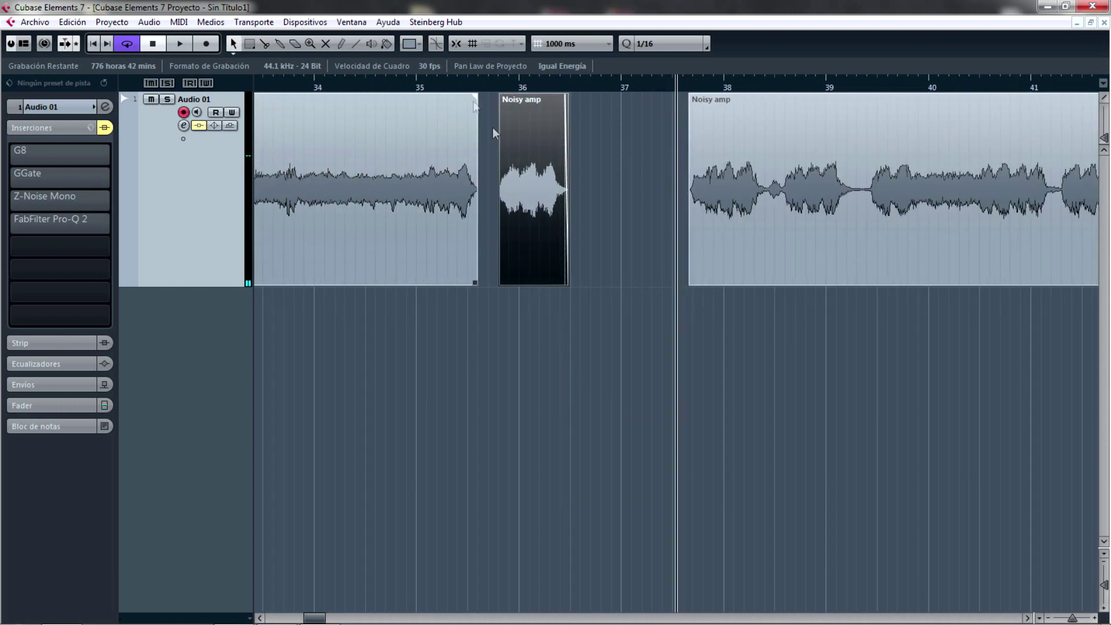
left_click_drag(475, 97, 504, 97)
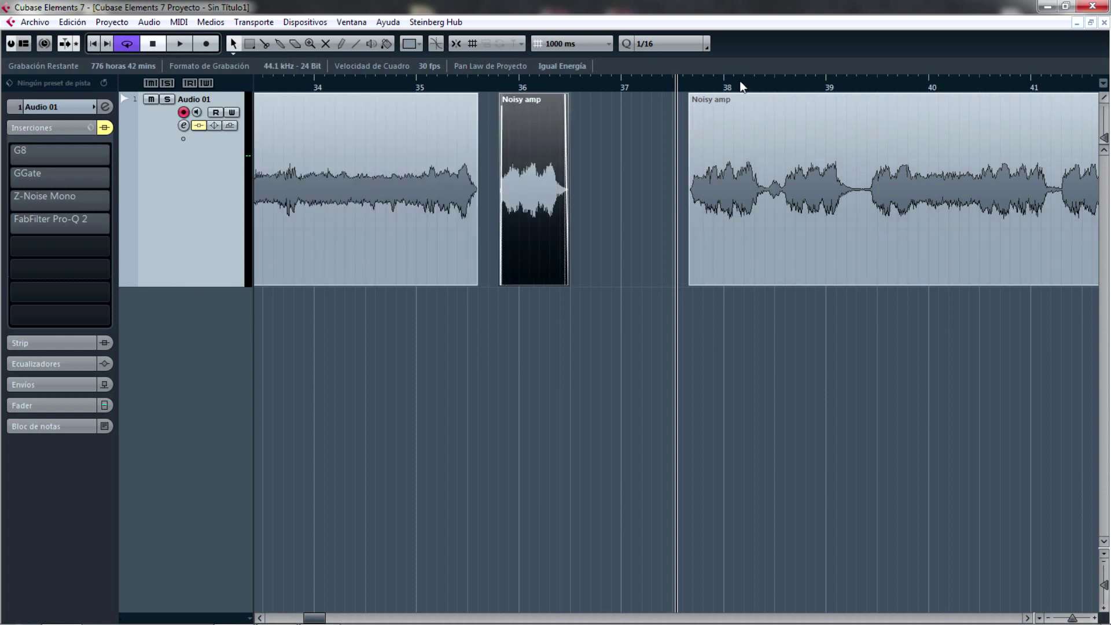
- Cut out the noisy piece between about 38.4 s and 38.6 s and add very short fades to the cut edges
right_click(766, 143)
left_click(789, 146)
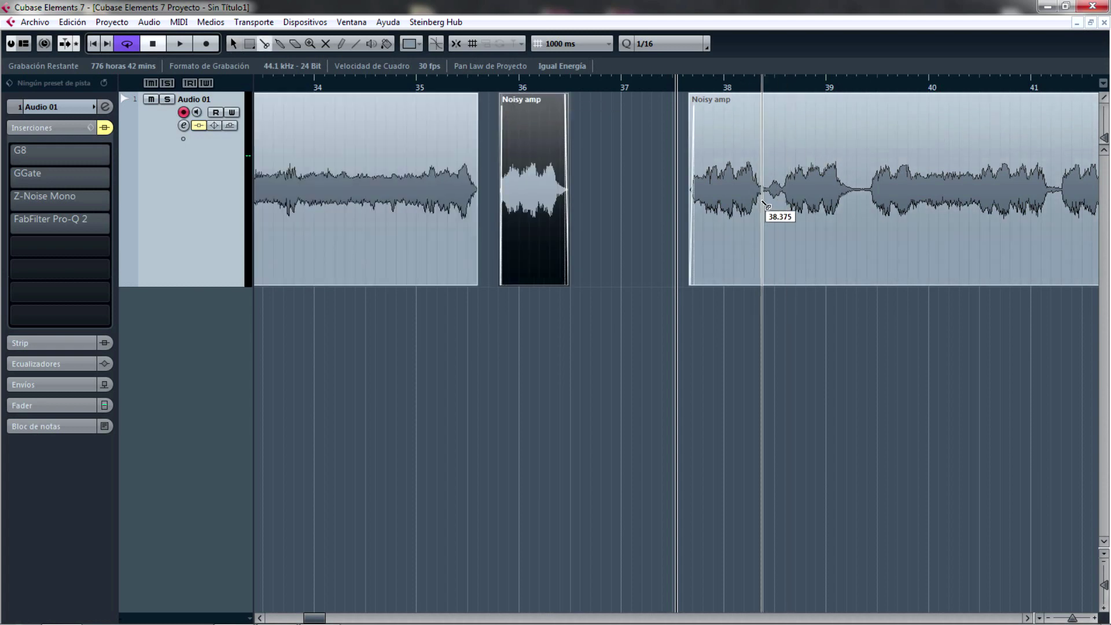
left_click(764, 186)
left_click(783, 200)
right_click(782, 204)
left_click(782, 204)
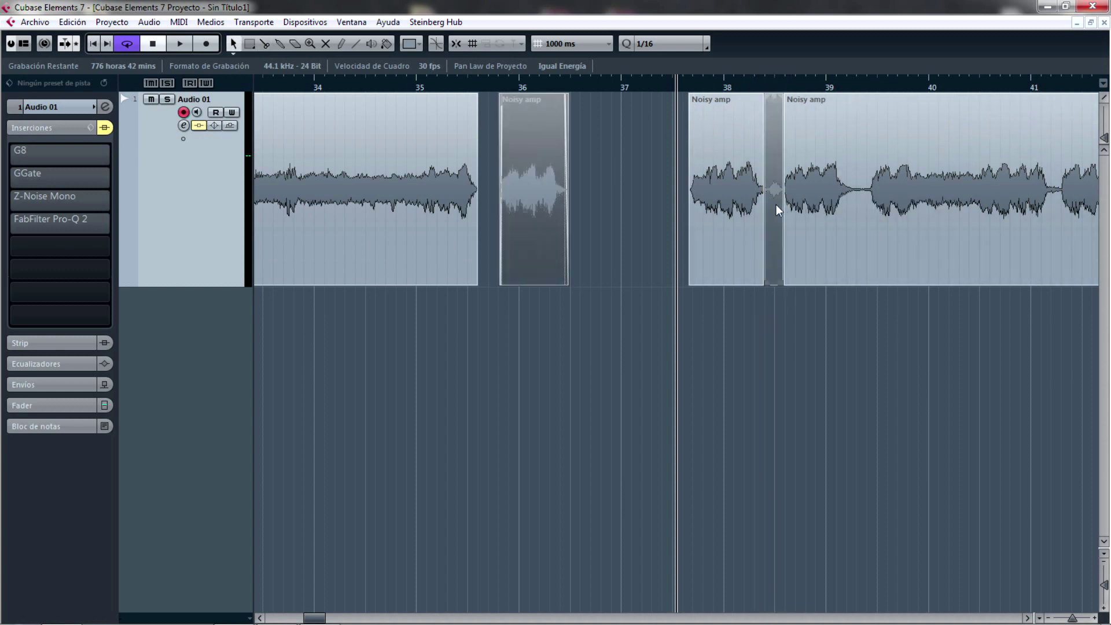
left_click(776, 204)
key("Delete")
left_click_drag(763, 97, 789, 97)
- Cut out the noise between about 39.2 s and 39.4 s and add very short fades to the cut edges
right_click(856, 204)
left_click(890, 206)
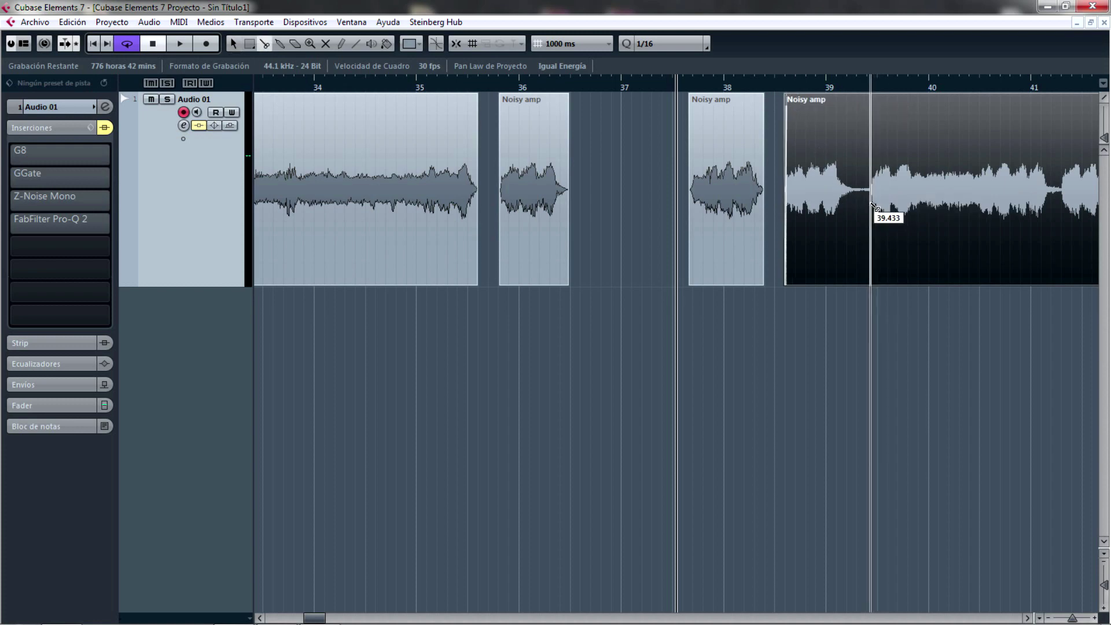
left_click(871, 214)
left_click(849, 199)
key("1")
left_click(859, 209)
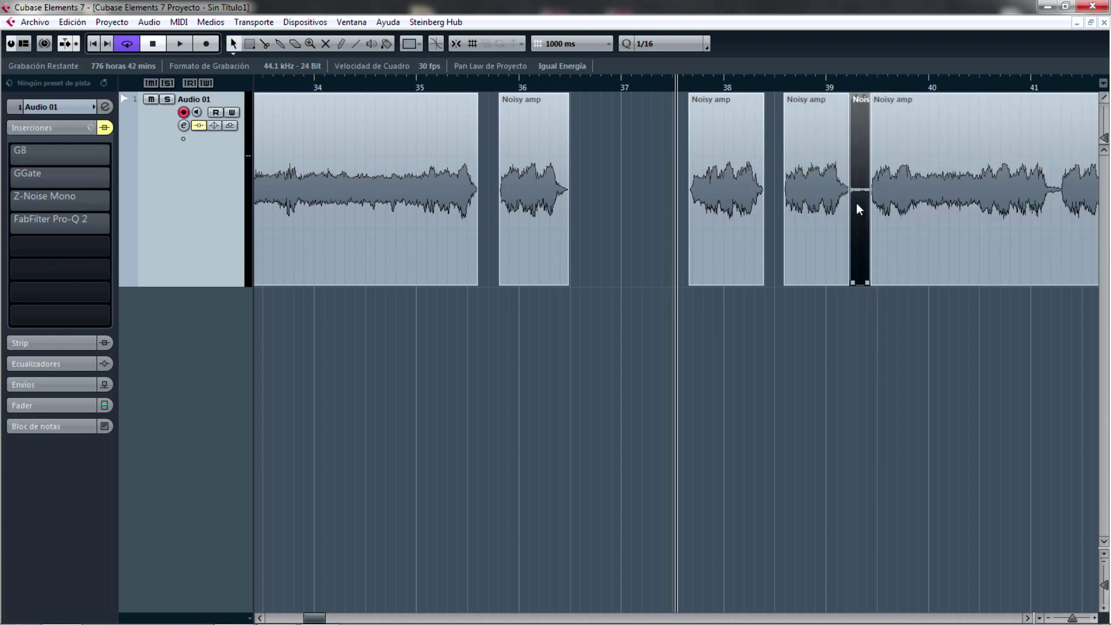
key("Delete")
left_click_drag(841, 95, 842, 95)
left_click(875, 99)
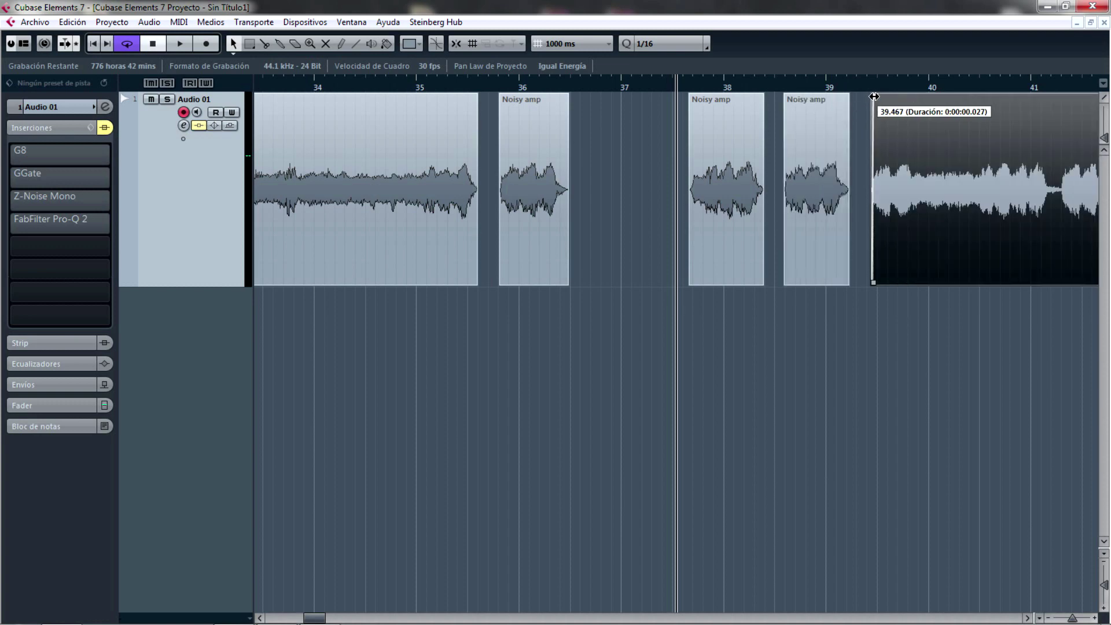
- Play the edited gaps from about 34.7 s, follow the waveform past 41 s, and stop playback
left_click(391, 82)
key("space")
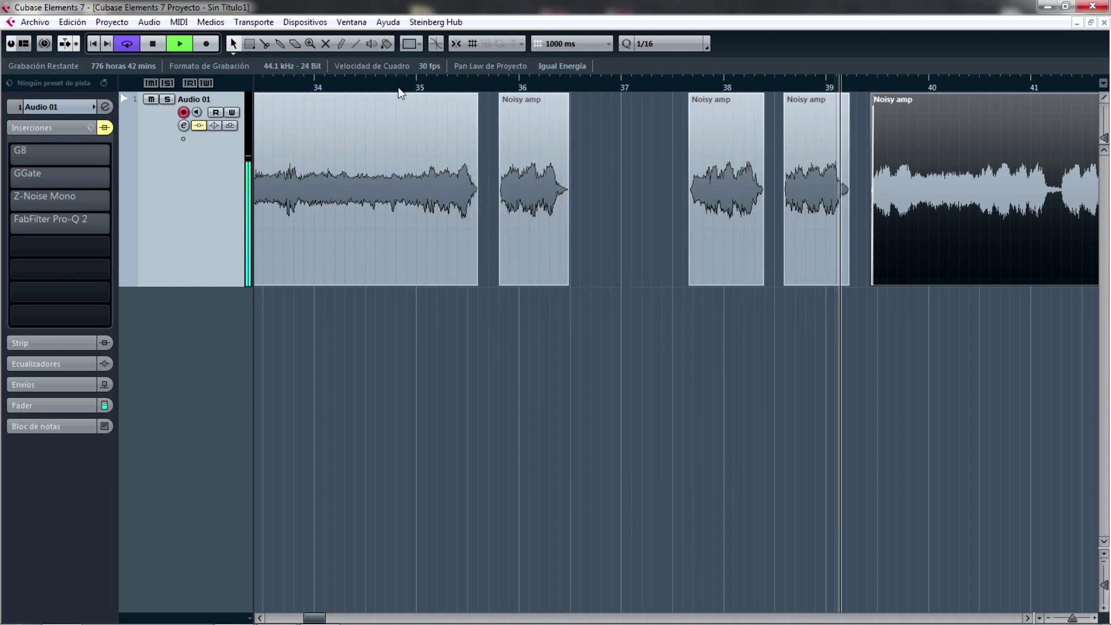
key("g")
key("g")
key("h")
key("h")
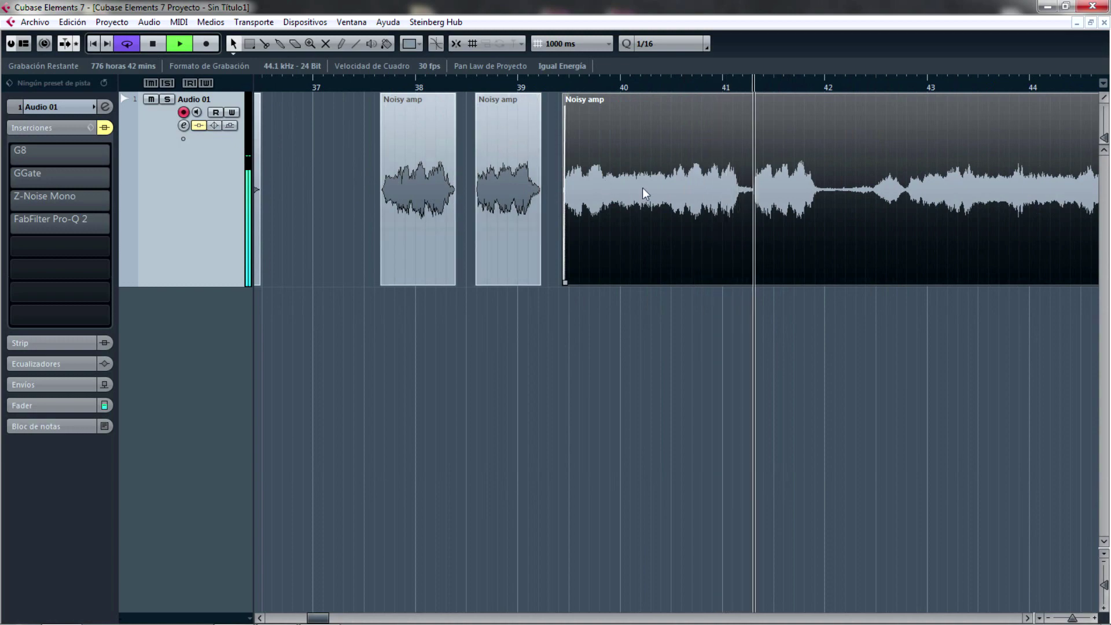
key("space")
- Deselect the clips and play the edited passage from about 34.5 s
key("g")
key("g")
key("g")
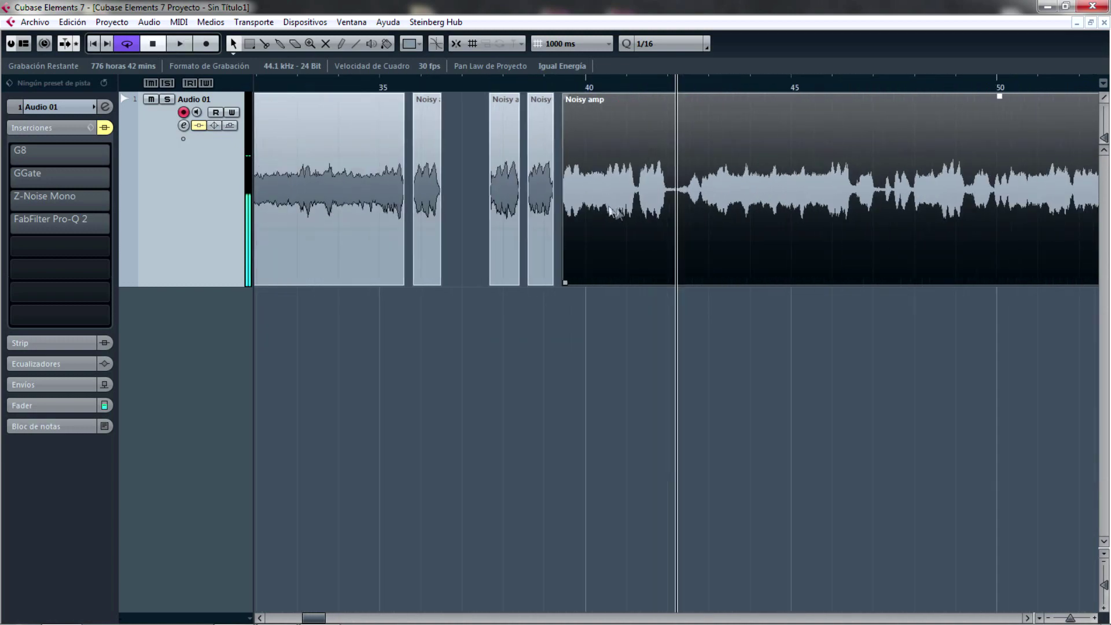
key("g")
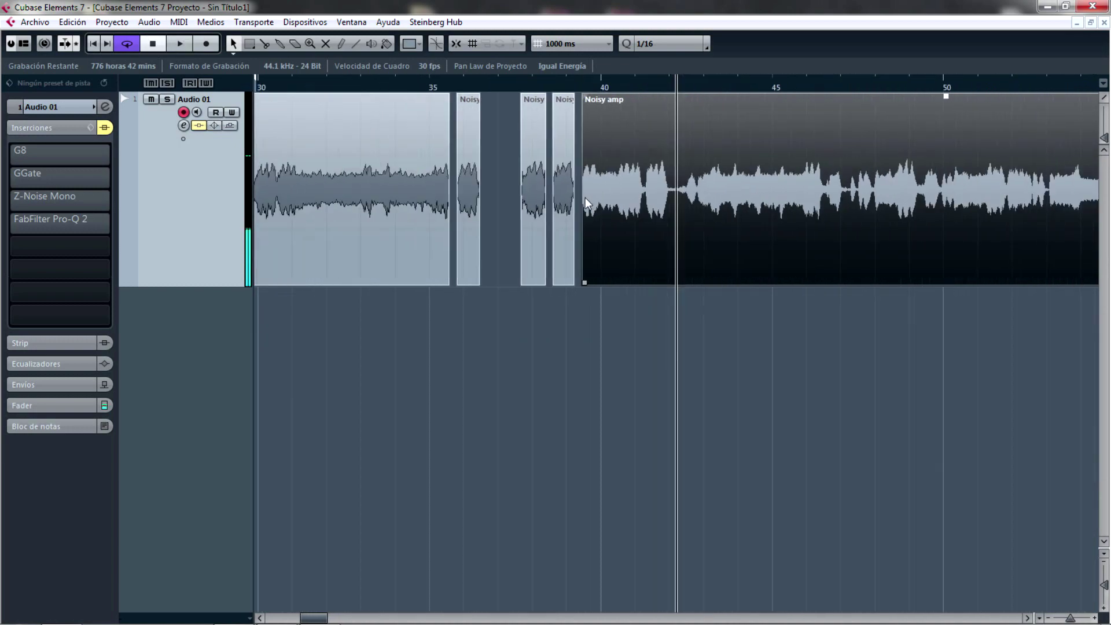
left_click(430, 86)
key("h")
key("h")
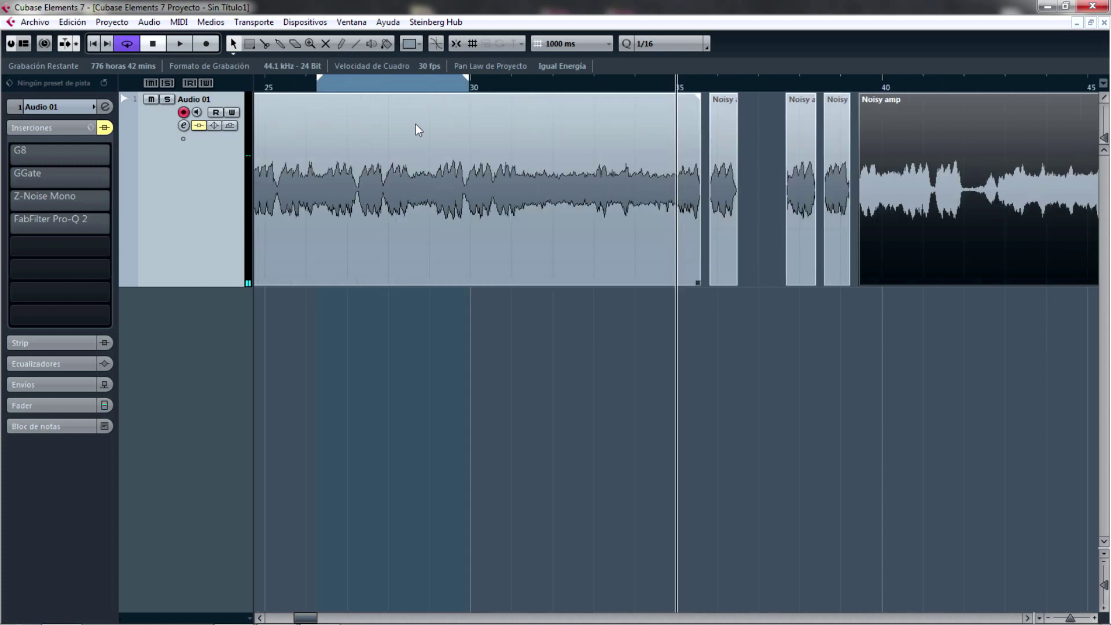
left_click(714, 307)
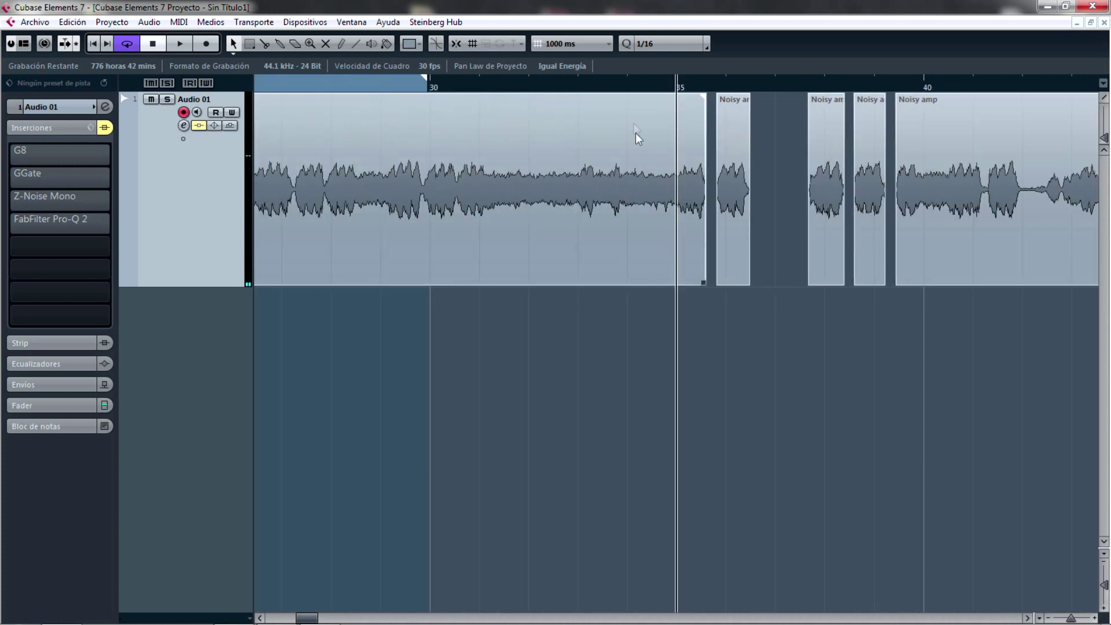
left_click(641, 85)
left_click(652, 88)
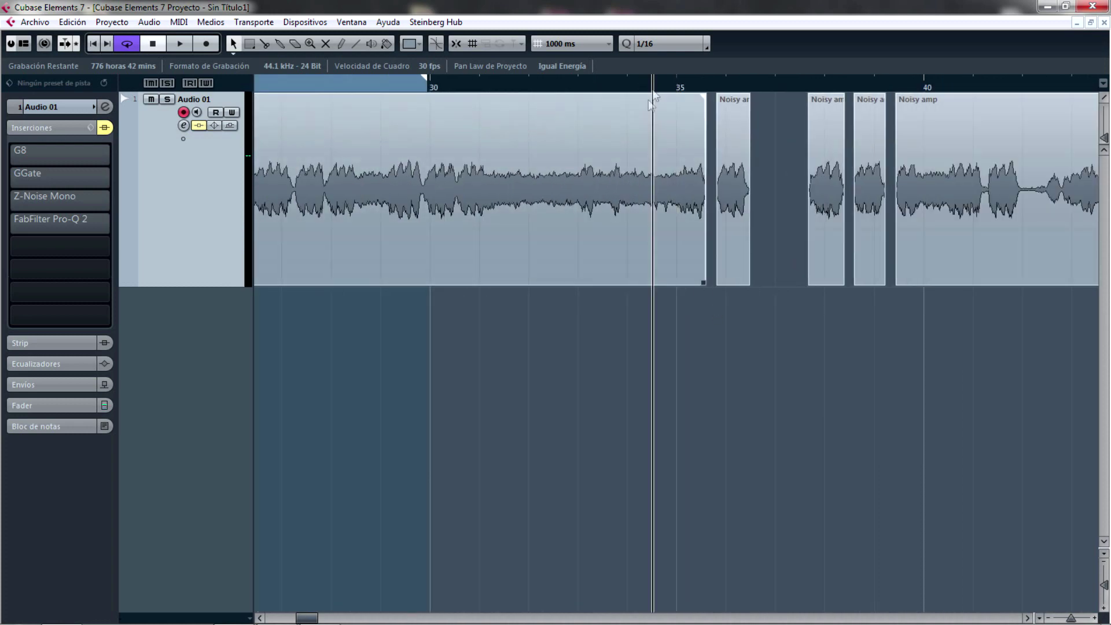
key("space")
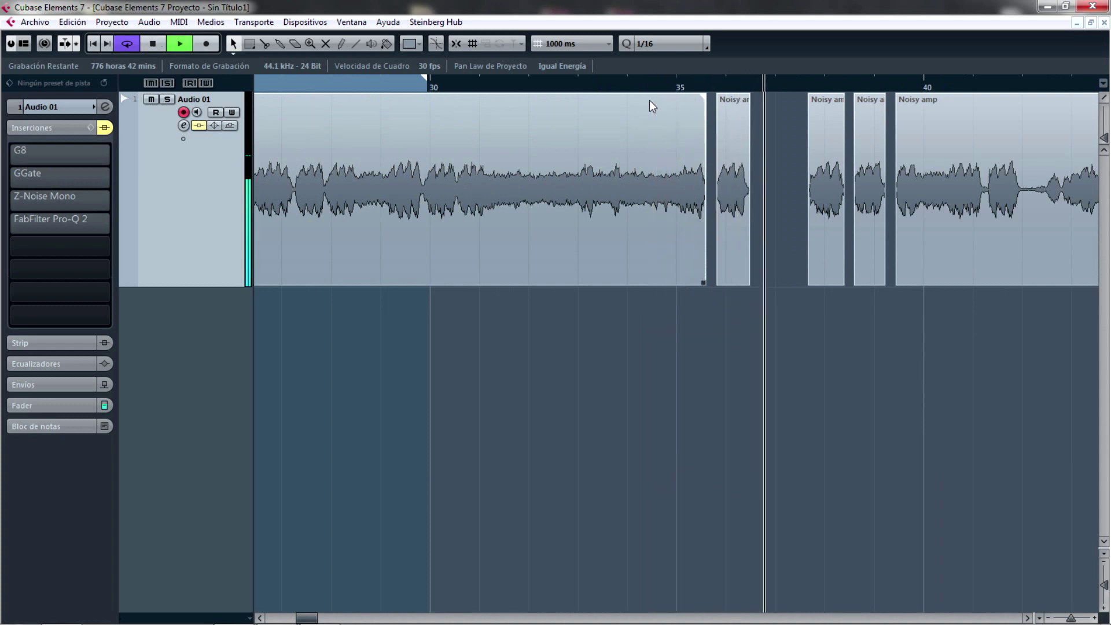
- Examine the cuts within the whole recording while it plays, and stop playback at about 42 s
key("g")
key("g")
key("g")
key("g")
key("g")
key("g")
key("g")
key("g")
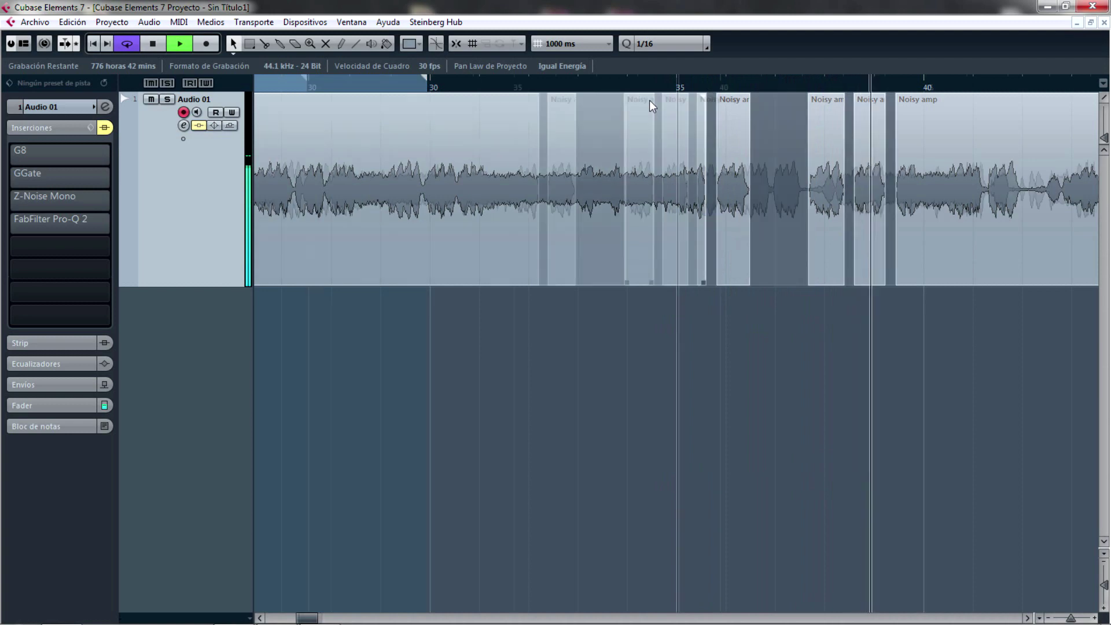
key("h")
key("h")
key("h")
key("h")
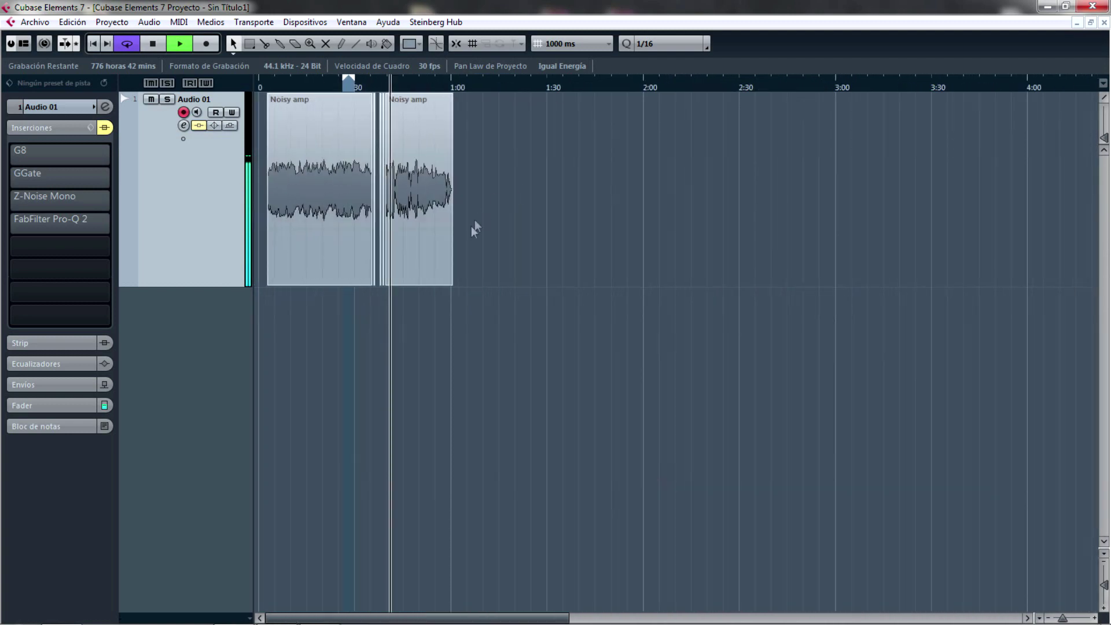
key("space")
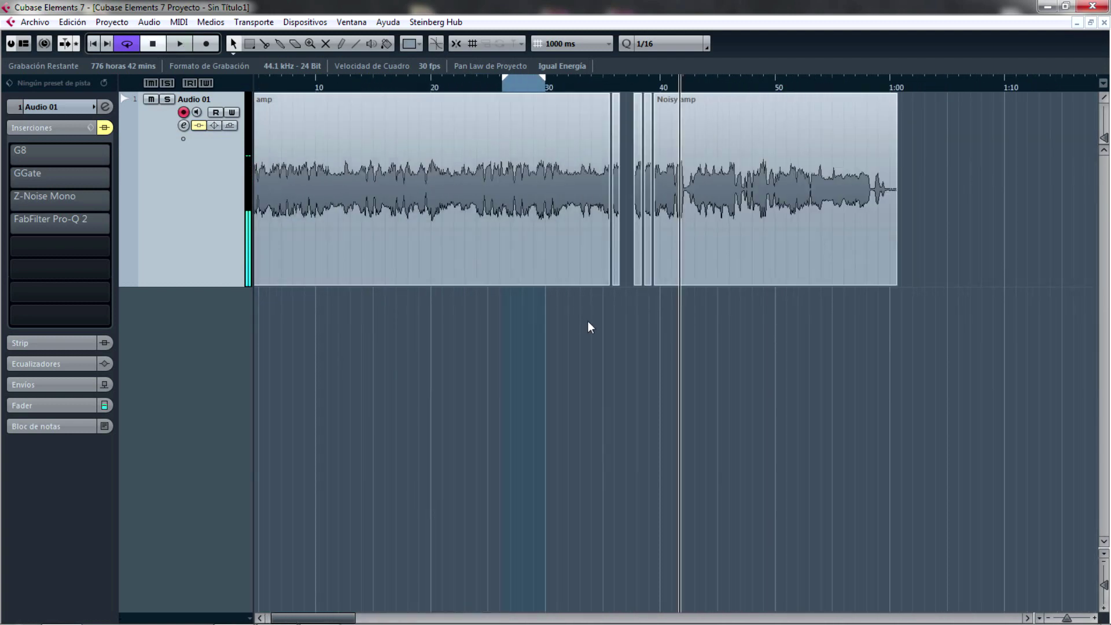